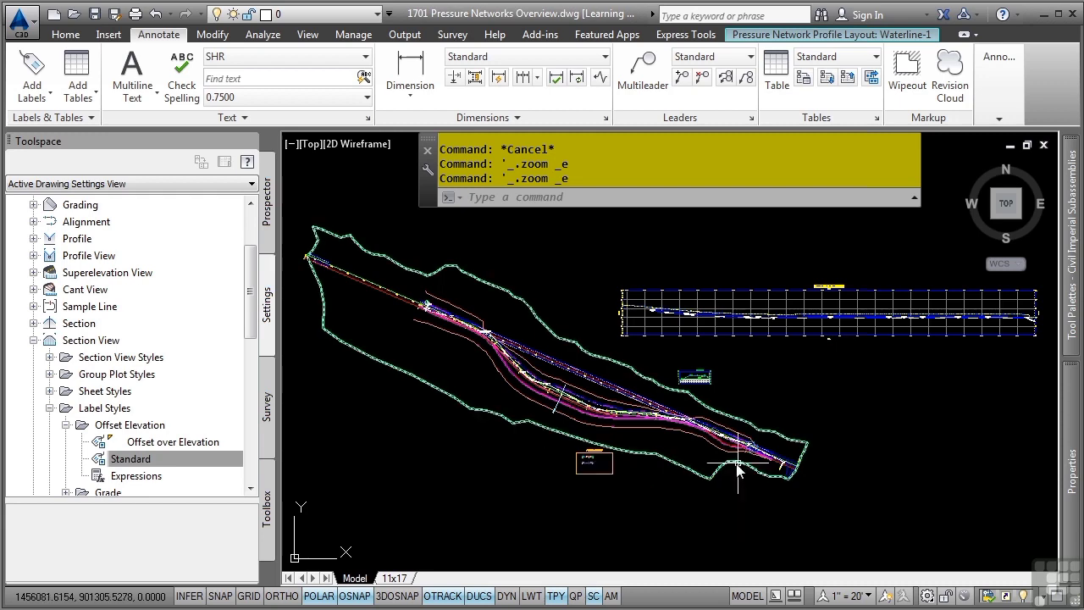
Zoom from plan through profile to the 14+00.00 section's WATER PIPE label (OFFSET=11.69, ELEV=99.04).
{"action": "scroll", "coordinate": [616, 413], "scroll_direction": "up", "scroll_amount": 8}
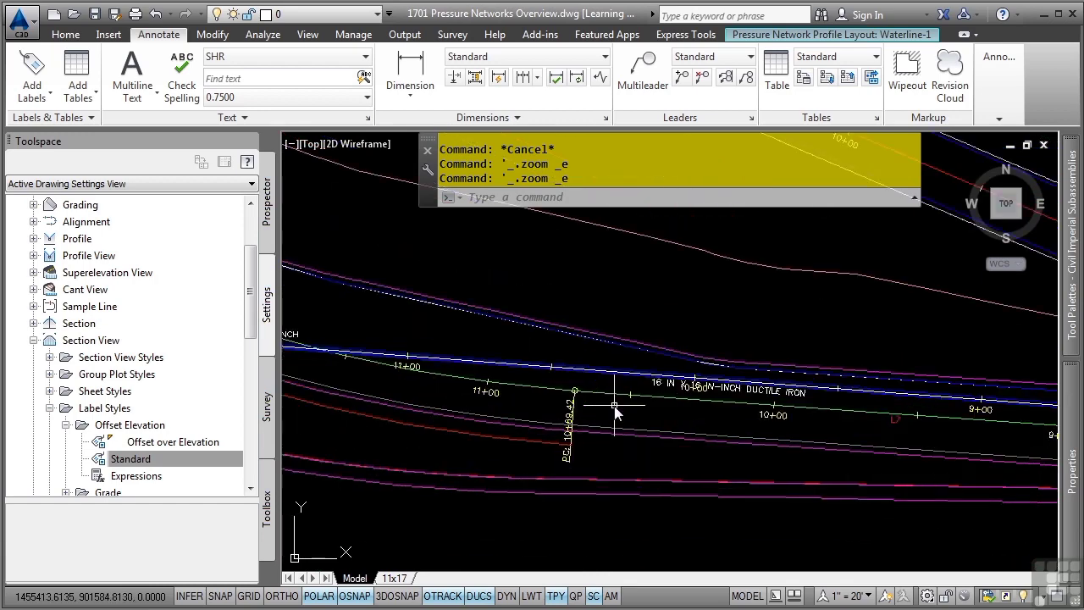
{"action": "scroll", "coordinate": [616, 412], "scroll_direction": "down", "scroll_amount": 6}
{"action": "scroll", "coordinate": [707, 375], "scroll_direction": "up", "scroll_amount": 5}
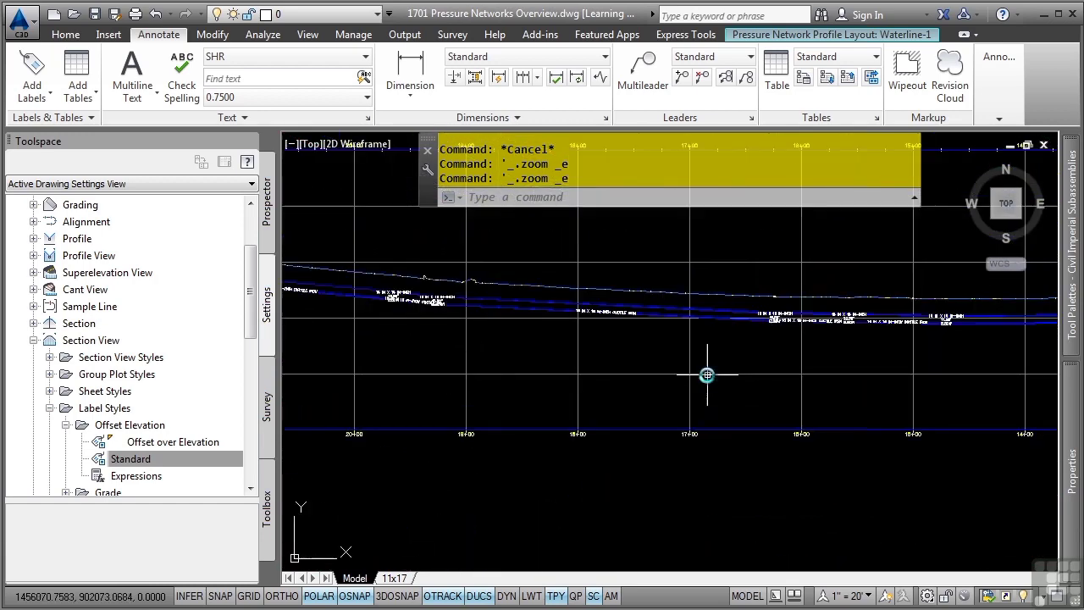
{"action": "scroll", "coordinate": [712, 339], "scroll_direction": "up", "scroll_amount": 5}
{"action": "scroll", "coordinate": [738, 435], "scroll_direction": "down", "scroll_amount": 1}
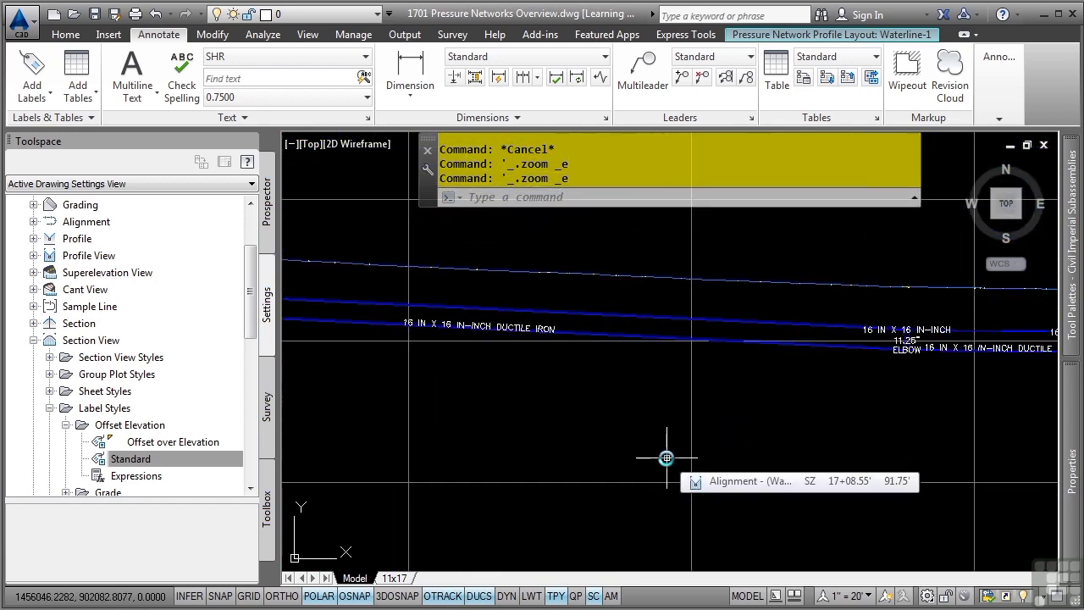
{"action": "scroll", "coordinate": [652, 445], "scroll_direction": "down", "scroll_amount": 3}
{"action": "scroll", "coordinate": [649, 380], "scroll_direction": "up", "scroll_amount": 6}
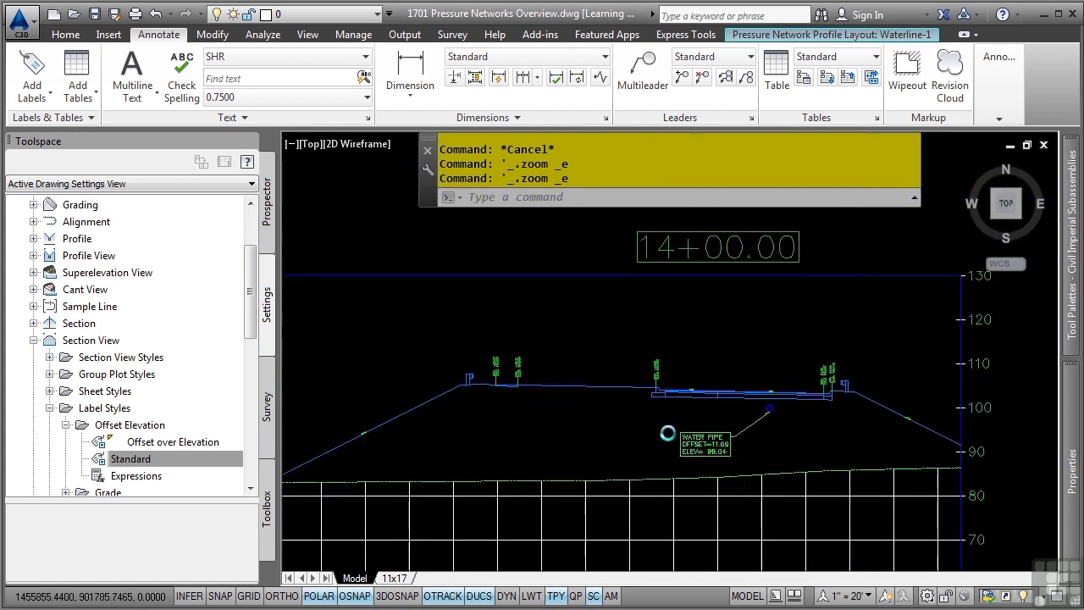
{"action": "scroll", "coordinate": [667, 433], "scroll_direction": "up", "scroll_amount": 2}
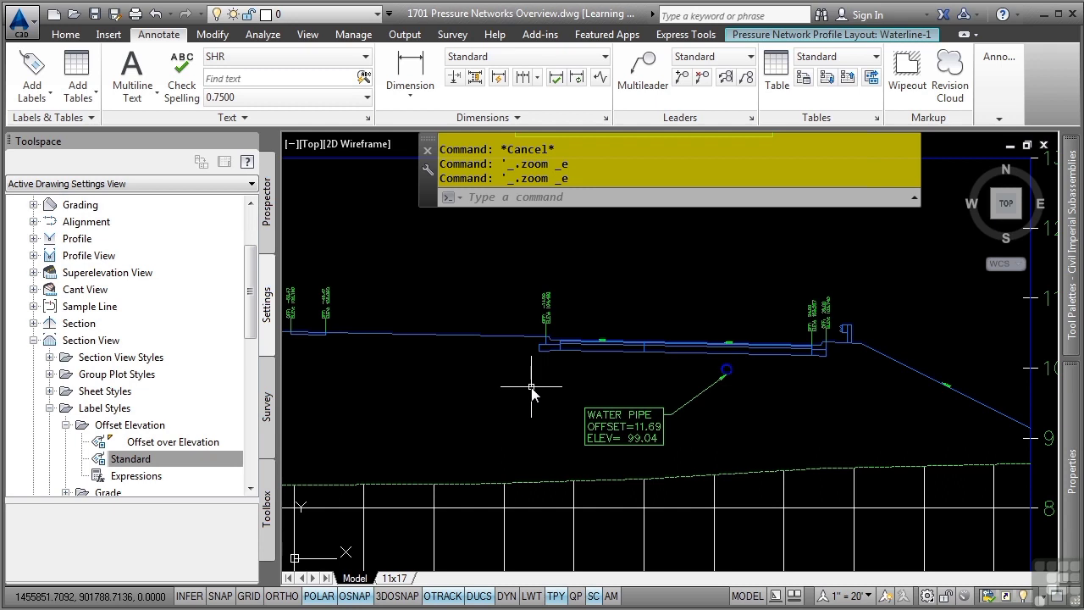
{"action": "mouse_move", "coordinate": [531, 390]}
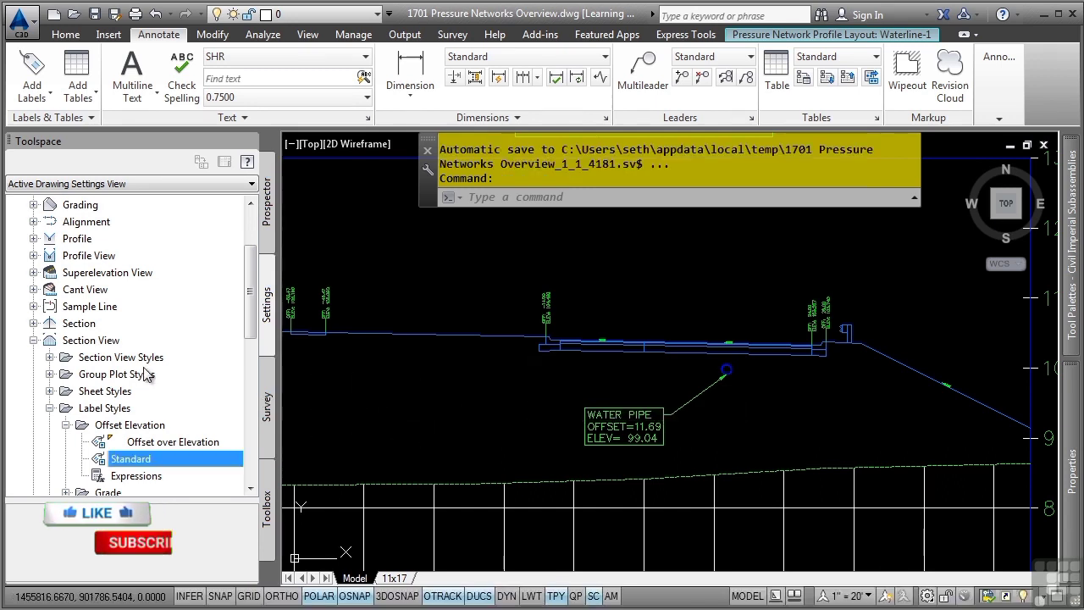
Collapse the Section View settings and expand Pressure Network to show its Parts Lists.
{"action": "double_click", "coordinate": [83, 340]}
{"action": "scroll", "coordinate": [71, 366], "scroll_direction": "up", "scroll_amount": 2}
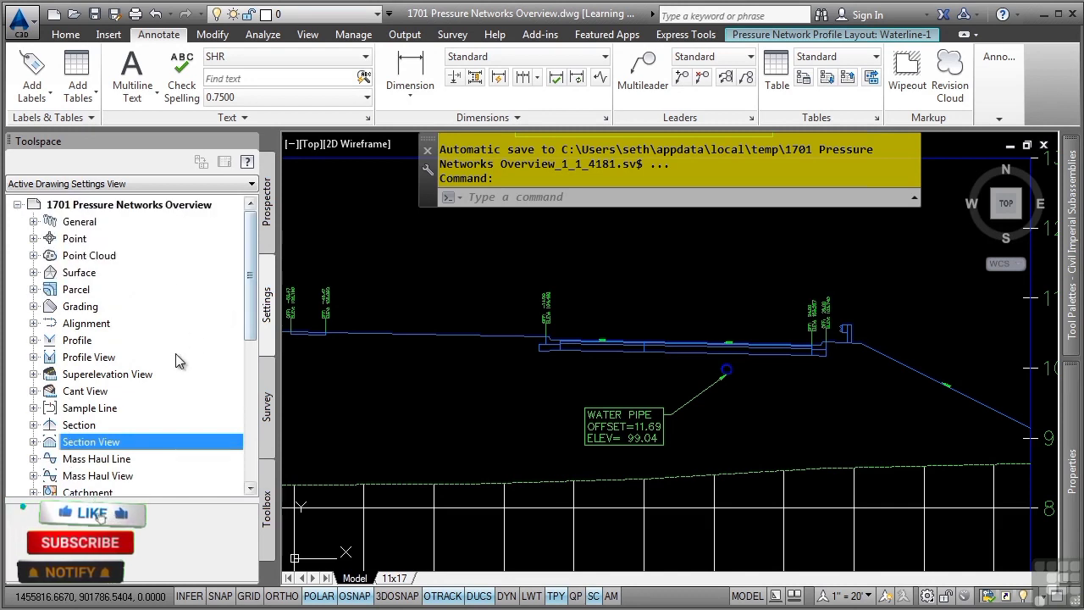
{"action": "scroll", "coordinate": [214, 345], "scroll_direction": "down", "scroll_amount": 2}
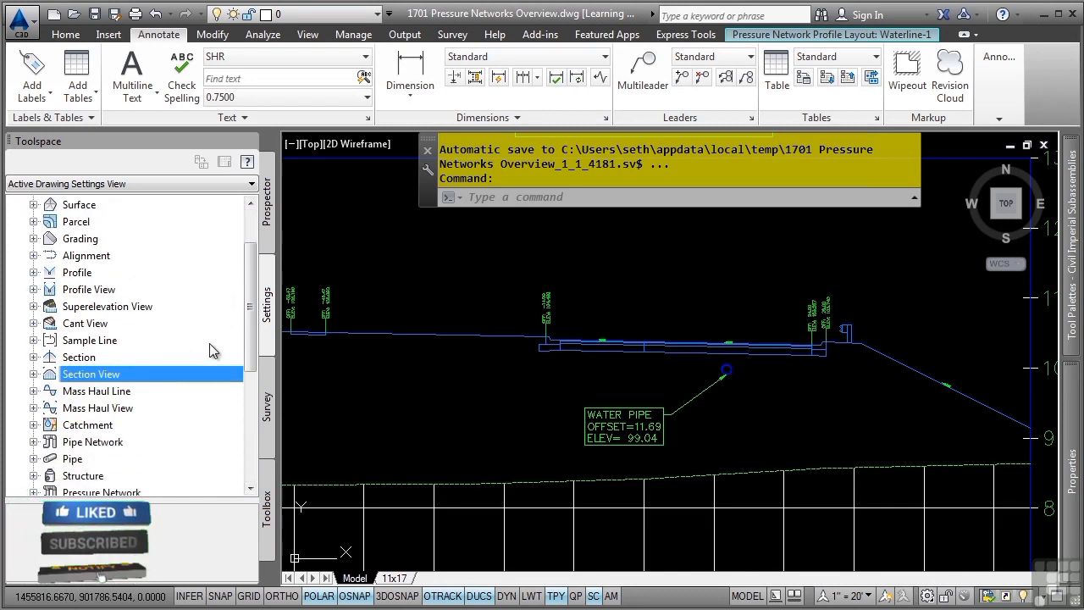
{"action": "scroll", "coordinate": [143, 405], "scroll_direction": "down", "scroll_amount": 2}
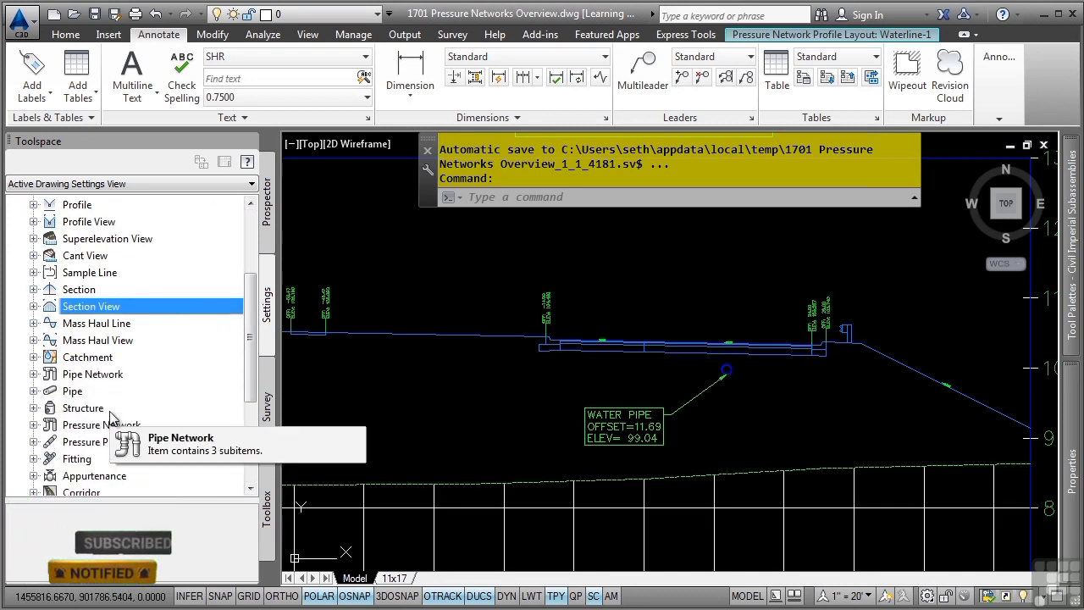
{"action": "left_click", "coordinate": [33, 374]}
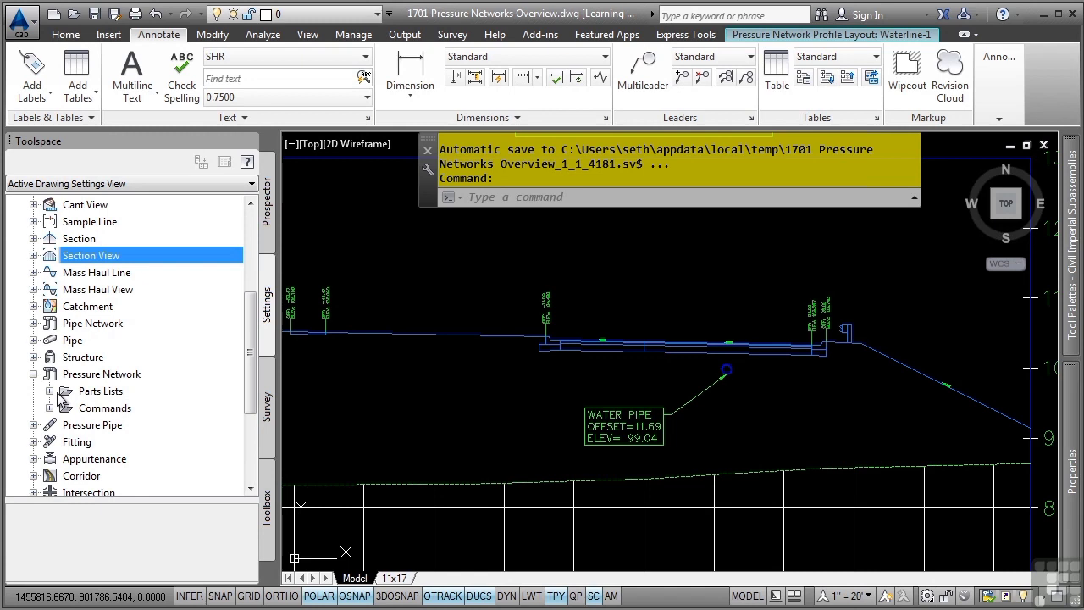
{"action": "left_click", "coordinate": [51, 391]}
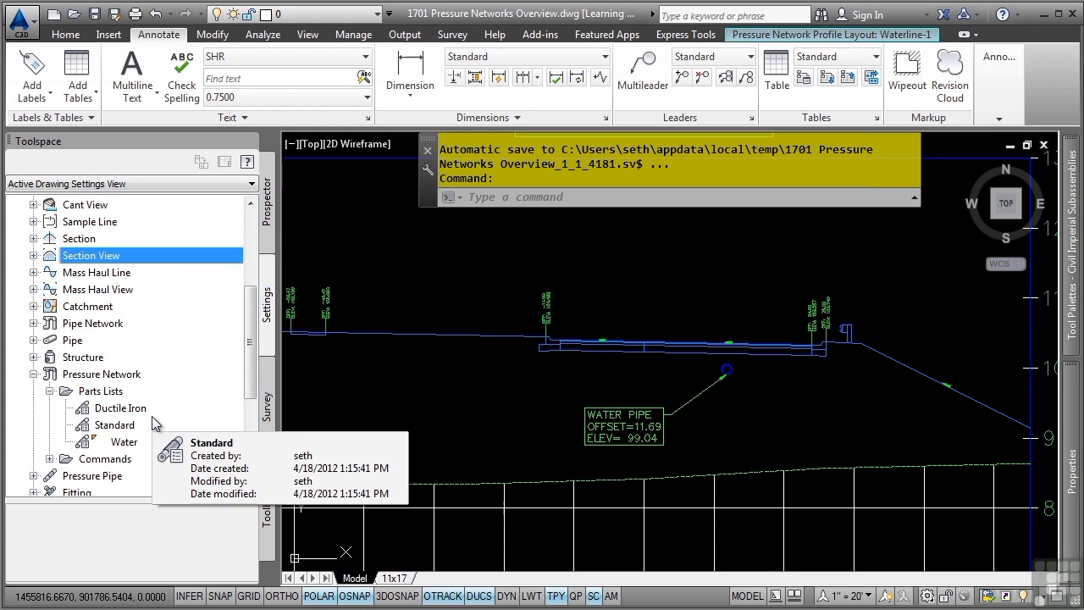
Expand the Pressure Pipe, Fitting and Appurtenance style collections in Toolspace Settings.
{"action": "scroll", "coordinate": [151, 416], "scroll_direction": "down", "scroll_amount": 2}
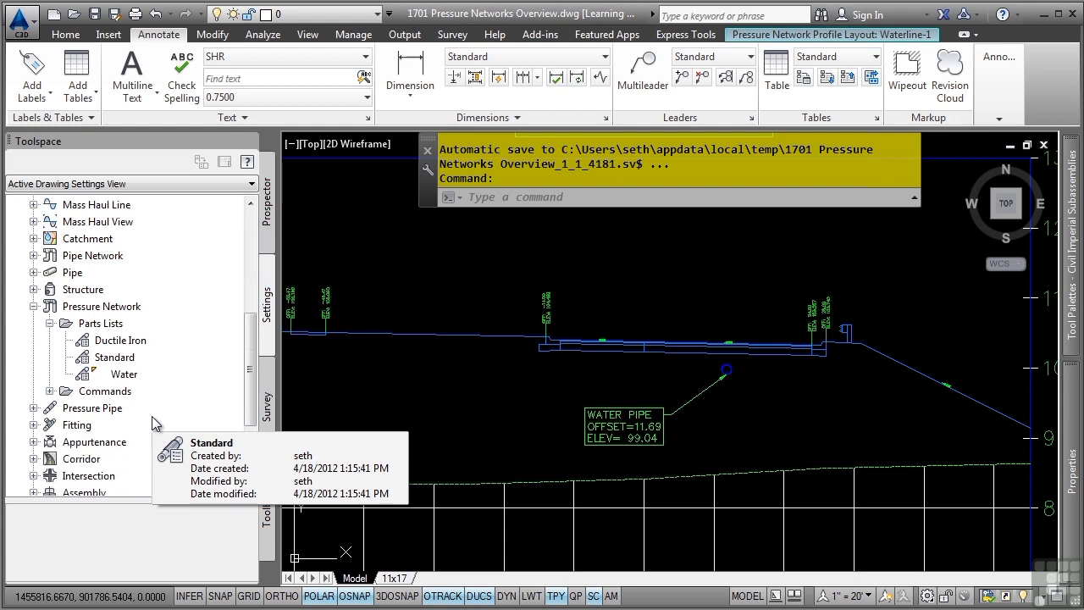
{"action": "left_click", "coordinate": [33, 373]}
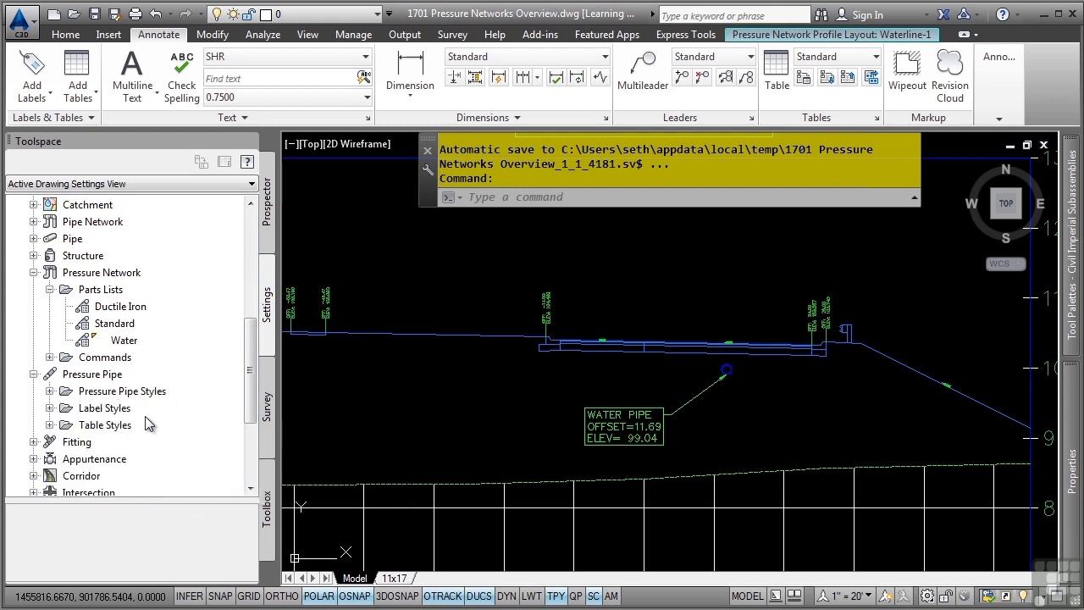
{"action": "scroll", "coordinate": [145, 415], "scroll_direction": "down", "scroll_amount": 2}
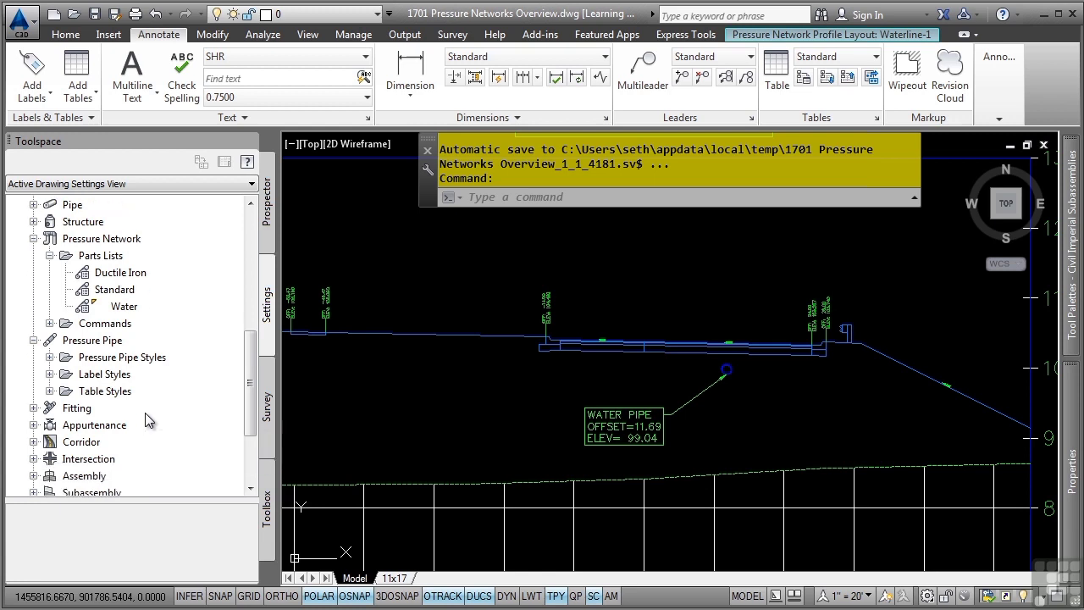
{"action": "left_click", "coordinate": [33, 374]}
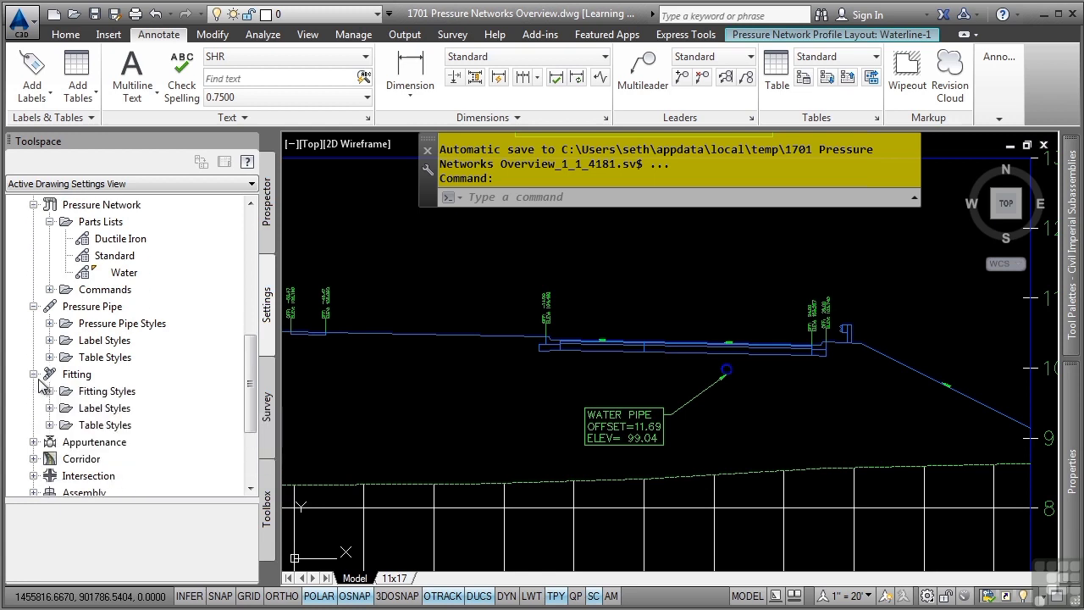
{"action": "scroll", "coordinate": [39, 391], "scroll_direction": "down", "scroll_amount": 1}
{"action": "left_click", "coordinate": [34, 391]}
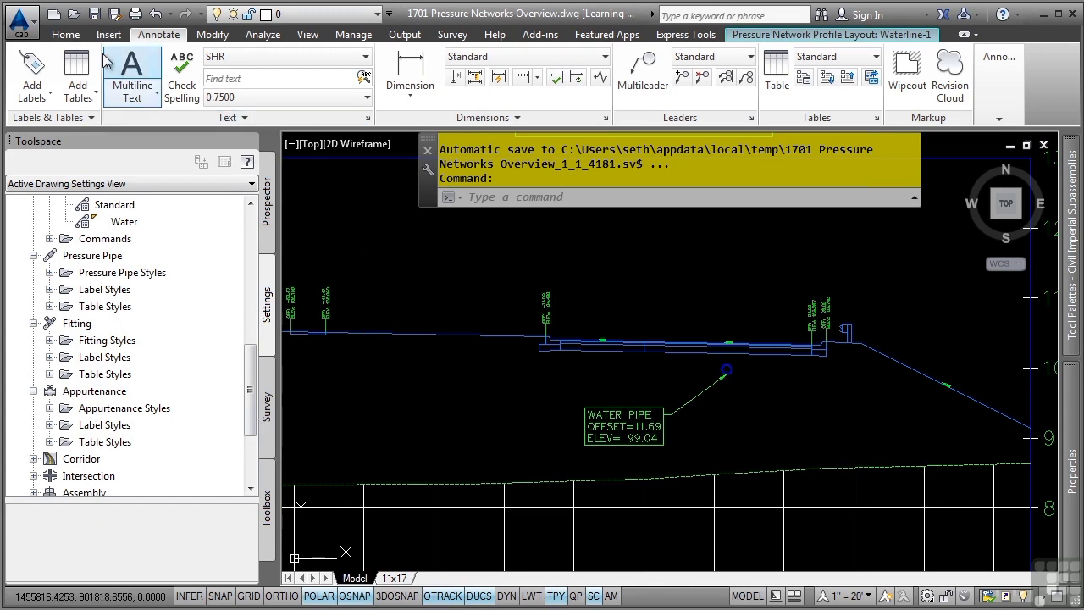
{"action": "left_click", "coordinate": [78, 37]}
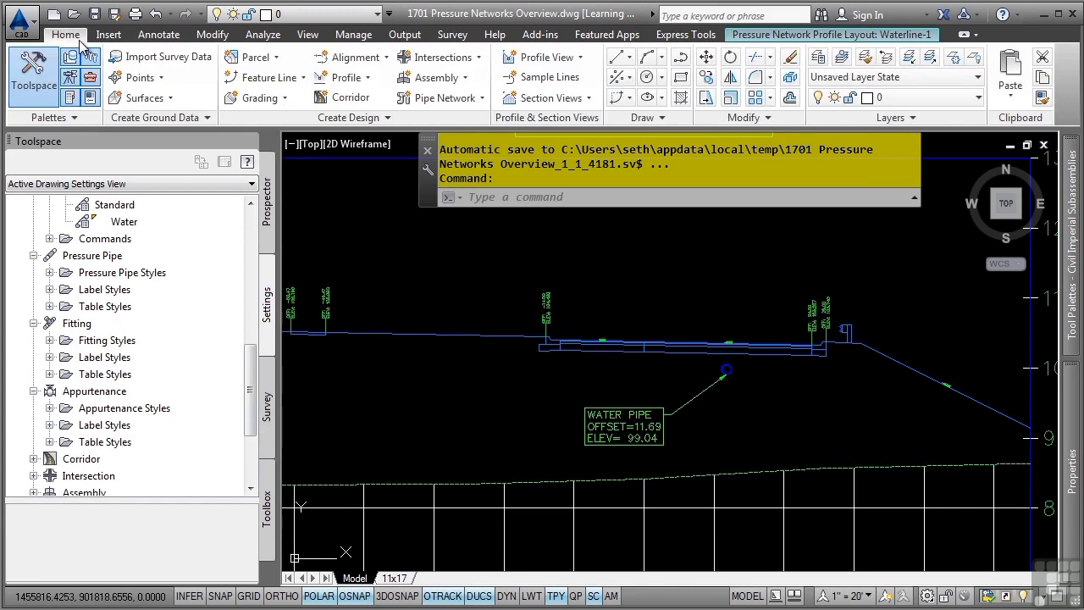
Review the available pressure network catalog databases, keeping the Flanged database selected.
{"action": "left_click", "coordinate": [403, 123]}
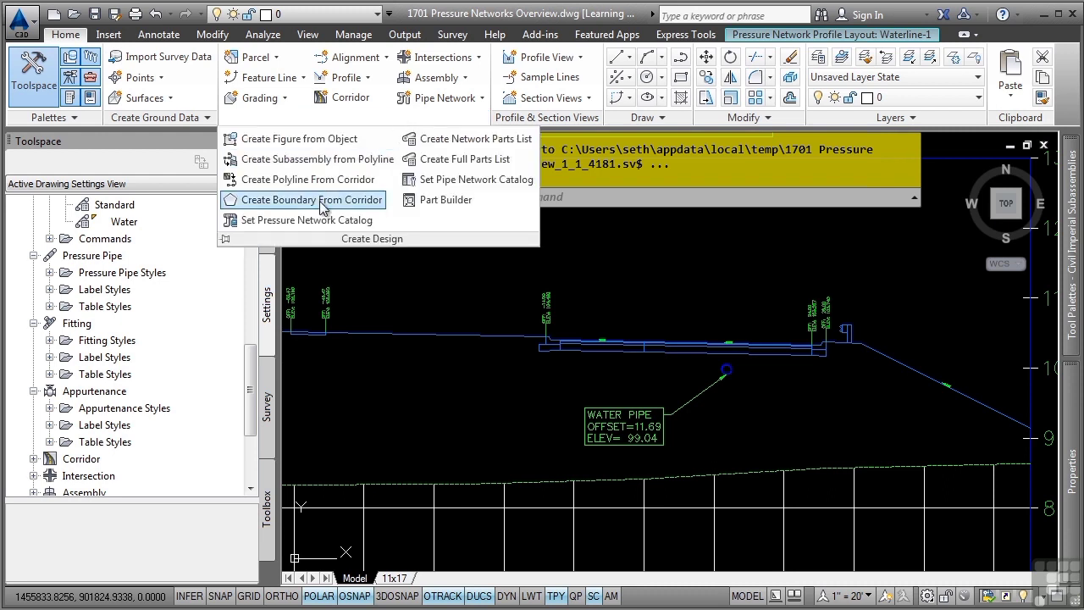
{"action": "left_click", "coordinate": [302, 222]}
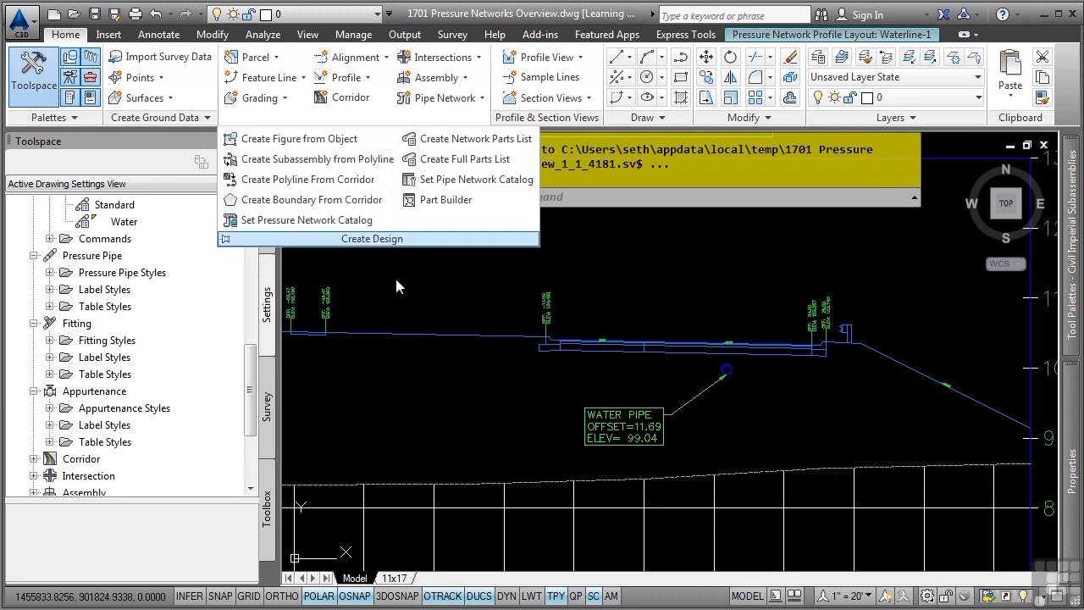
{"action": "left_click", "coordinate": [612, 328]}
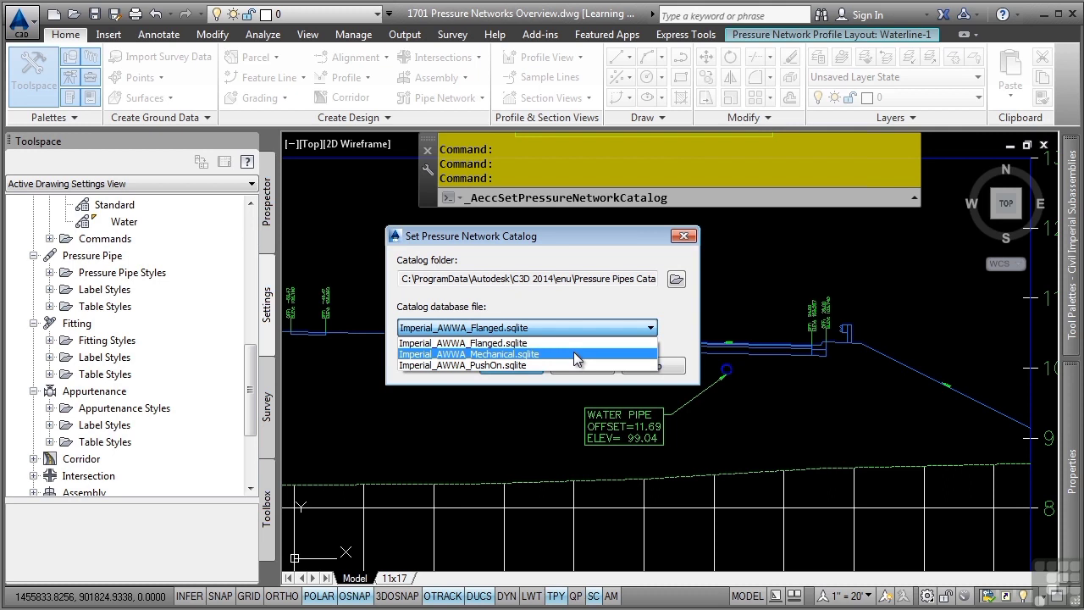
{"action": "left_click", "coordinate": [577, 346]}
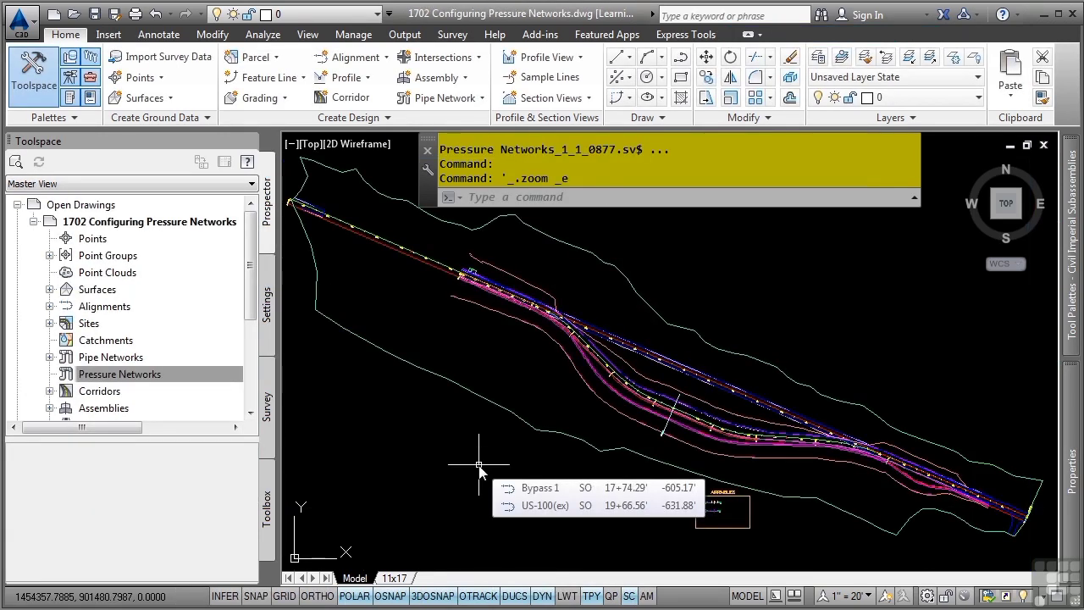
Switch Toolspace to Settings and set the pressure network catalog to Imperial_AWWA_Mechanical.sqlite.
{"action": "left_click", "coordinate": [268, 313]}
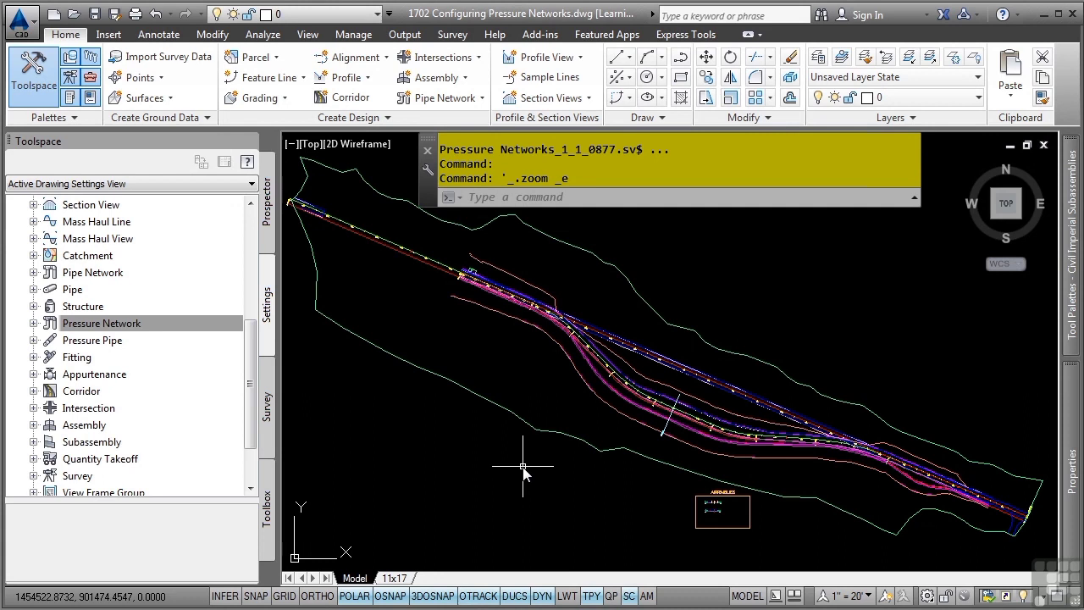
{"action": "mouse_move", "coordinate": [523, 467]}
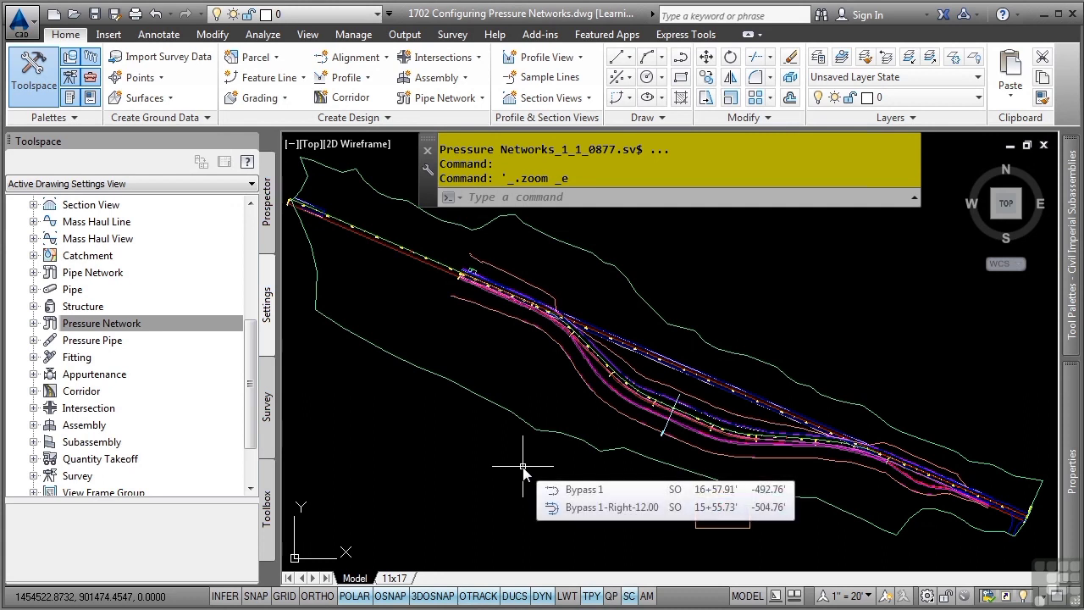
{"action": "left_click", "coordinate": [357, 119]}
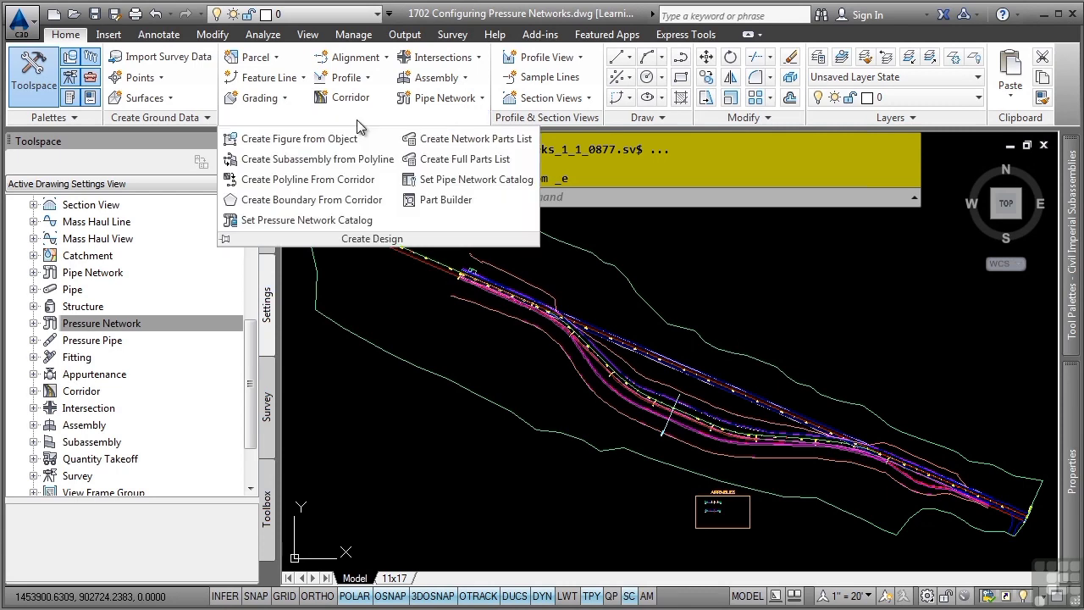
{"action": "left_click", "coordinate": [277, 222]}
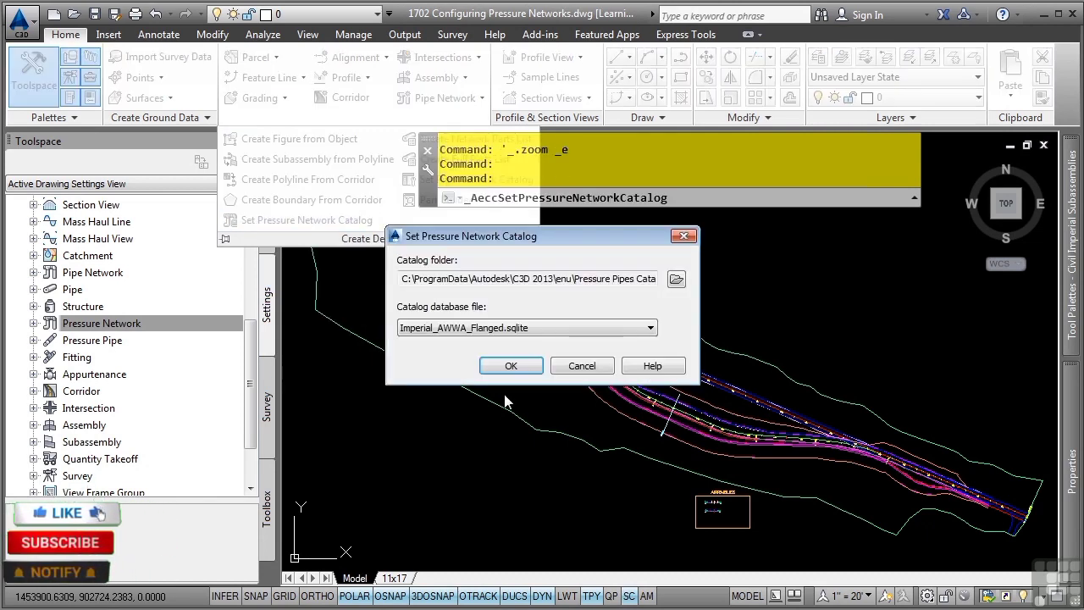
{"action": "left_click", "coordinate": [553, 327]}
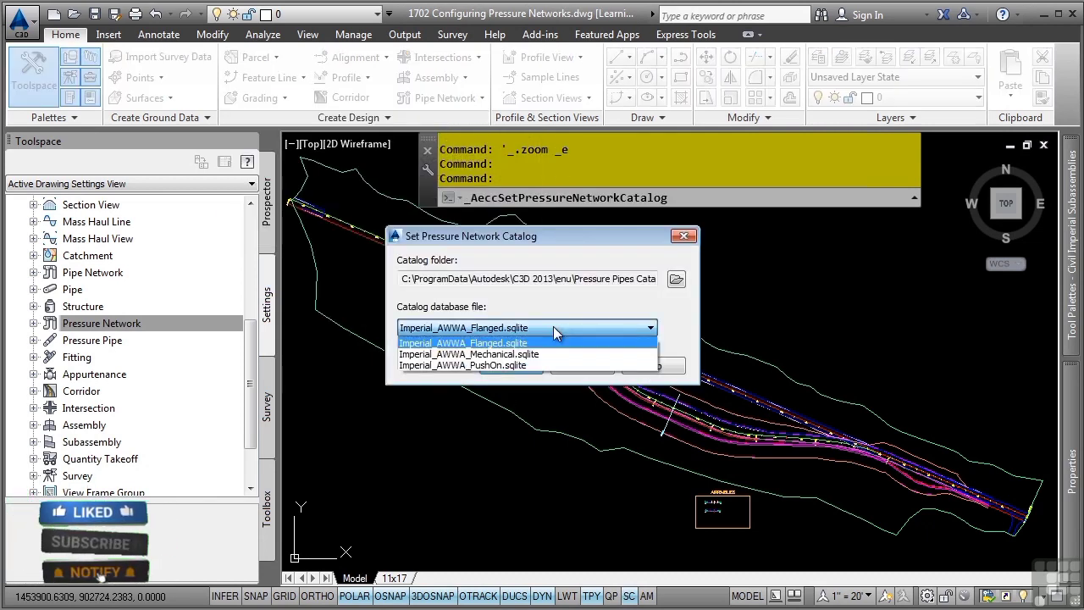
{"action": "left_click", "coordinate": [544, 356]}
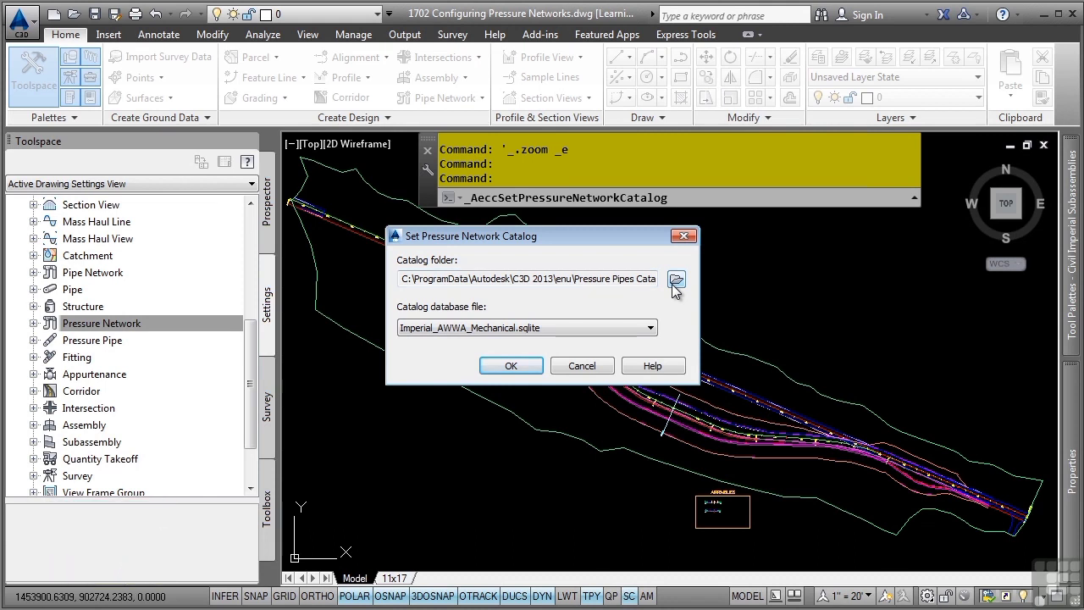
{"action": "left_click", "coordinate": [512, 365]}
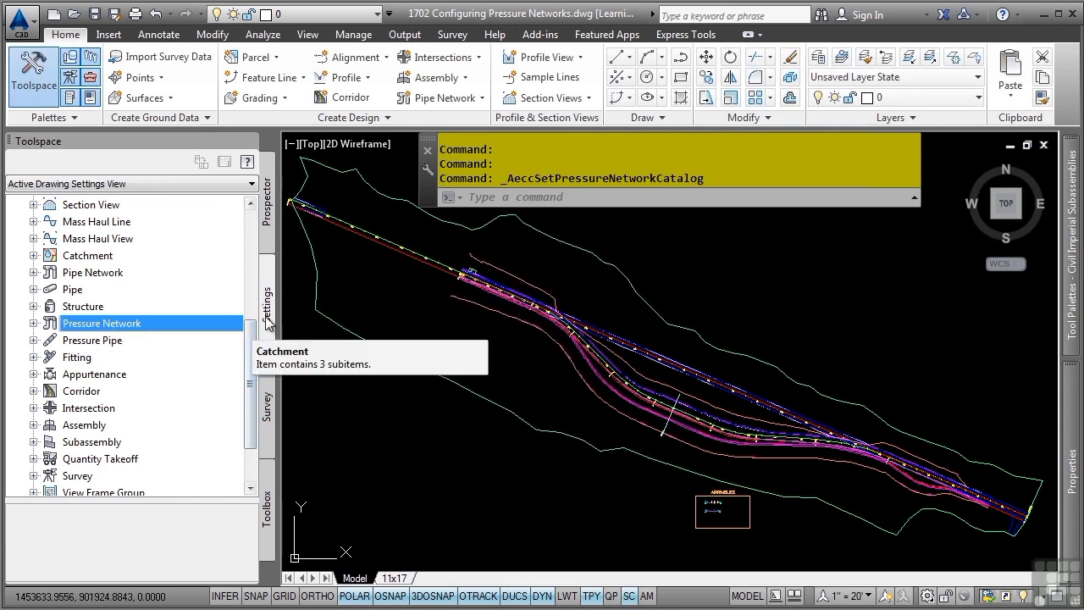
Expand the Pressure Pipe, Fitting and Appurtenance branches to list their styles.
{"action": "left_click", "coordinate": [33, 340]}
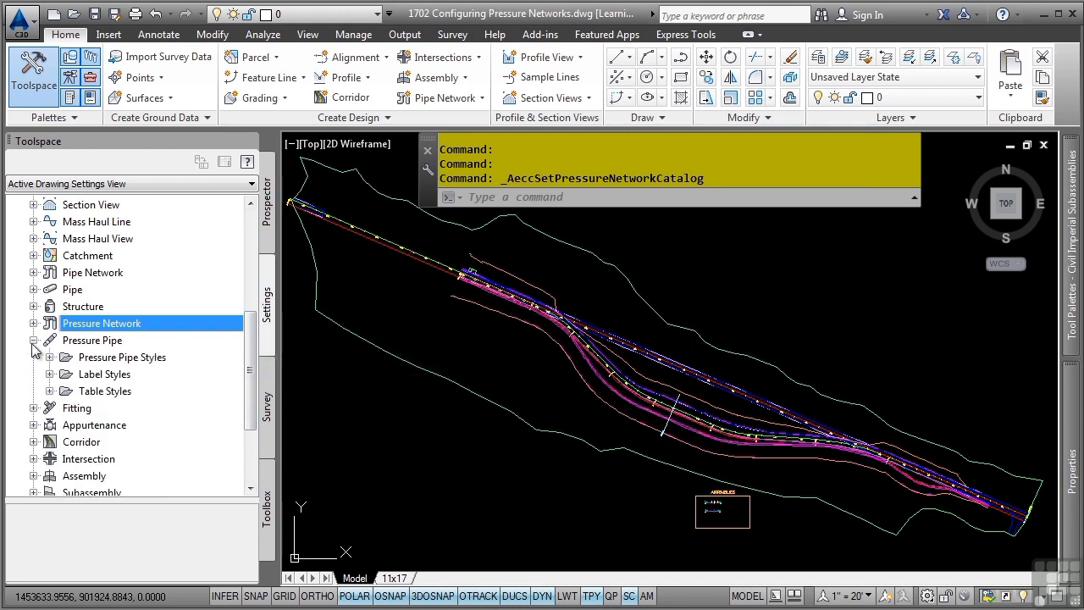
{"action": "left_click", "coordinate": [49, 357]}
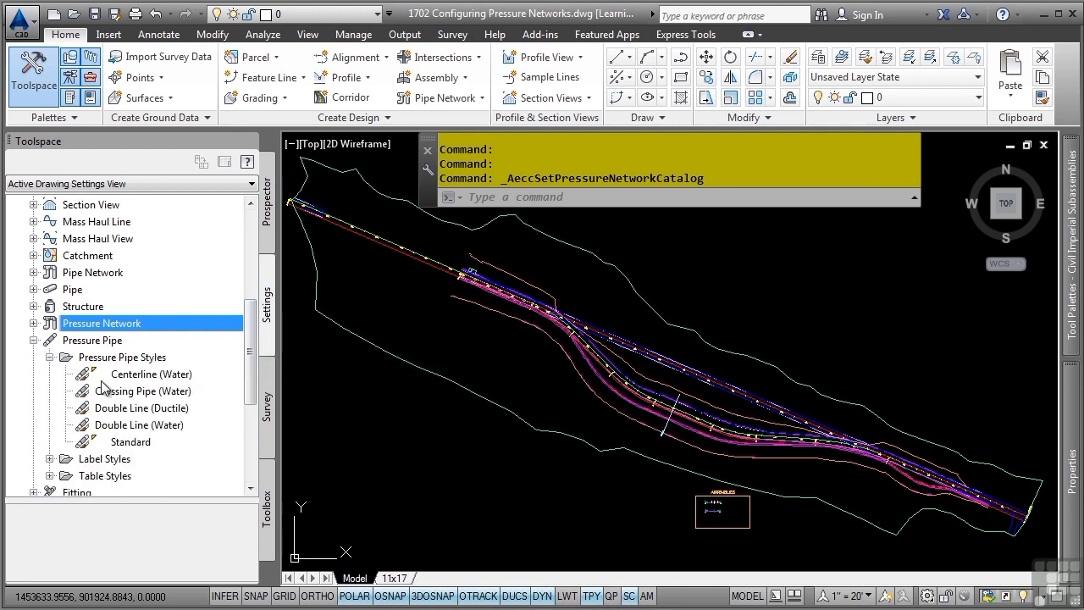
{"action": "scroll", "coordinate": [106, 385], "scroll_direction": "down", "scroll_amount": 1}
{"action": "left_click", "coordinate": [33, 458]}
{"action": "scroll", "coordinate": [34, 462], "scroll_direction": "down", "scroll_amount": 2}
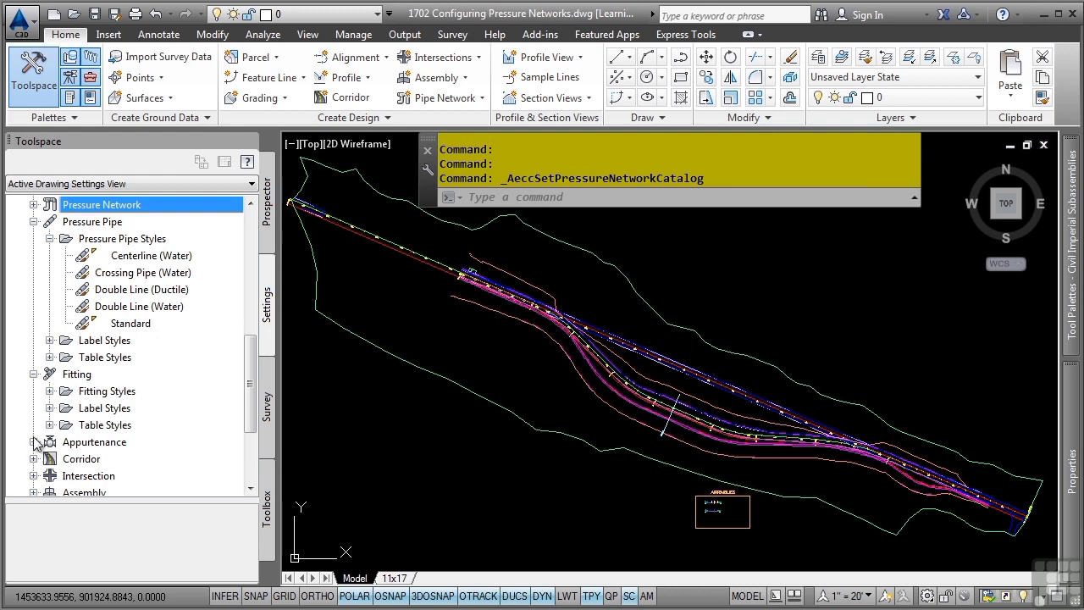
{"action": "left_click", "coordinate": [33, 442]}
{"action": "left_click", "coordinate": [49, 441]}
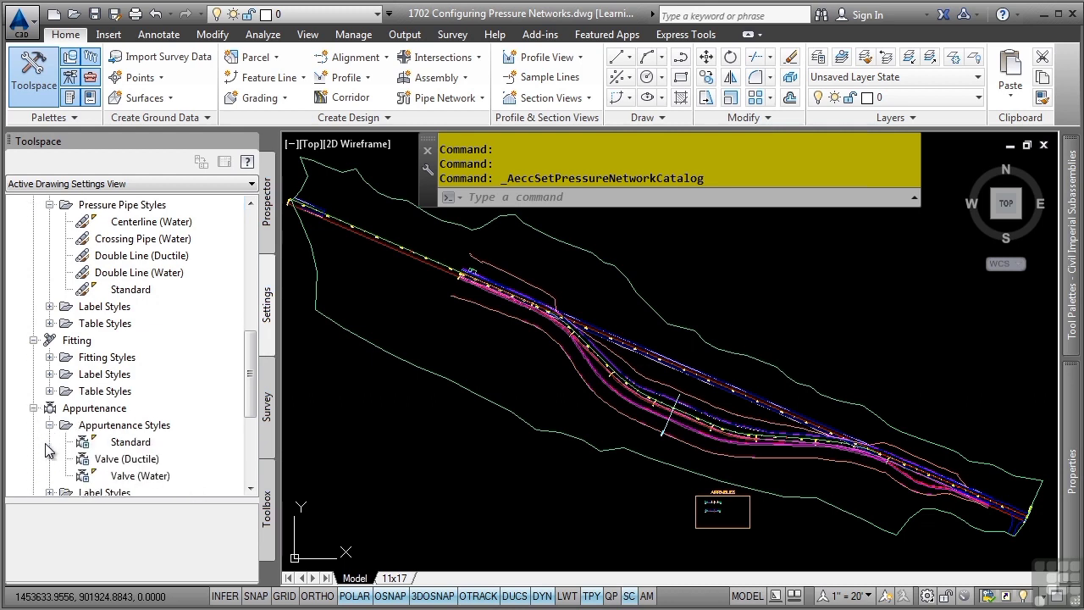
{"action": "scroll", "coordinate": [93, 407], "scroll_direction": "up", "scroll_amount": 3}
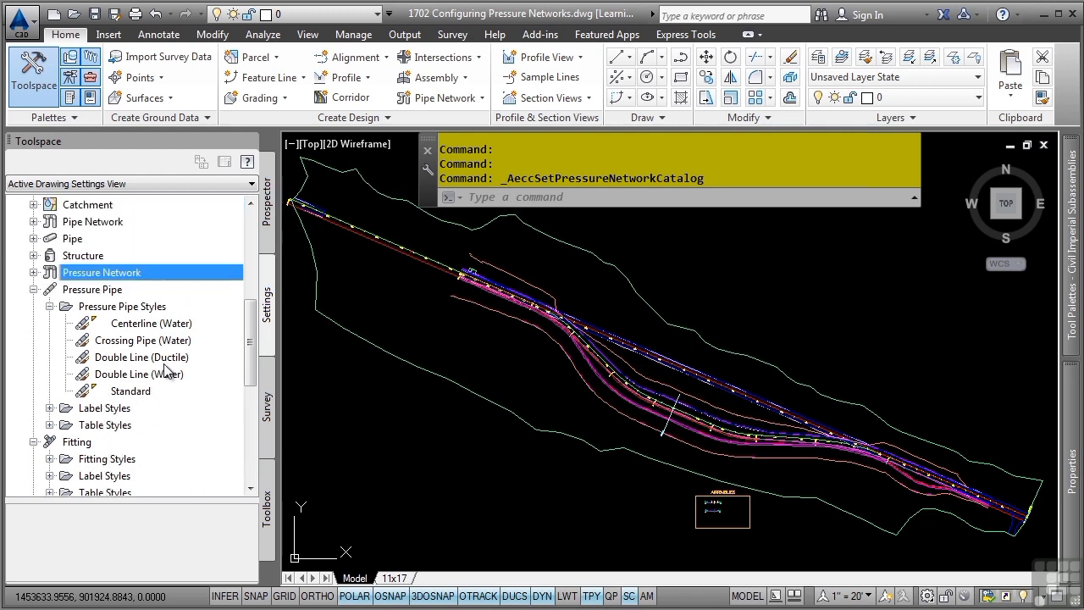
Inspect the Double Line (Ductile) pipe style's Profile and Display tabs, then cancel unchanged.
{"action": "left_click", "coordinate": [141, 359]}
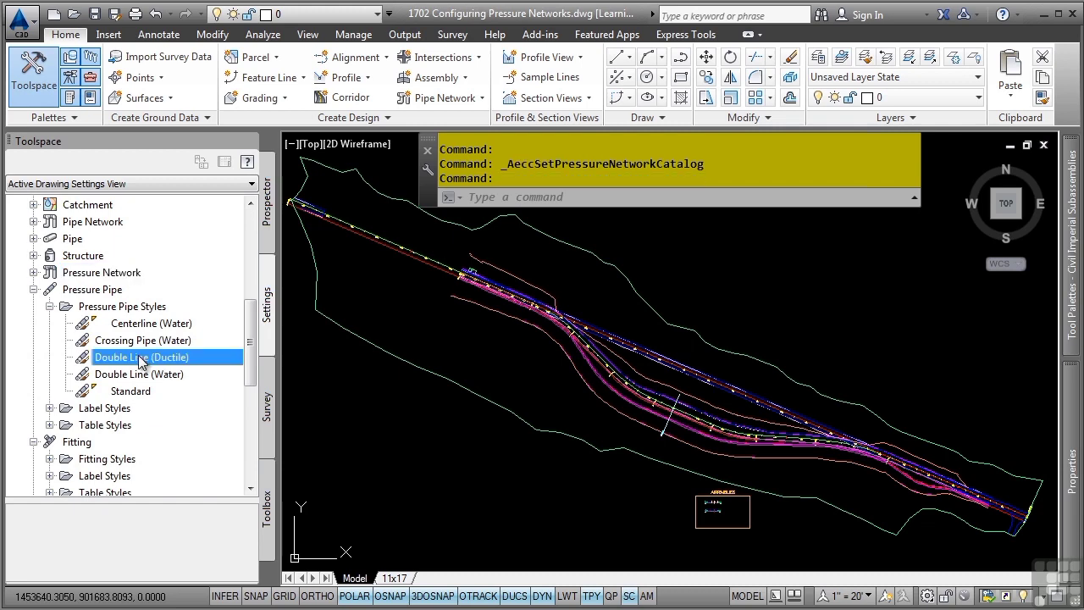
{"action": "double_click", "coordinate": [141, 358]}
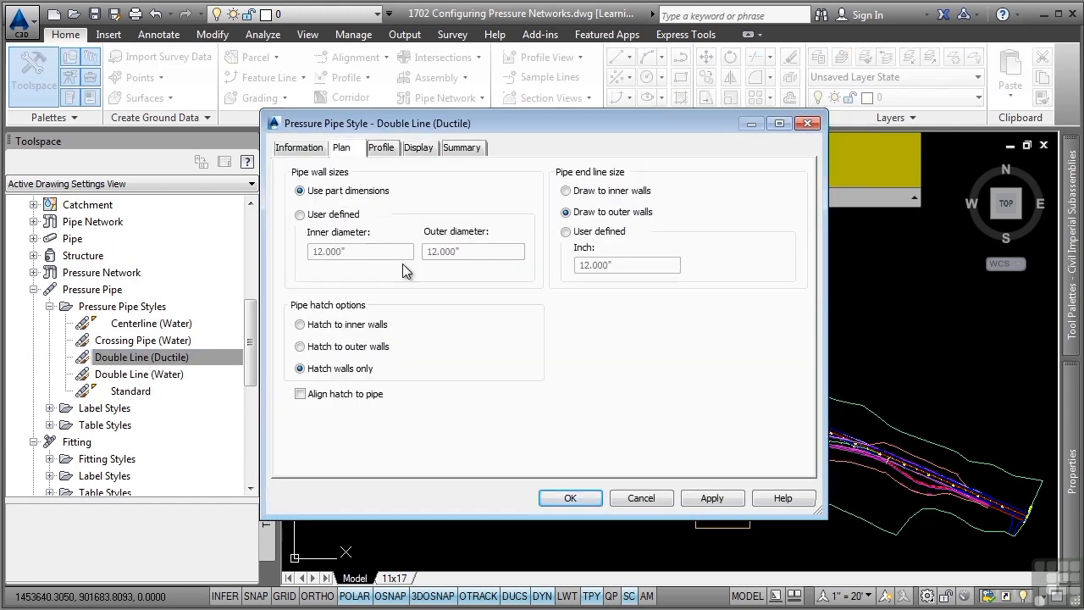
{"action": "left_click", "coordinate": [380, 147]}
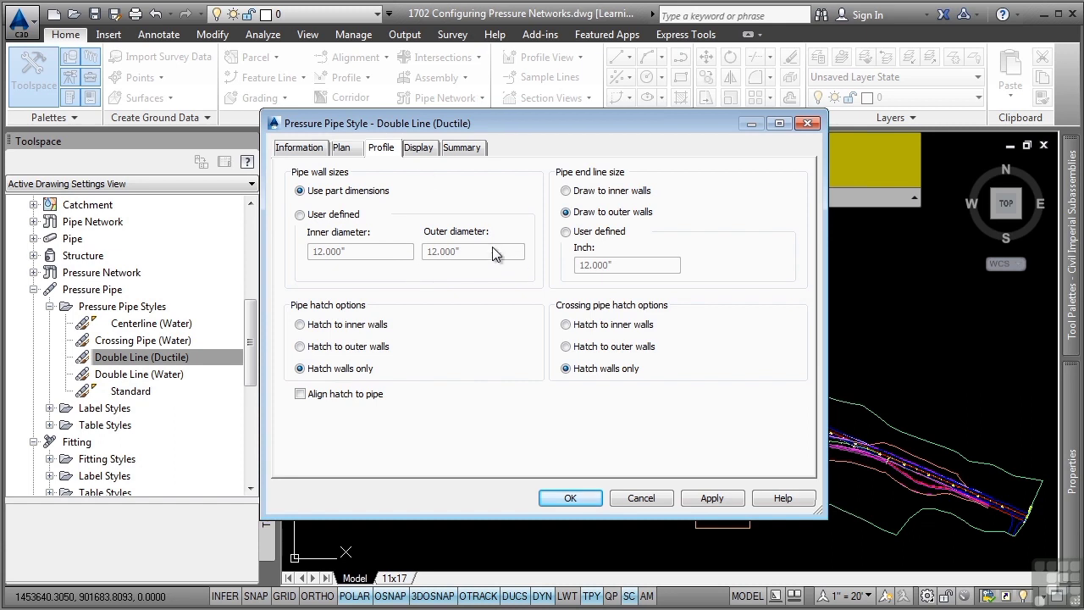
{"action": "left_click", "coordinate": [420, 148]}
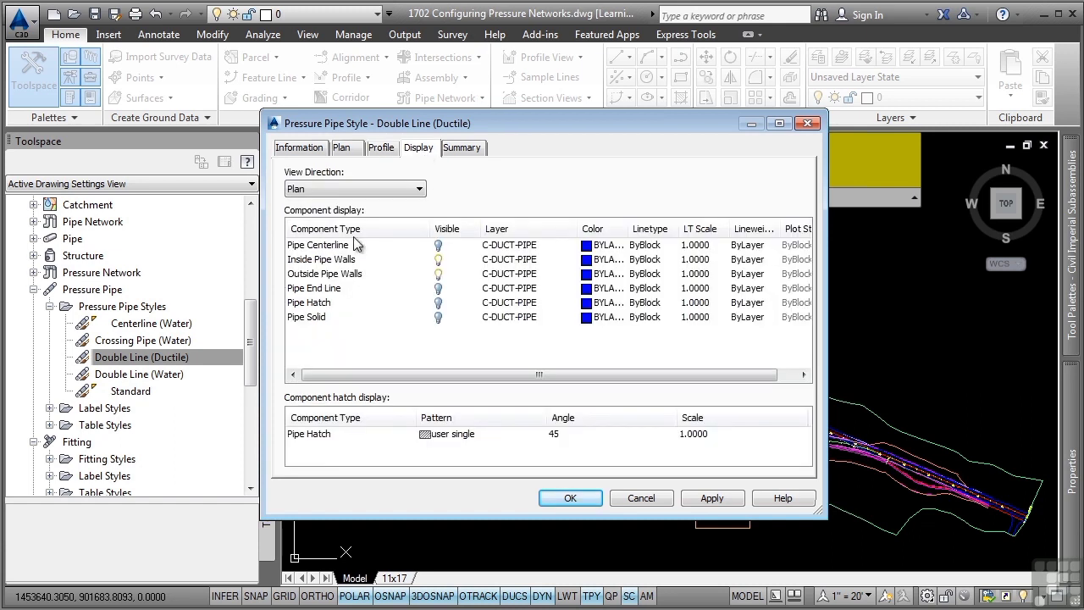
{"action": "left_click", "coordinate": [400, 190]}
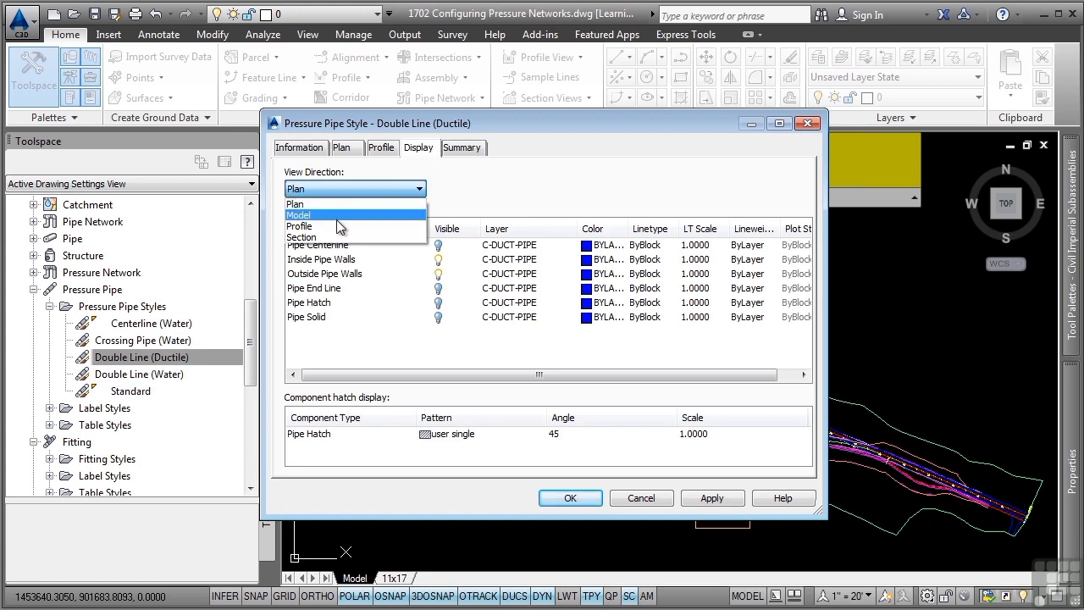
{"action": "left_click", "coordinate": [296, 204]}
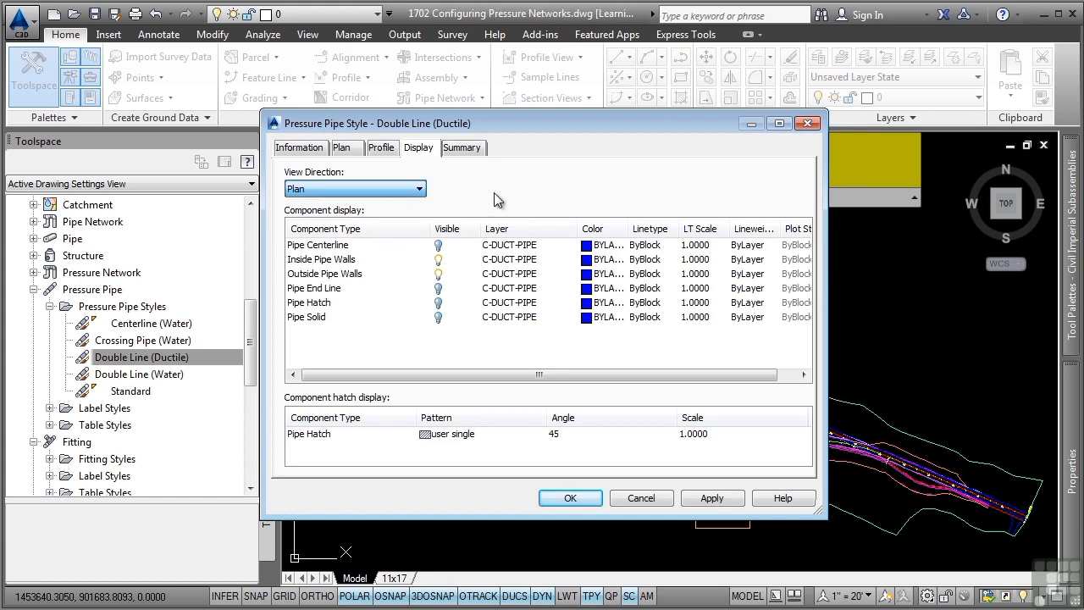
{"action": "left_click", "coordinate": [651, 497]}
Collapse the Pressure Pipe Styles list and briefly check the pressure pipe label styles.
{"action": "left_click", "coordinate": [50, 306]}
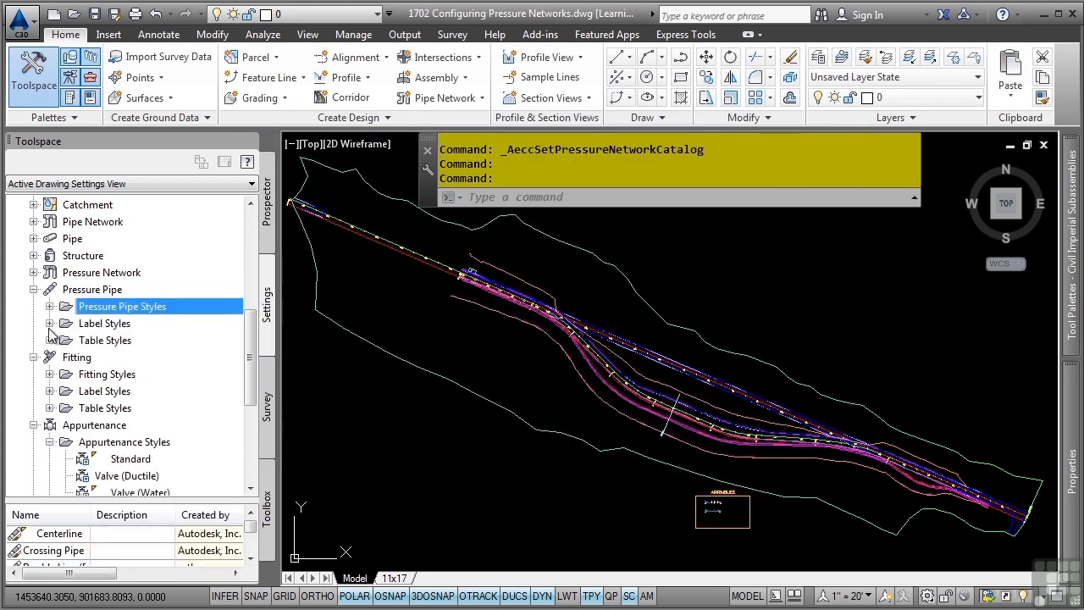
{"action": "left_click", "coordinate": [49, 324]}
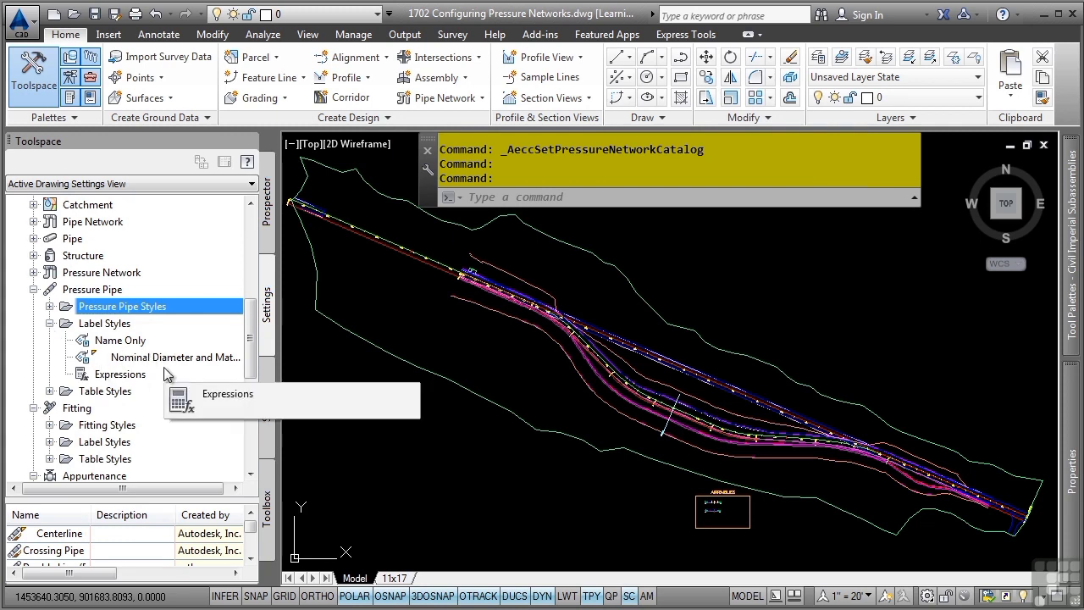
{"action": "left_click", "coordinate": [49, 323]}
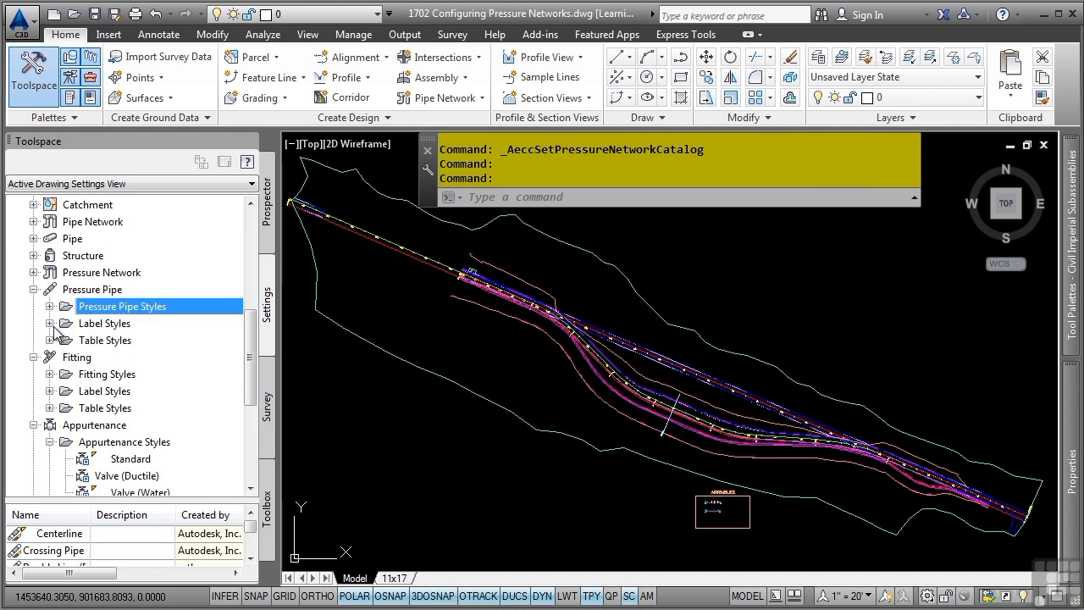
Open the Centerline (Ductile) fitting style and review its Plan, Section and Display tabs.
{"action": "left_click", "coordinate": [50, 375]}
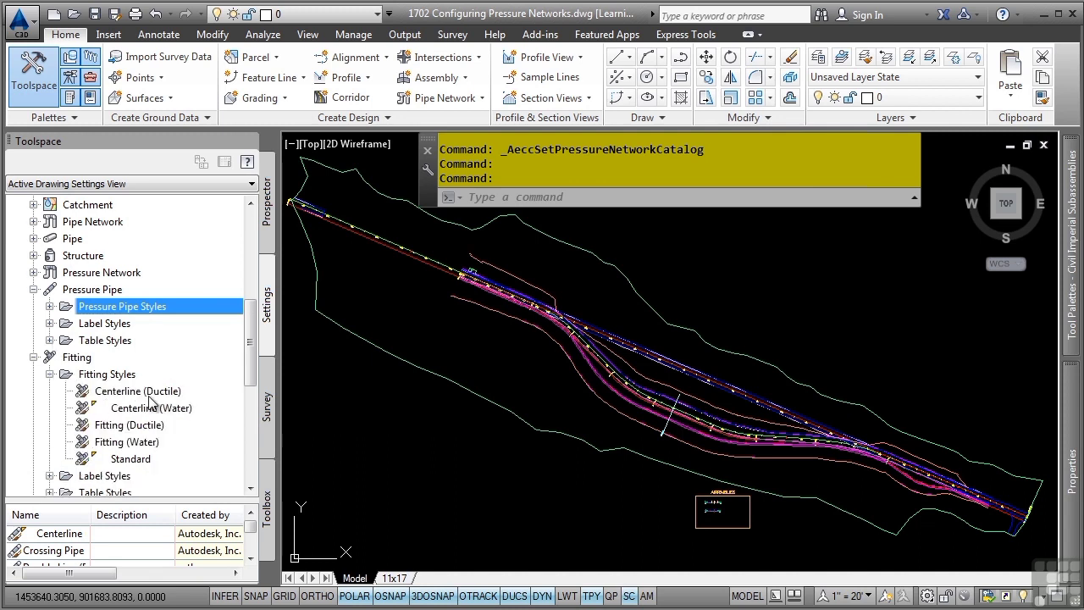
{"action": "left_click", "coordinate": [212, 392]}
{"action": "double_click", "coordinate": [212, 392]}
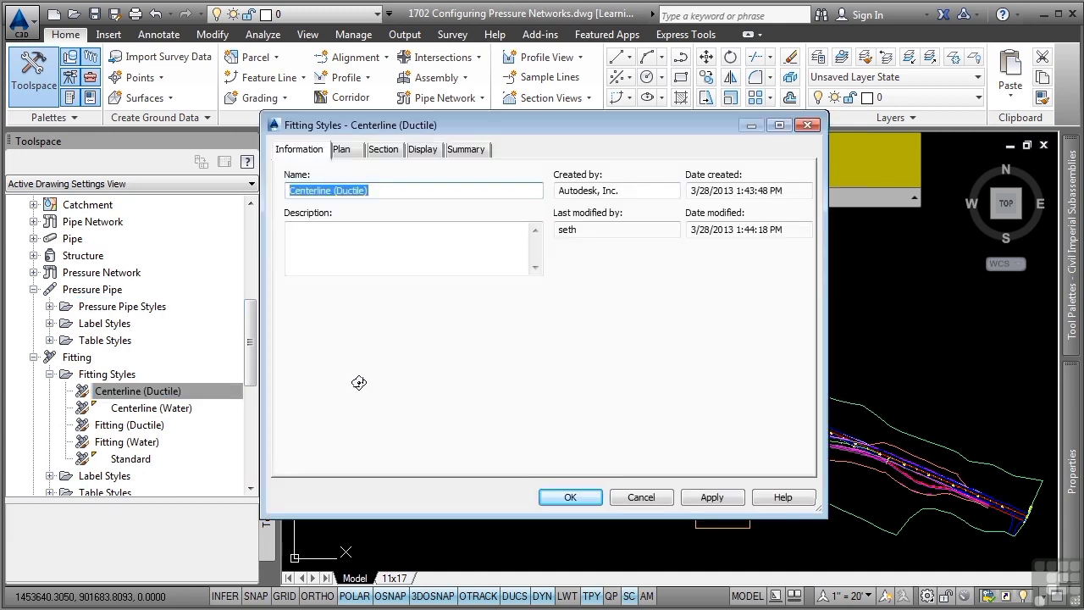
{"action": "left_click", "coordinate": [360, 153]}
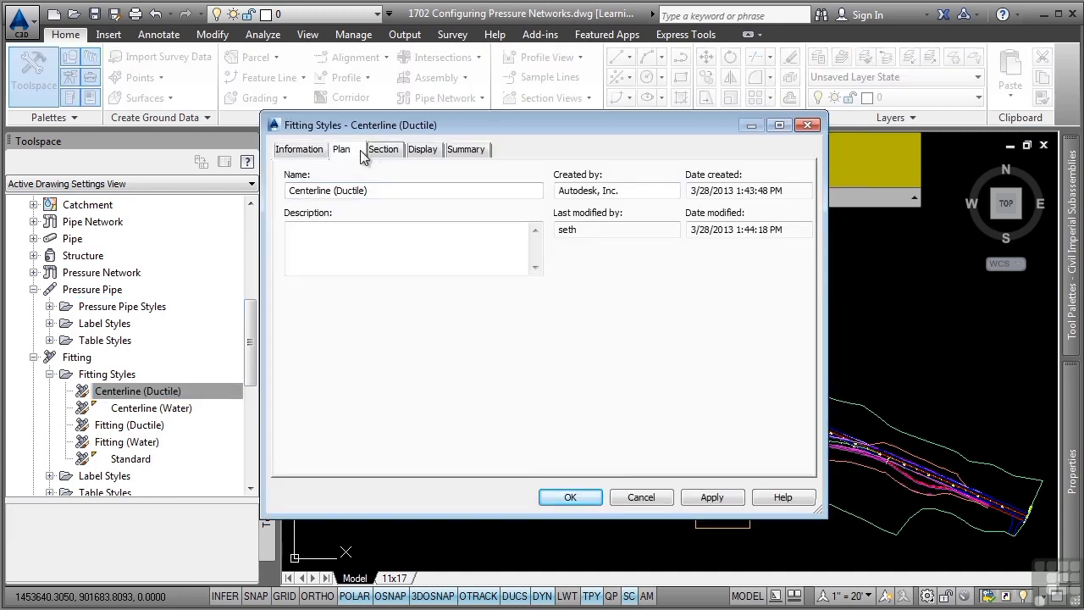
{"action": "left_click", "coordinate": [386, 153]}
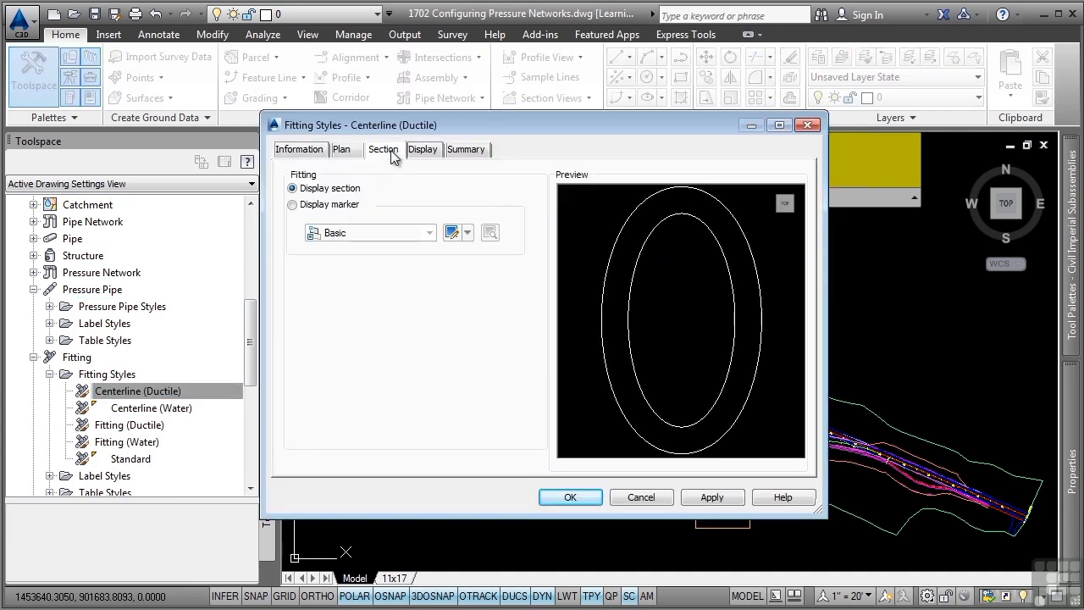
{"action": "left_click", "coordinate": [422, 152]}
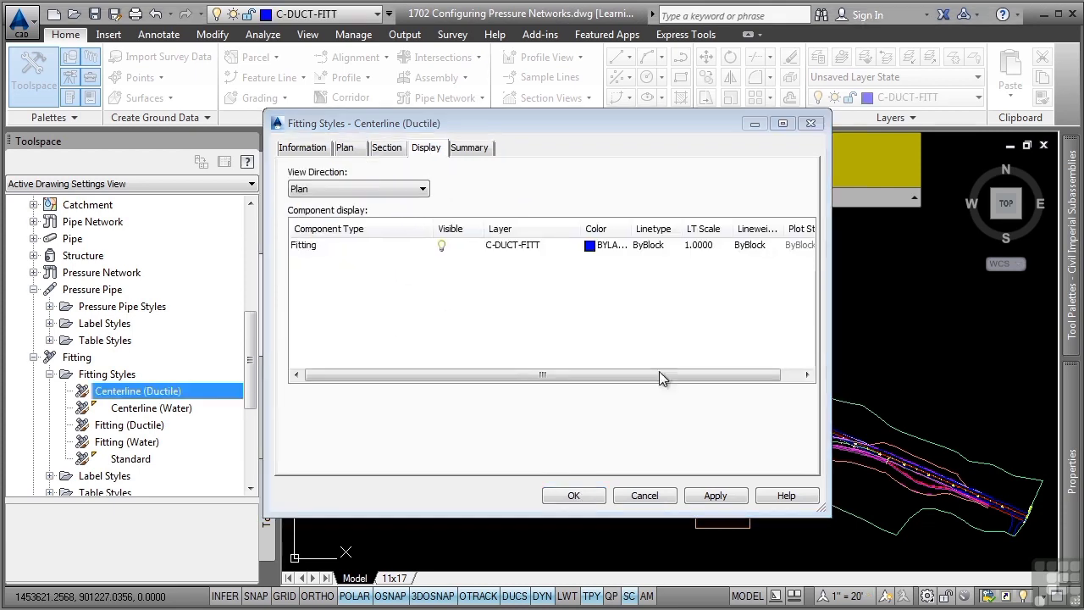
{"action": "left_click", "coordinate": [574, 496]}
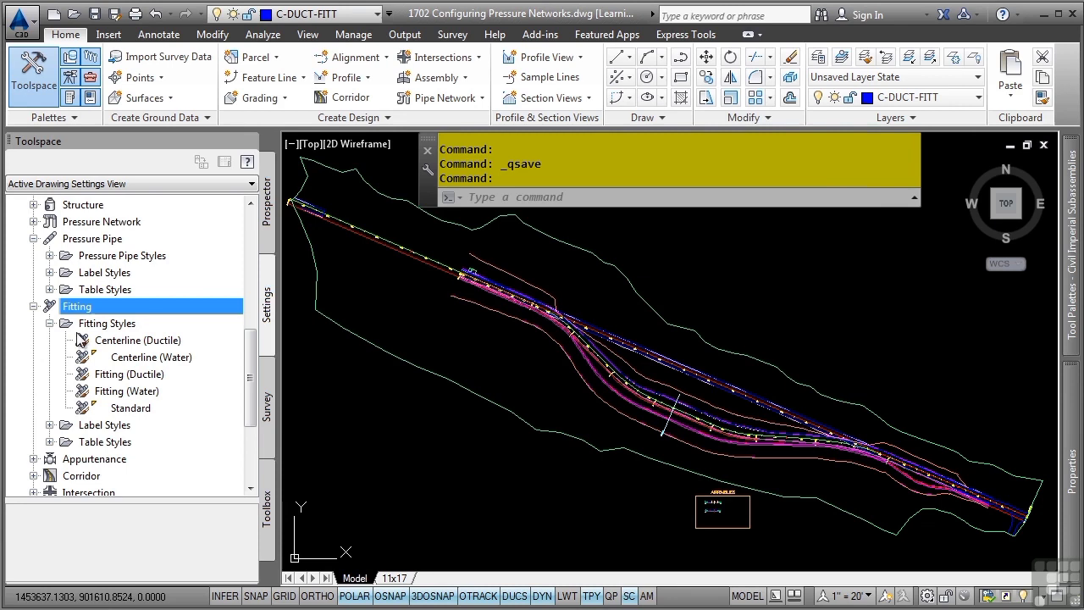
Show the fitting label styles and expand the Appurtenance settings branch.
{"action": "left_click", "coordinate": [49, 425]}
{"action": "scroll", "coordinate": [117, 337], "scroll_direction": "down", "scroll_amount": 2}
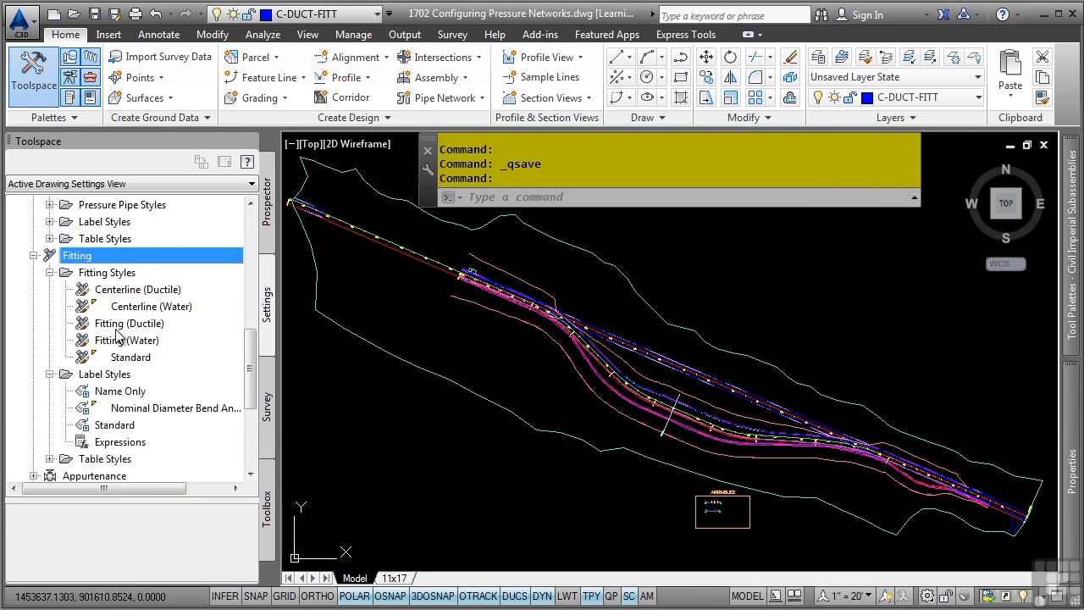
{"action": "scroll", "coordinate": [92, 387], "scroll_direction": "down", "scroll_amount": 1}
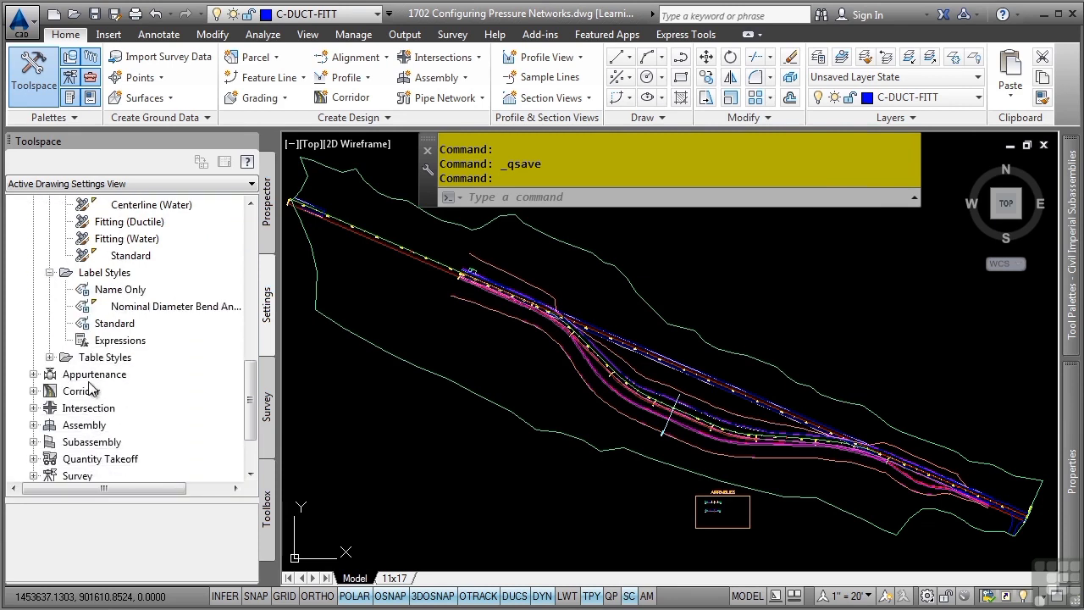
{"action": "double_click", "coordinate": [106, 376]}
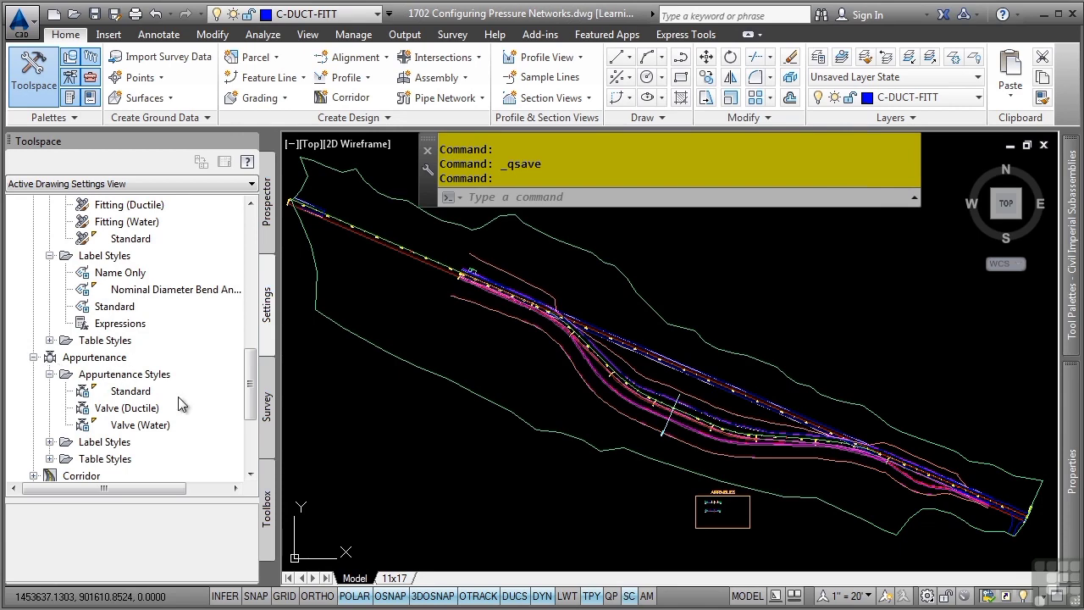
Review Valve (Ductile)'s Plan, Section and Display tabs, cancel, and collapse Appurtenance.
{"action": "double_click", "coordinate": [127, 409]}
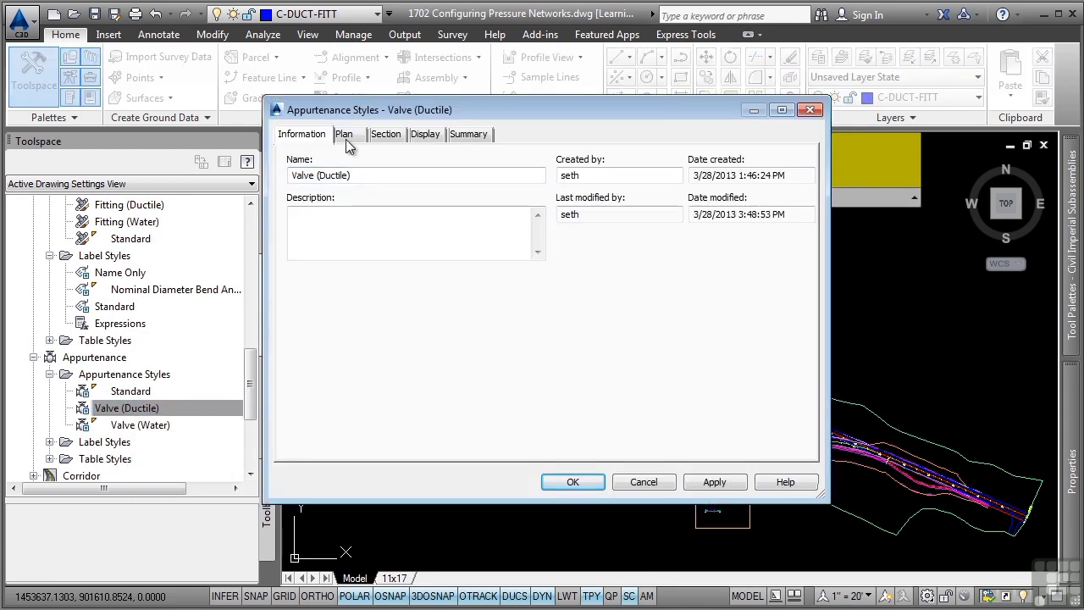
{"action": "left_click", "coordinate": [347, 136]}
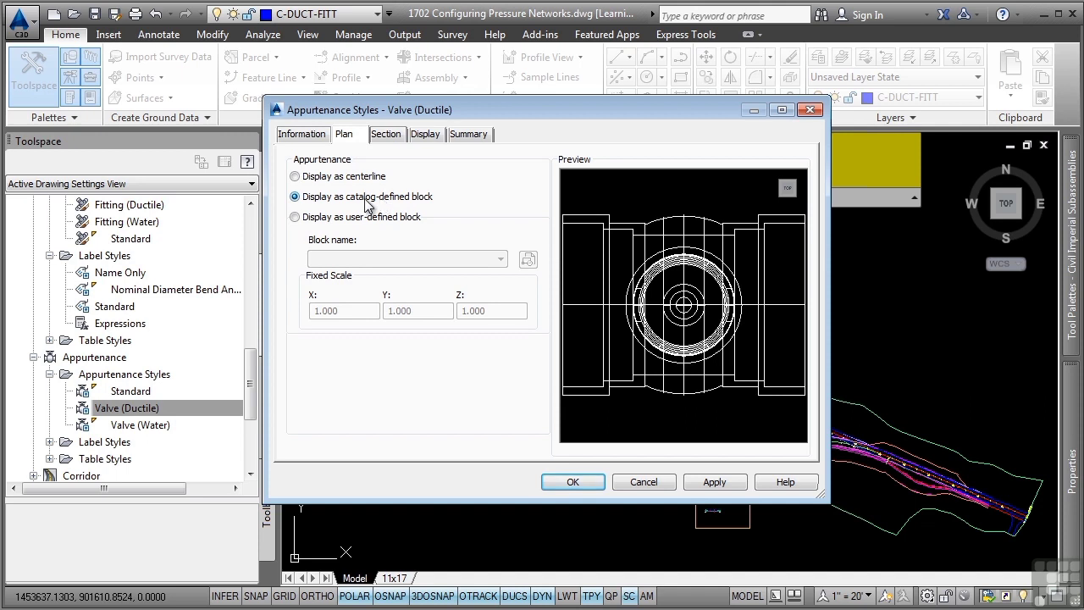
{"action": "left_click", "coordinate": [395, 137]}
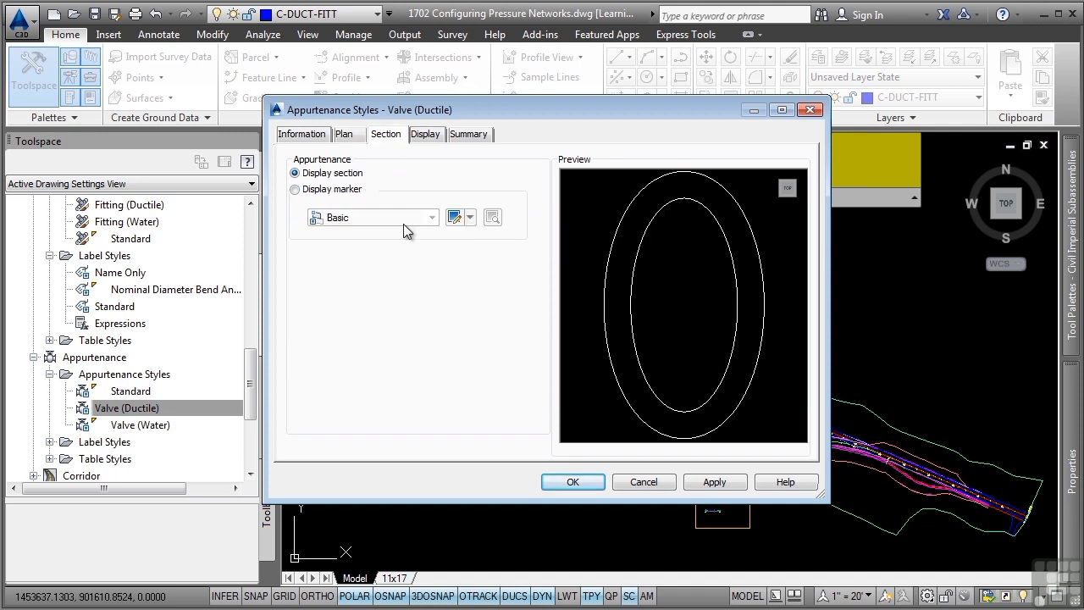
{"action": "left_click", "coordinate": [420, 136]}
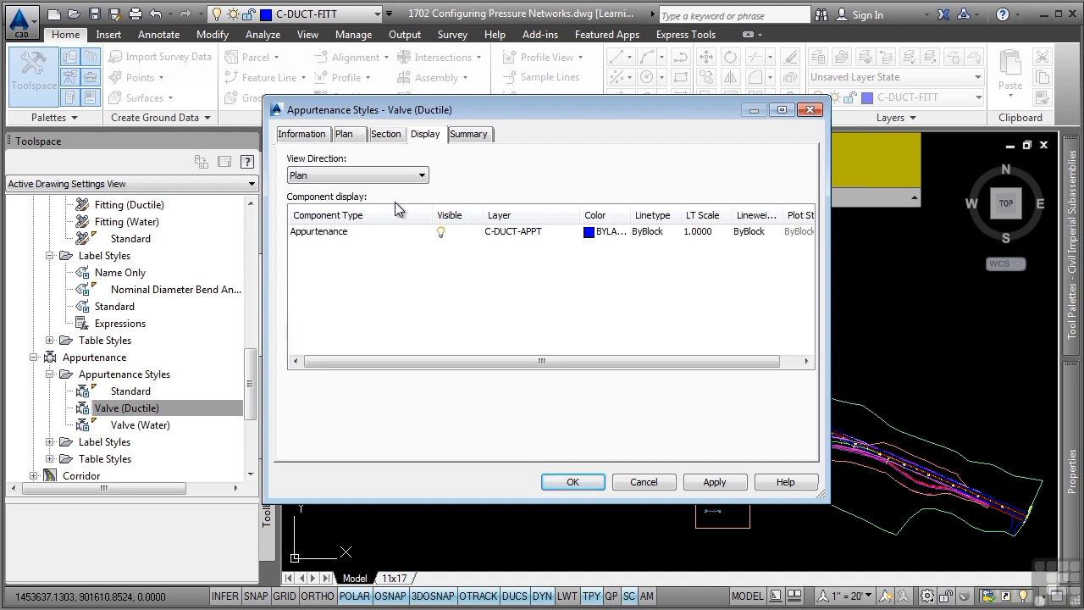
{"action": "left_click", "coordinate": [411, 176]}
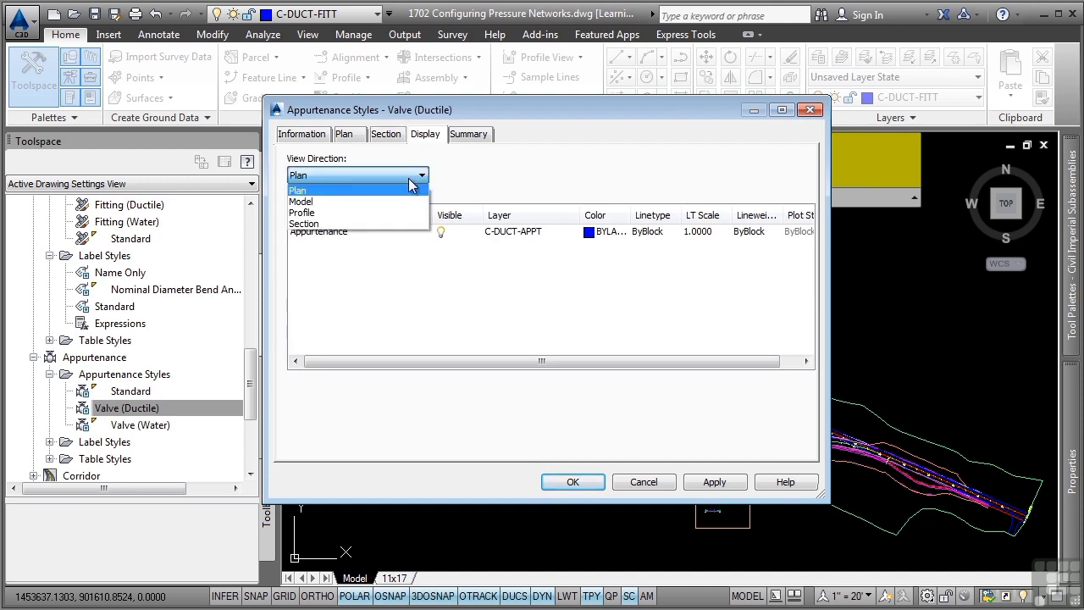
{"action": "left_click", "coordinate": [508, 177]}
{"action": "left_click", "coordinate": [652, 481]}
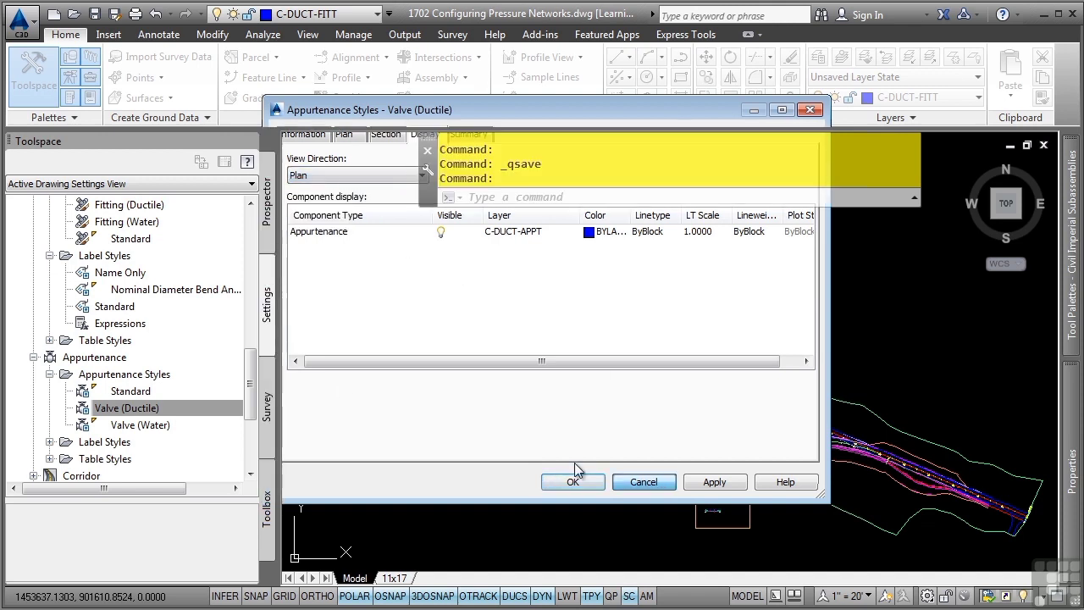
{"action": "left_click", "coordinate": [34, 357]}
Collapse the Fitting and Pressure Pipe branches and show the Pressure Network Parts Lists.
{"action": "scroll", "coordinate": [55, 256], "scroll_direction": "up", "scroll_amount": 1}
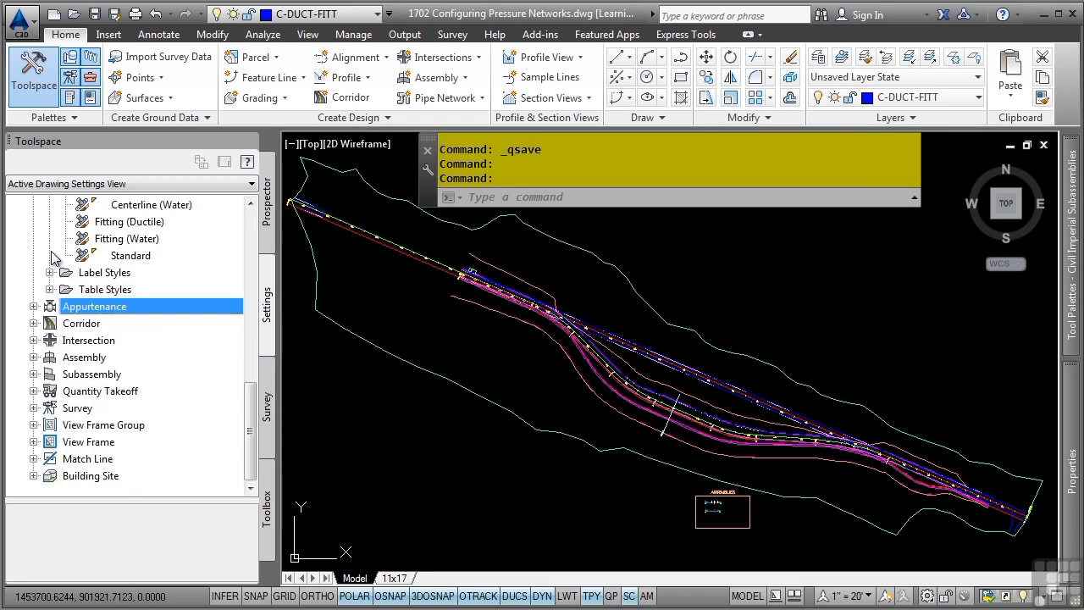
{"action": "scroll", "coordinate": [51, 257], "scroll_direction": "up", "scroll_amount": 2}
{"action": "left_click", "coordinate": [49, 266]}
{"action": "left_click", "coordinate": [34, 248]}
{"action": "scroll", "coordinate": [51, 271], "scroll_direction": "up", "scroll_amount": 1}
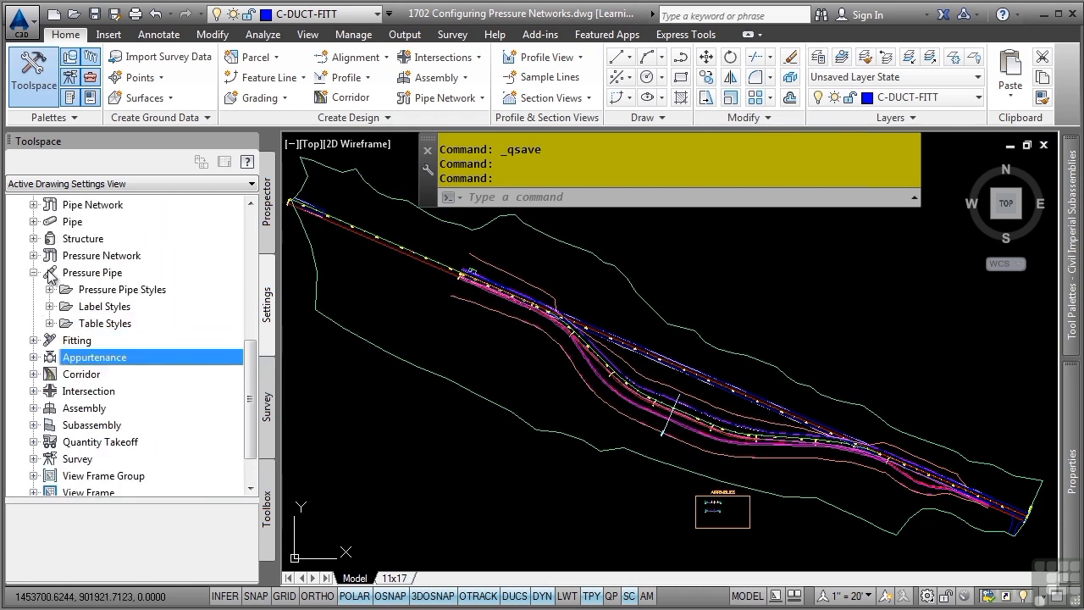
{"action": "left_click", "coordinate": [33, 272]}
{"action": "left_click", "coordinate": [34, 255]}
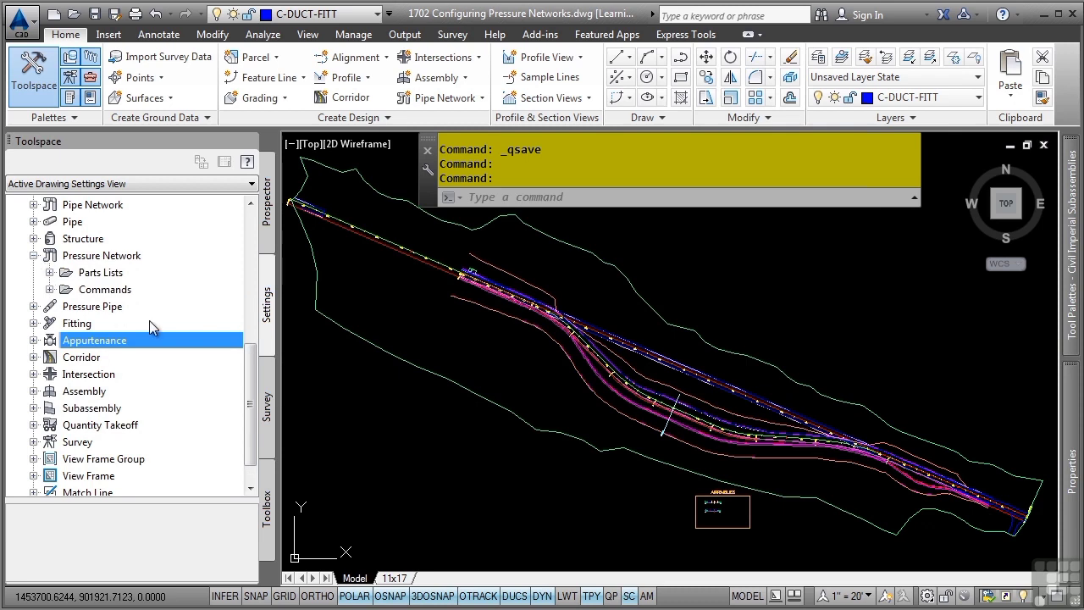
{"action": "left_click", "coordinate": [49, 273]}
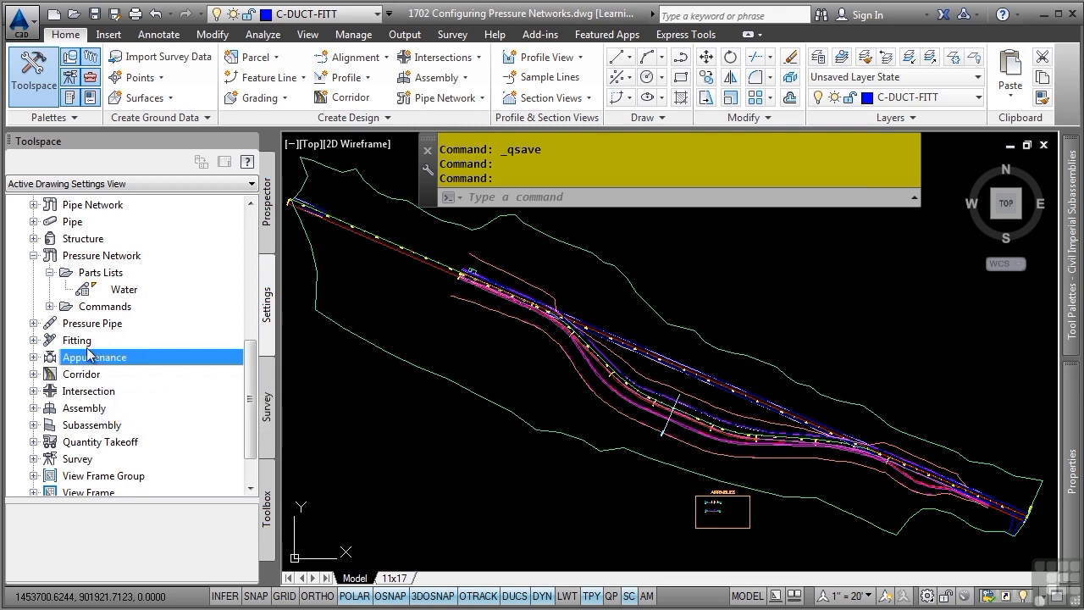
Create a new pressure network parts list named 'Ductile Iron'.
{"action": "right_click", "coordinate": [100, 272]}
{"action": "left_click", "coordinate": [123, 280]}
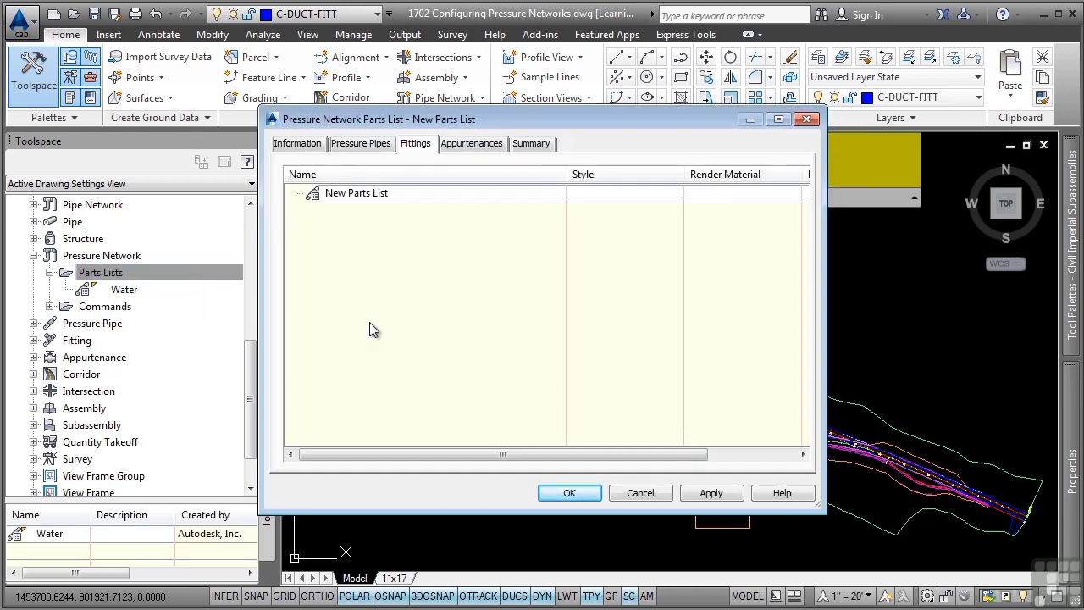
{"action": "left_click", "coordinate": [310, 146]}
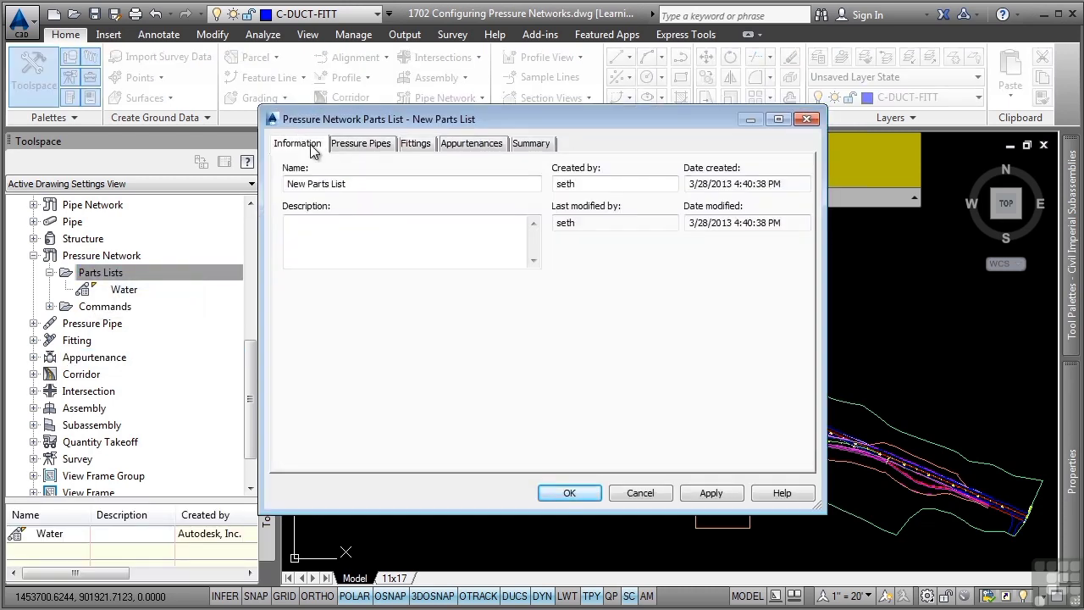
{"action": "triple_click", "coordinate": [385, 184]}
{"action": "type", "text": "Ductile I"}
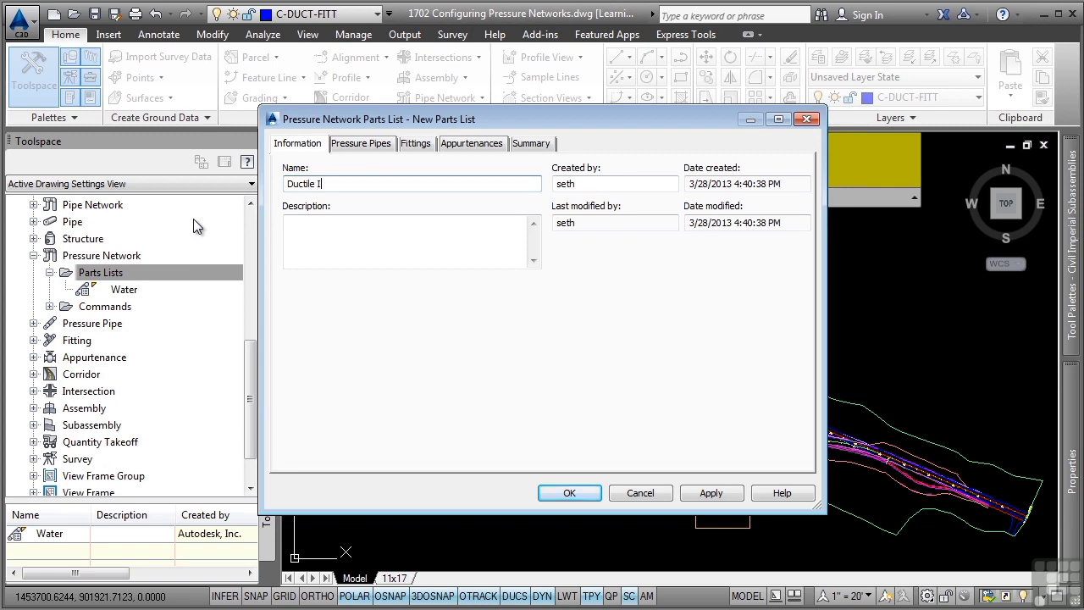
{"action": "type", "text": "ron"}
{"action": "left_click", "coordinate": [358, 146]}
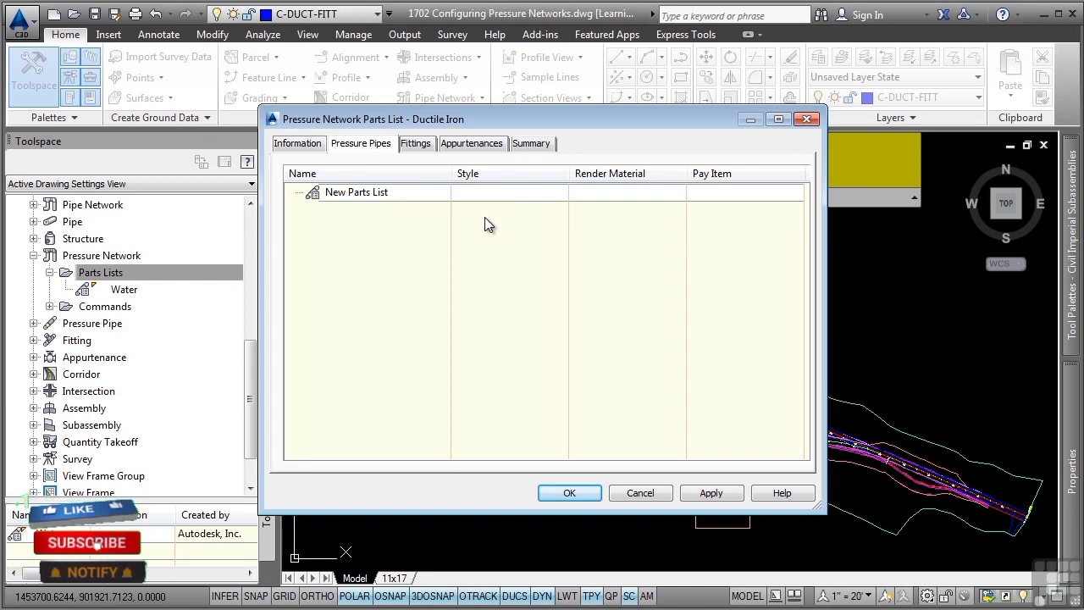
Add ductile iron as a pipe material to the parts list.
{"action": "right_click", "coordinate": [356, 196]}
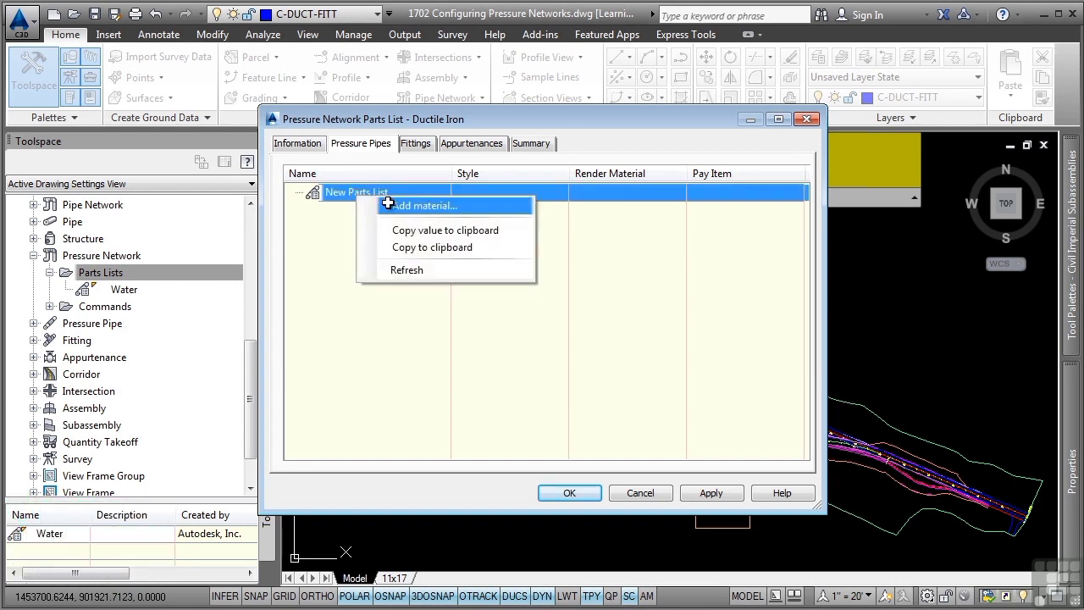
{"action": "left_click", "coordinate": [372, 205]}
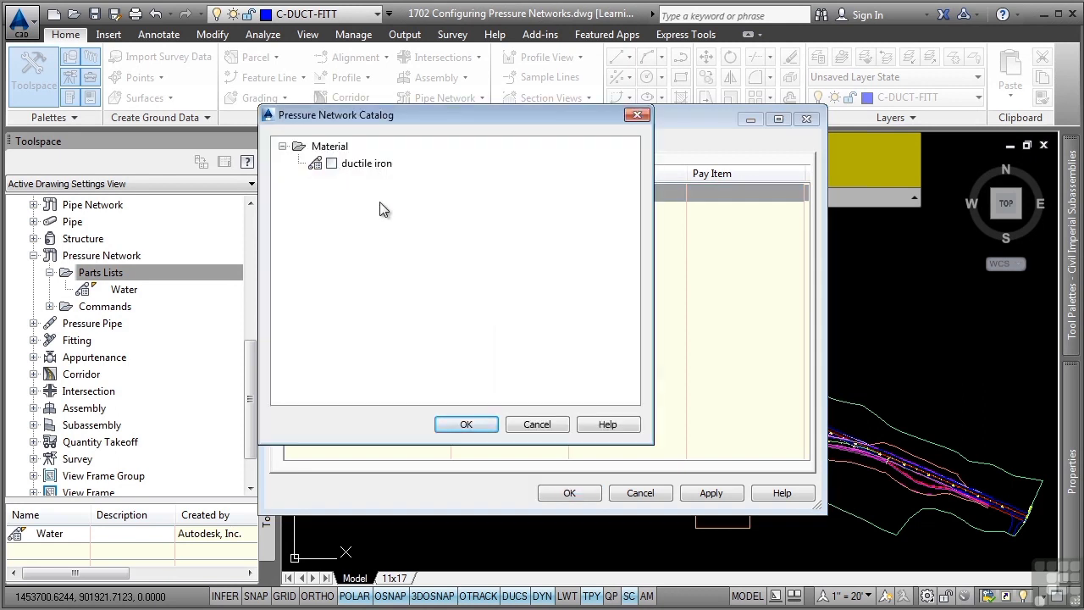
{"action": "left_click", "coordinate": [331, 164]}
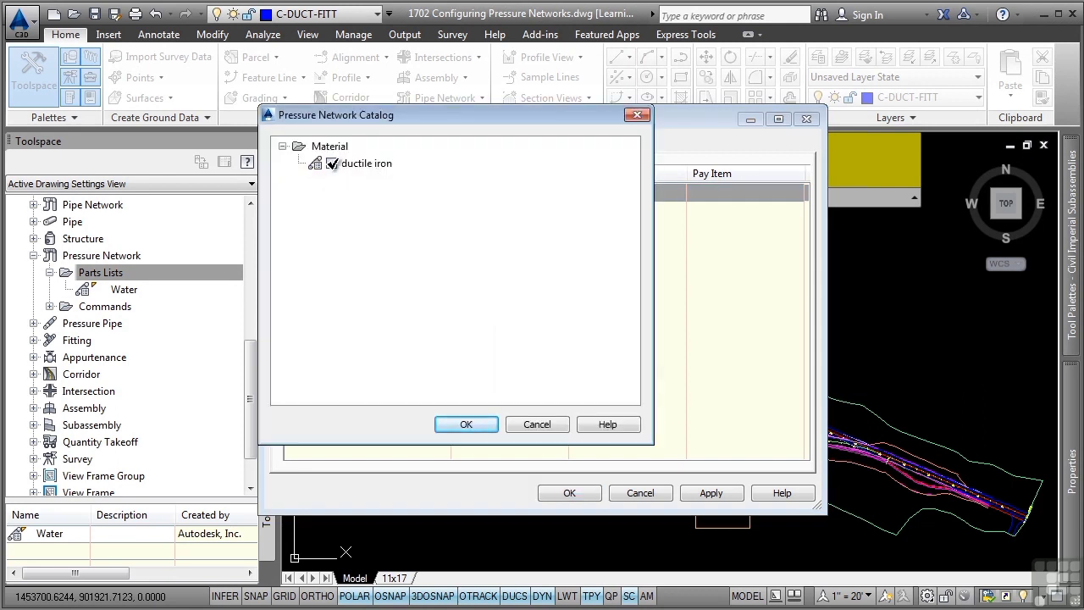
{"action": "left_click", "coordinate": [466, 424]}
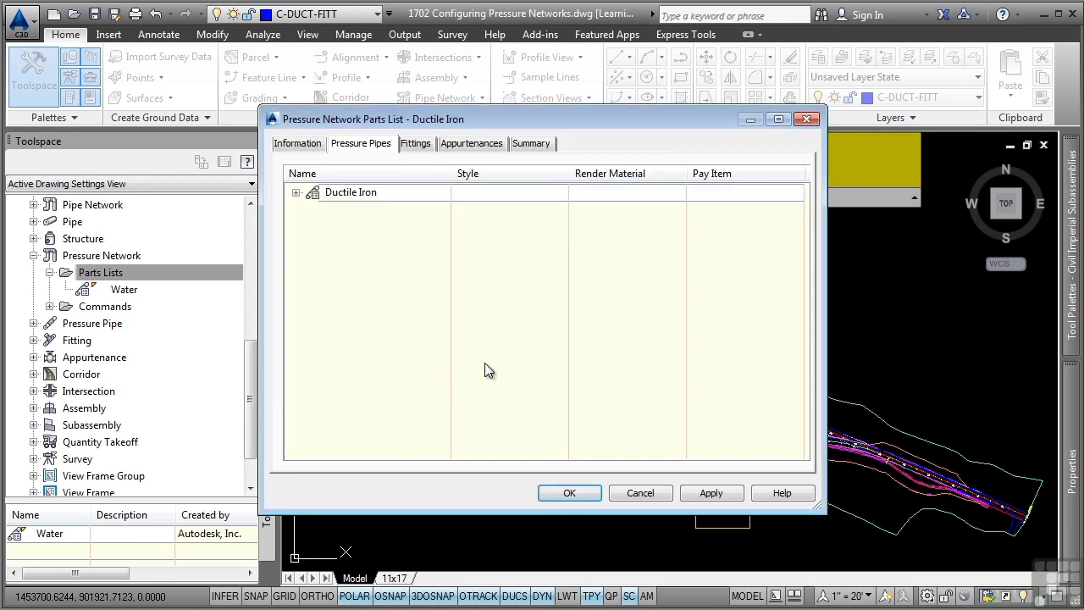
Add all available nominal diameters (4 to 48 in) to the ductile iron material.
{"action": "left_click", "coordinate": [296, 193]}
{"action": "left_click", "coordinate": [378, 213]}
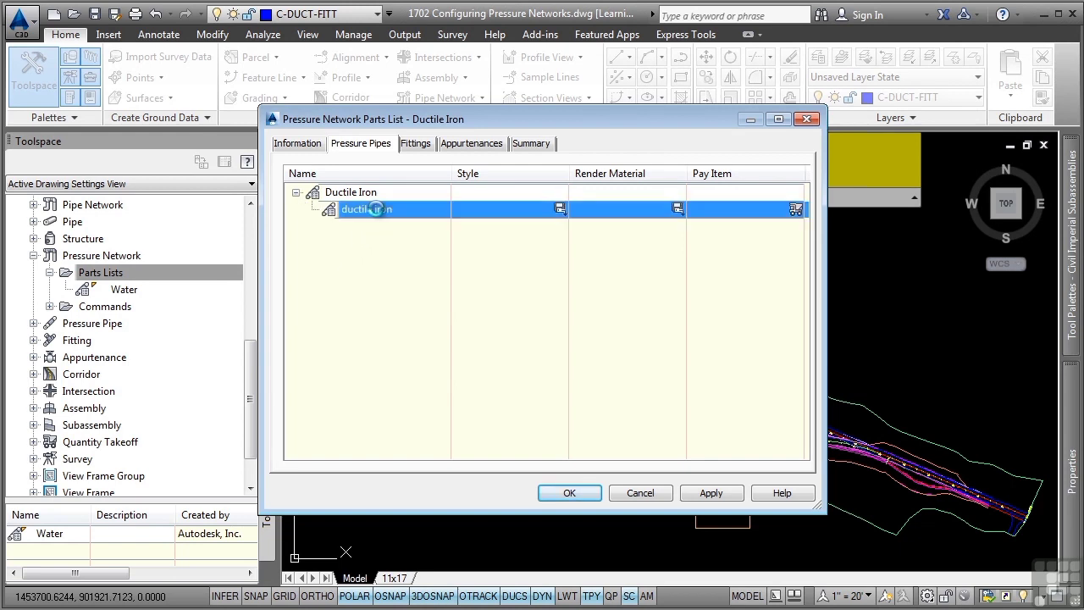
{"action": "right_click", "coordinate": [378, 212]}
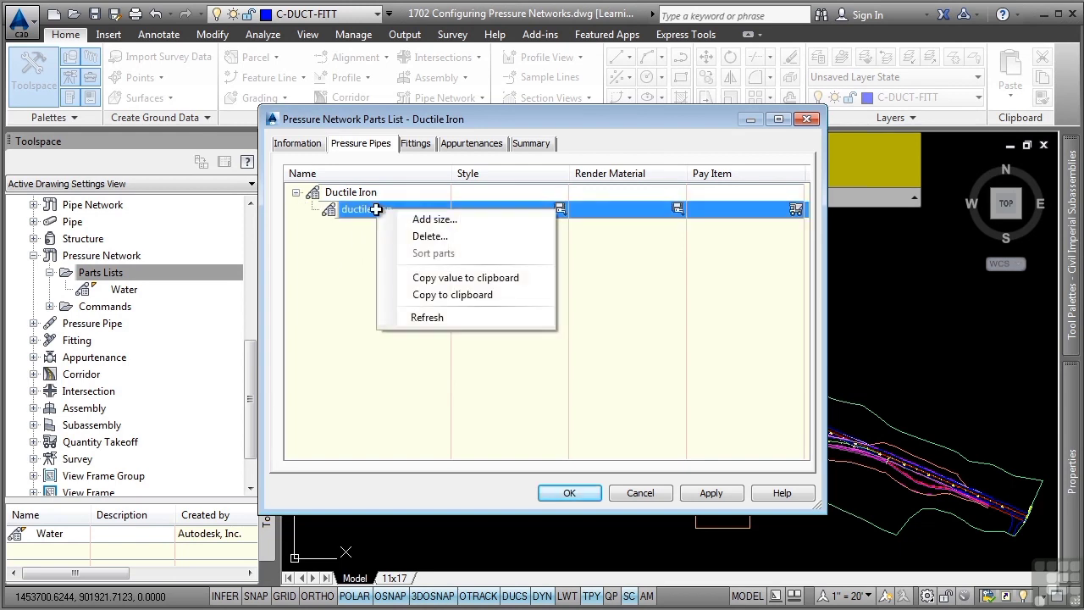
{"action": "left_click", "coordinate": [437, 219]}
{"action": "left_click", "coordinate": [483, 244]}
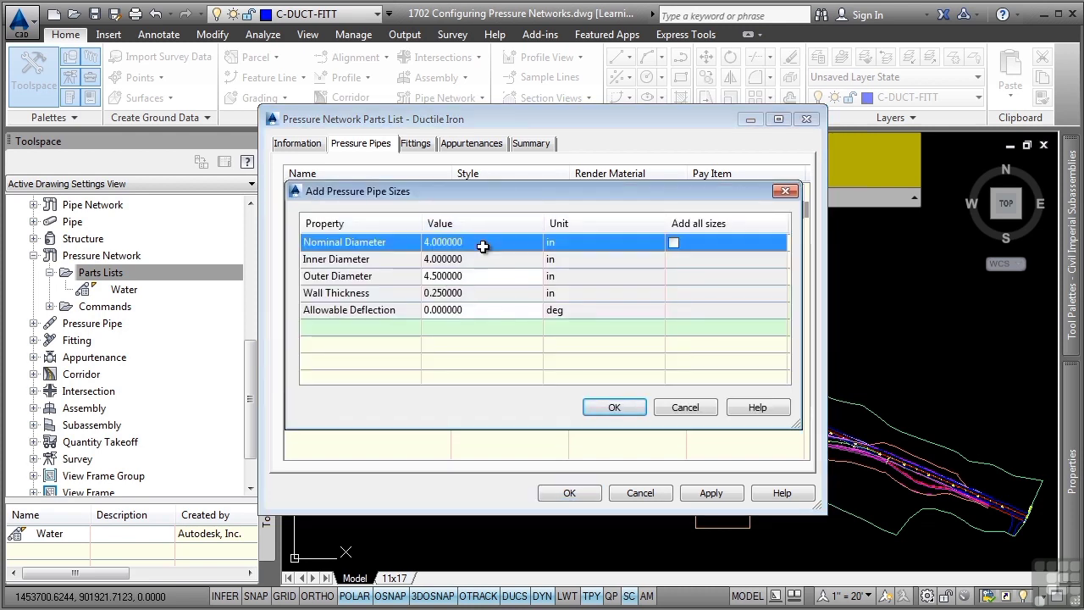
{"action": "left_click", "coordinate": [536, 245]}
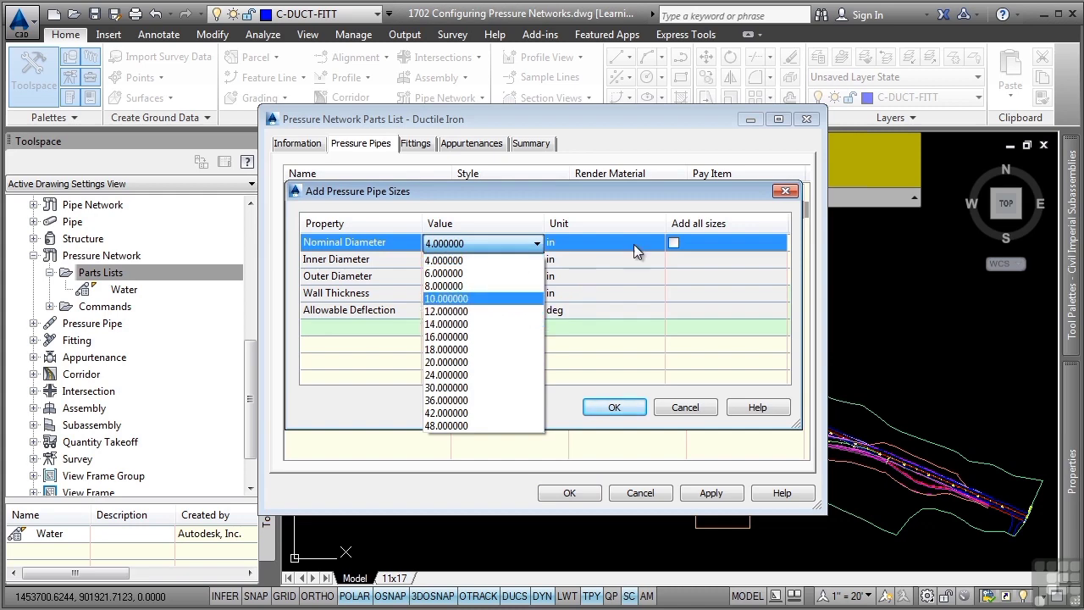
{"action": "left_click", "coordinate": [675, 244]}
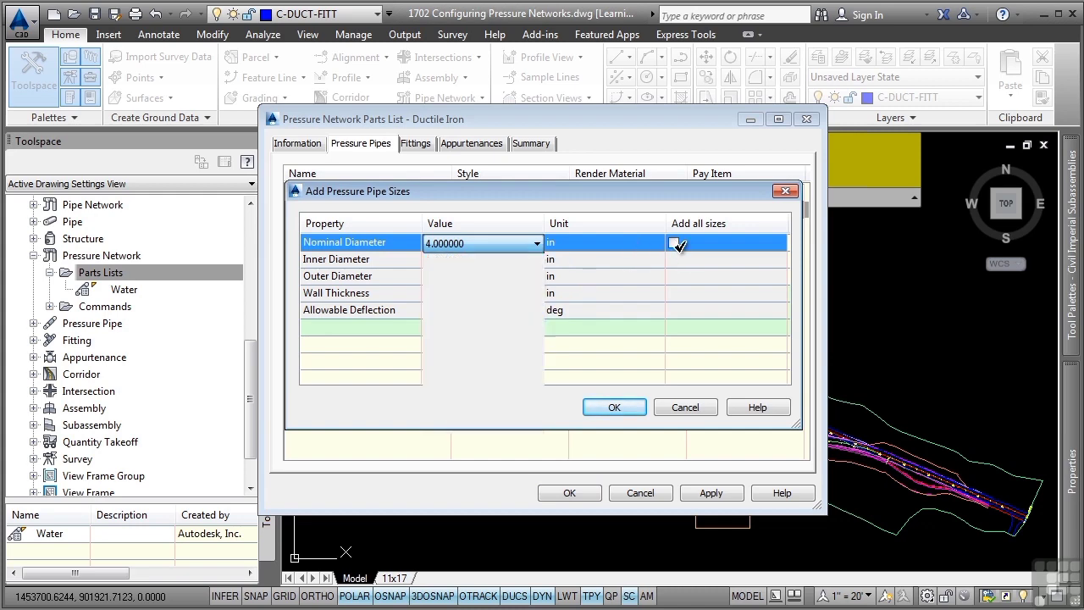
{"action": "left_click", "coordinate": [625, 408]}
{"action": "left_click", "coordinate": [311, 209]}
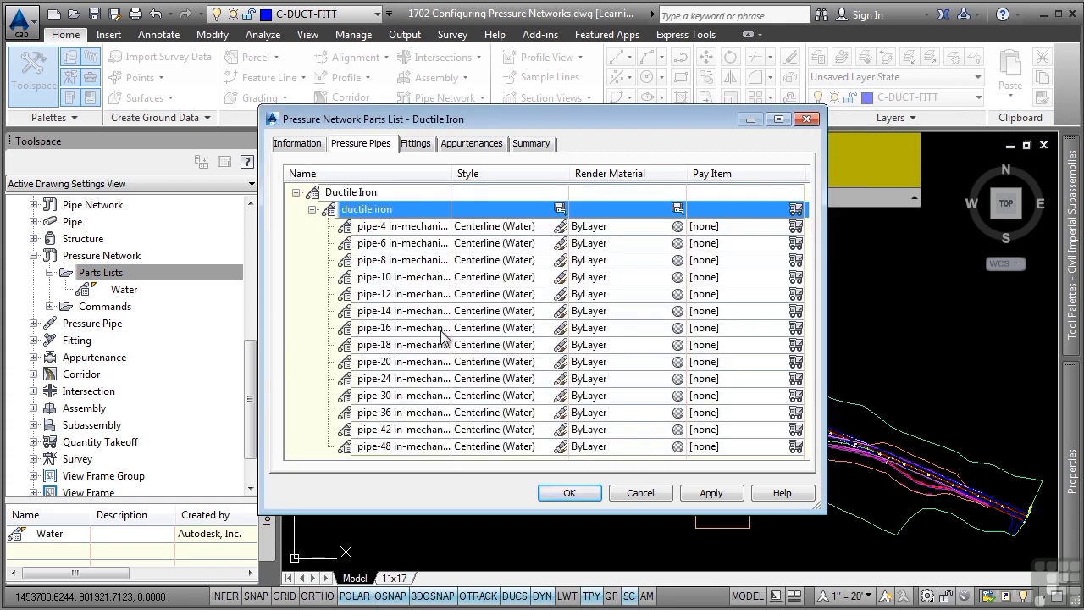
Delete the pipe-14 through pipe-48 sizes, keeping only 4–12 inch pipes.
{"action": "left_click", "coordinate": [383, 228]}
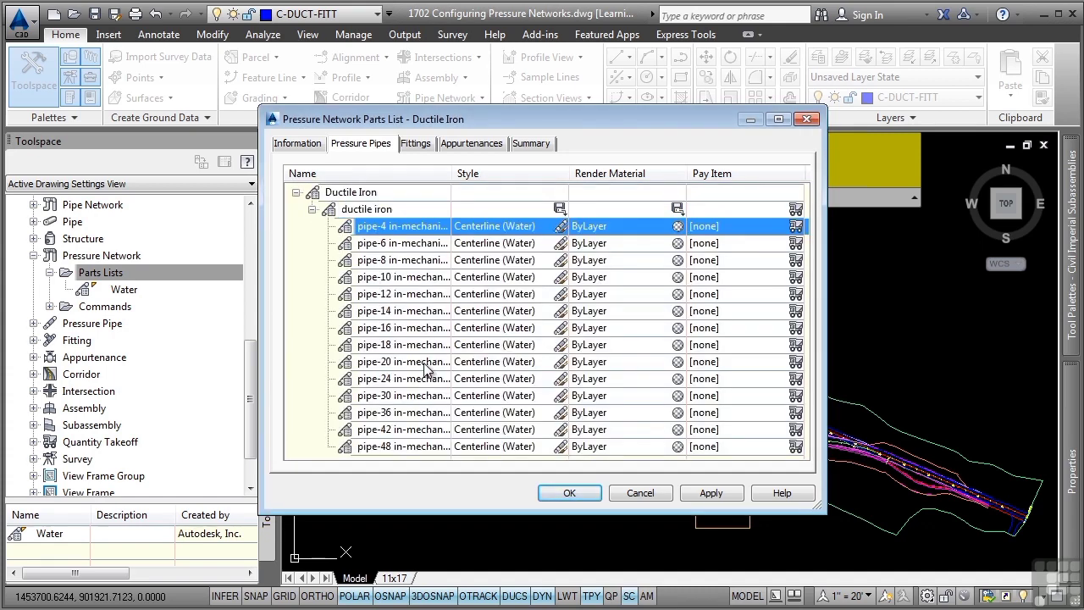
{"action": "left_click", "coordinate": [428, 366]}
{"action": "left_click", "coordinate": [395, 310]}
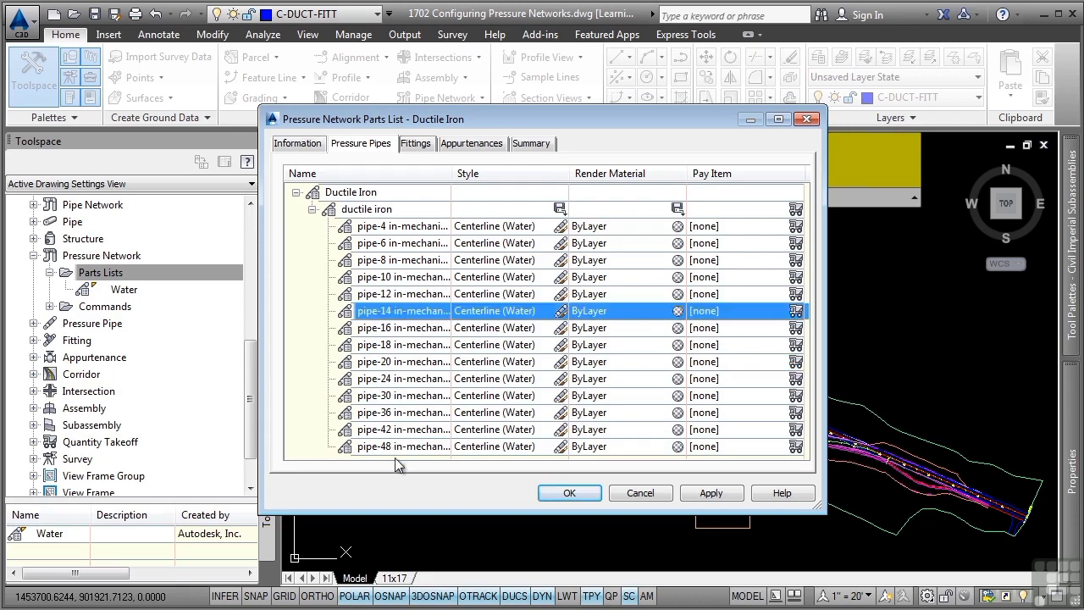
{"action": "left_click", "coordinate": [405, 449], "text": "shift"}
{"action": "right_click", "coordinate": [426, 384]}
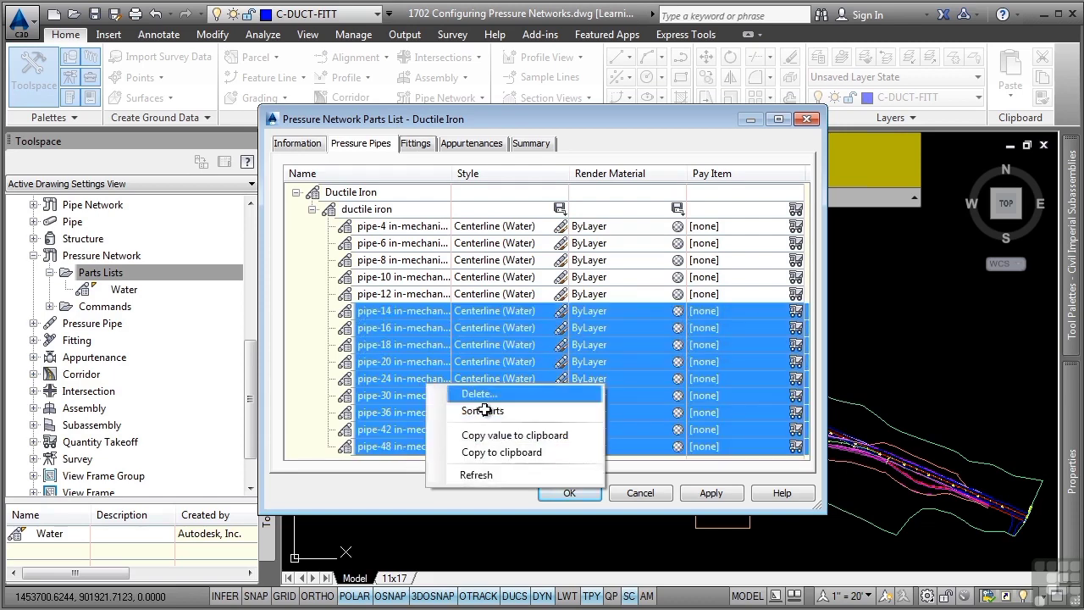
{"action": "left_click", "coordinate": [496, 395]}
Rename the pipe-4 size to 4" DUCTILE.
{"action": "left_click", "coordinate": [429, 228]}
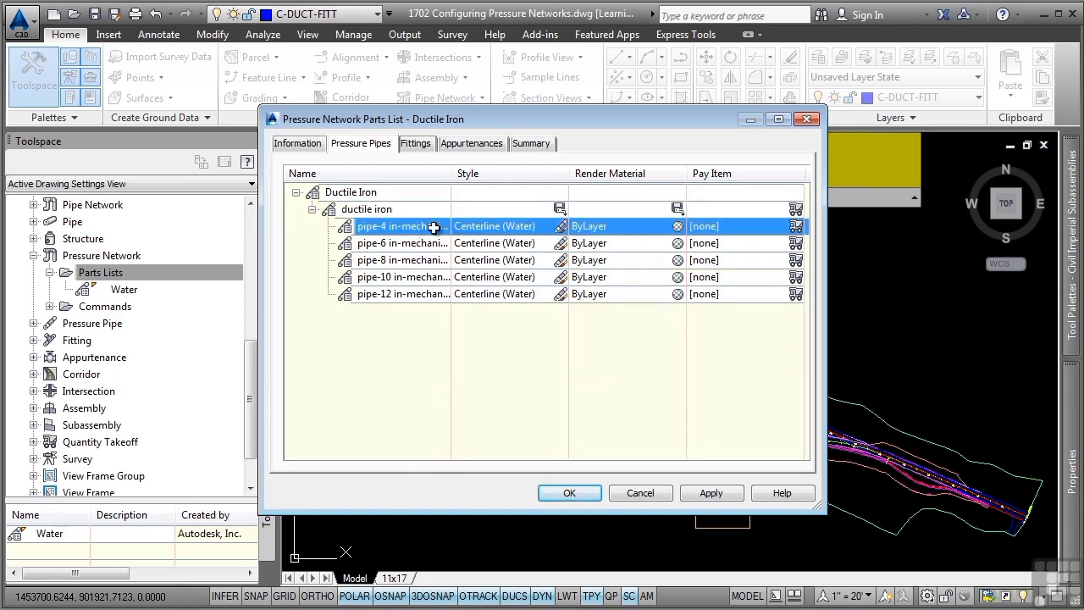
{"action": "left_click", "coordinate": [429, 229]}
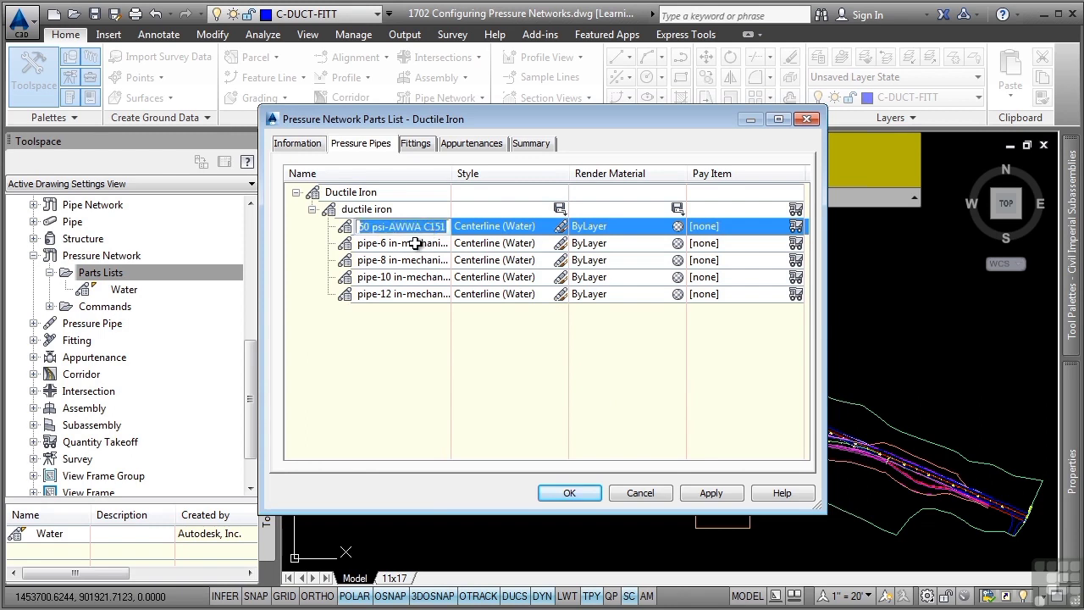
{"action": "key", "text": "Home"}
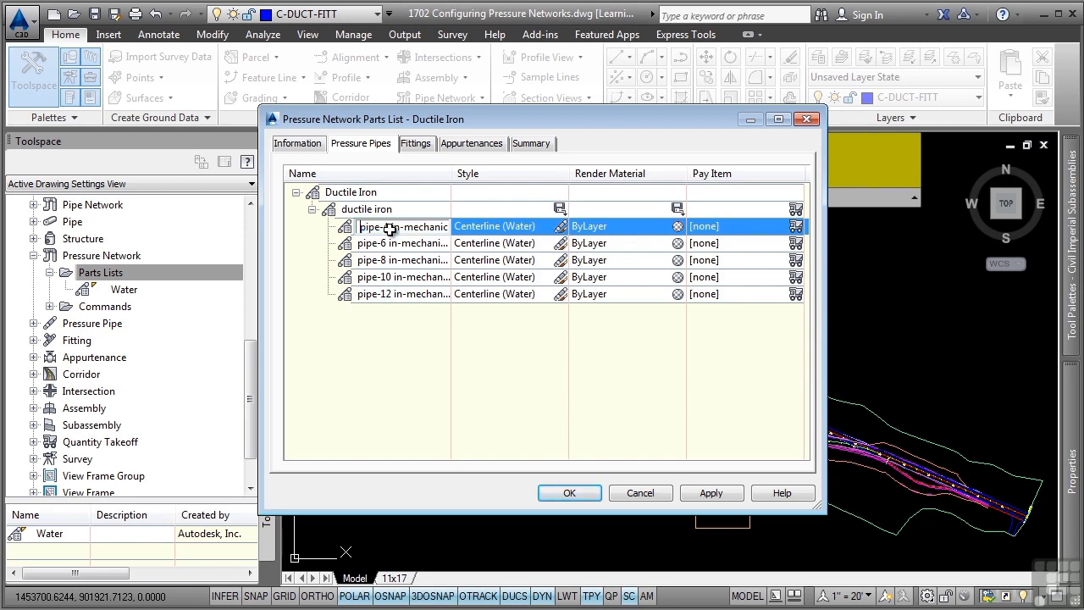
{"action": "key", "text": "shift+End"}
{"action": "type", "text": "4"}
{"action": "left_click", "coordinate": [378, 292]}
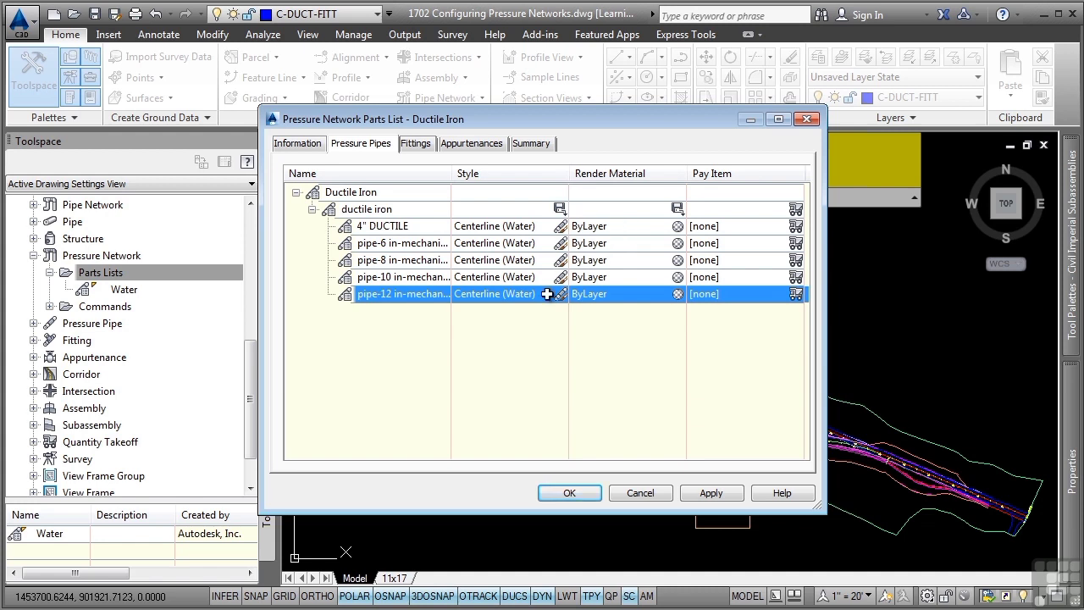
Set all ductile iron pipes to the Double Line (Ductile) style.
{"action": "left_click", "coordinate": [559, 210]}
{"action": "left_click", "coordinate": [545, 305]}
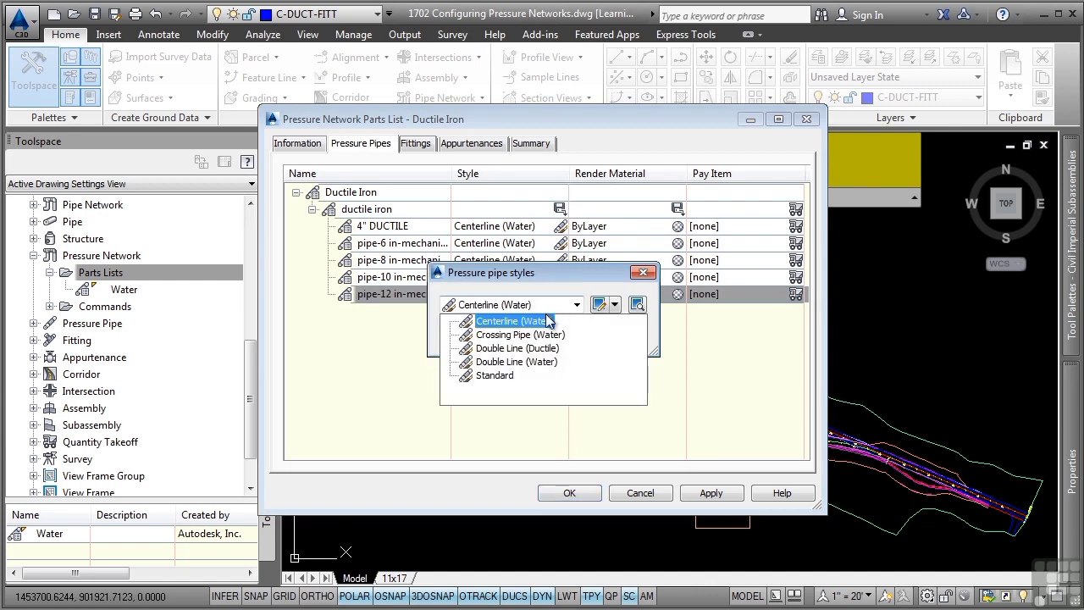
{"action": "left_click", "coordinate": [517, 348]}
{"action": "left_click", "coordinate": [477, 342]}
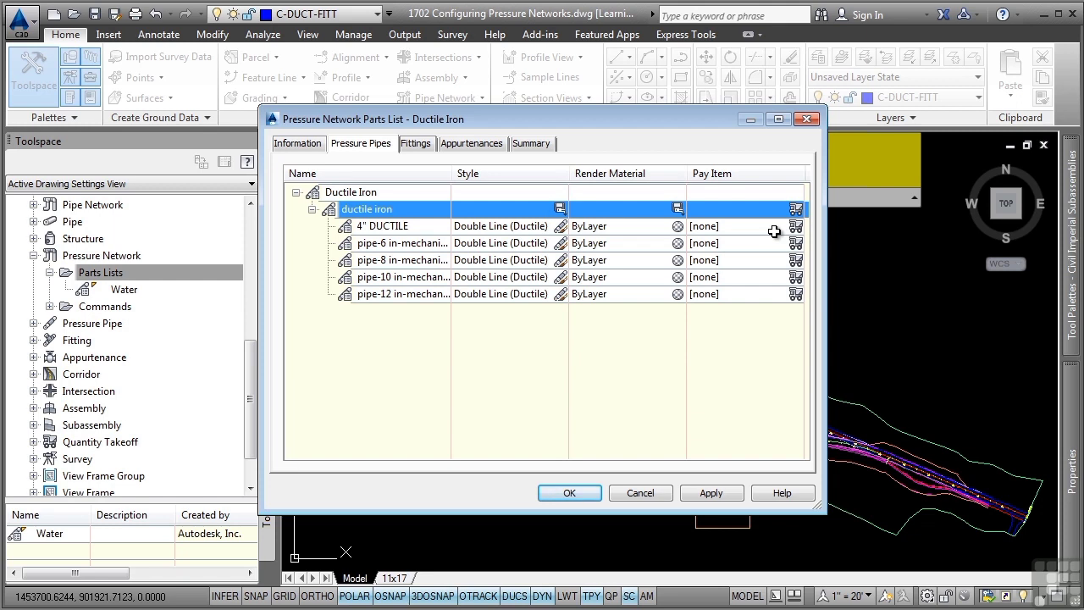
{"action": "left_click", "coordinate": [423, 144]}
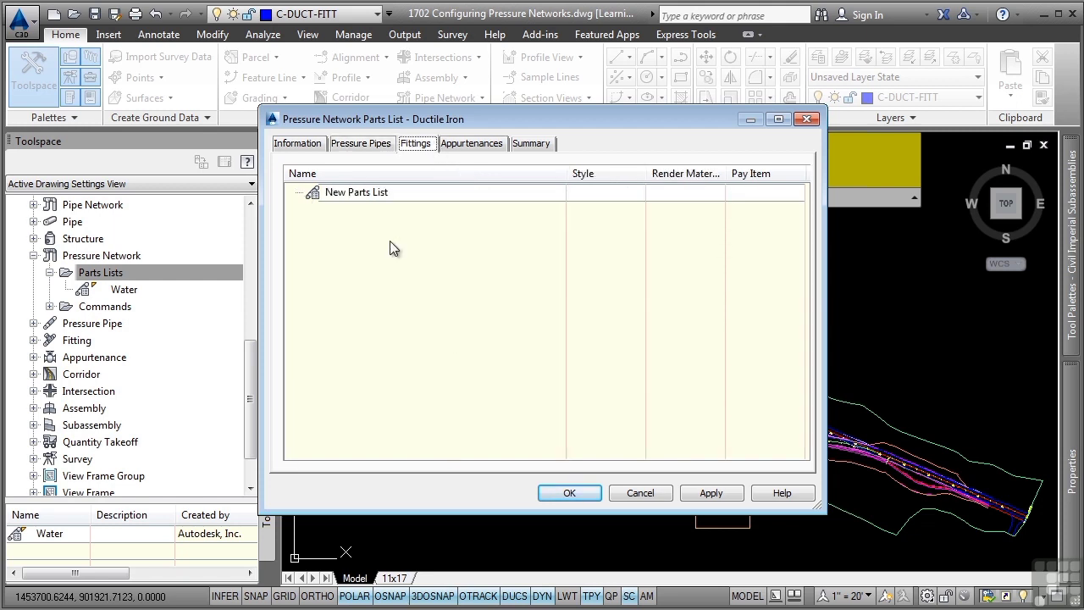
Add Cross, Elbow, Cap, Tee, Coupling, Plug and Reducer fitting types to the Ductile Iron list.
{"action": "right_click", "coordinate": [376, 198]}
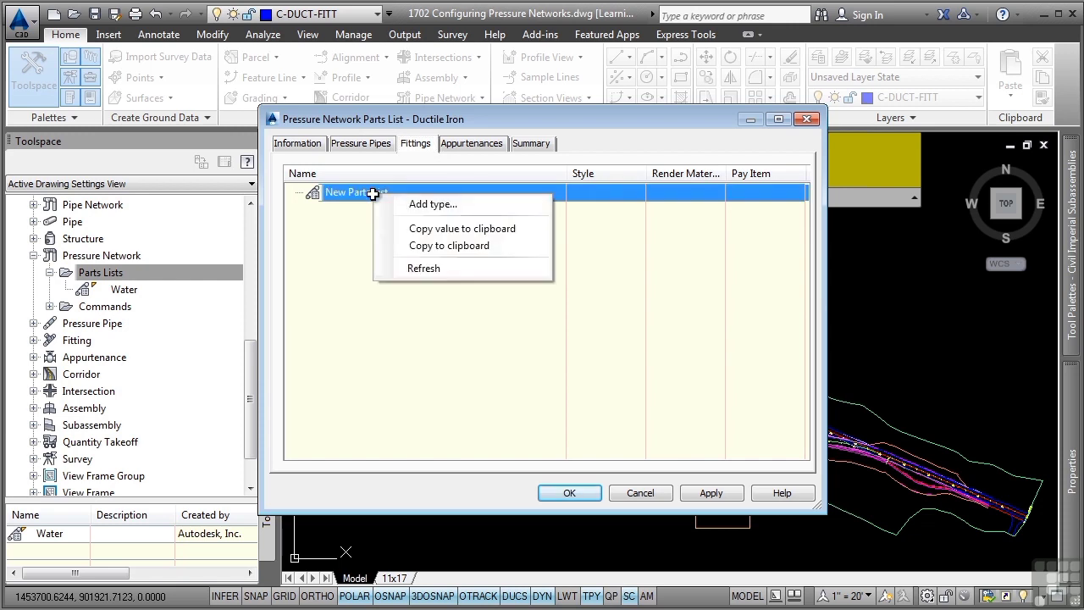
{"action": "left_click", "coordinate": [424, 204]}
{"action": "left_click", "coordinate": [368, 163]}
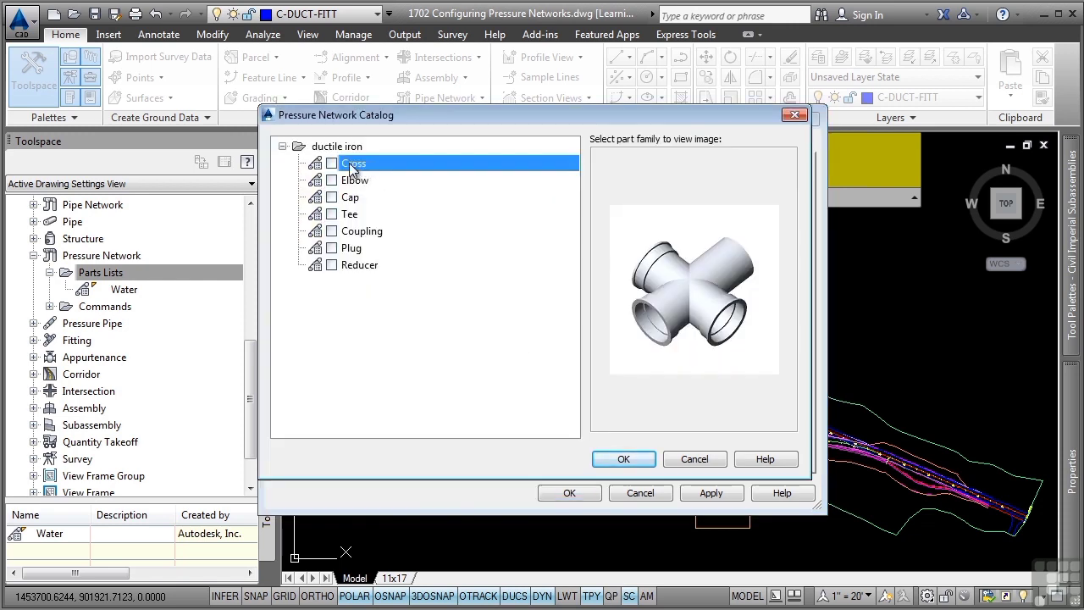
{"action": "left_click", "coordinate": [332, 180]}
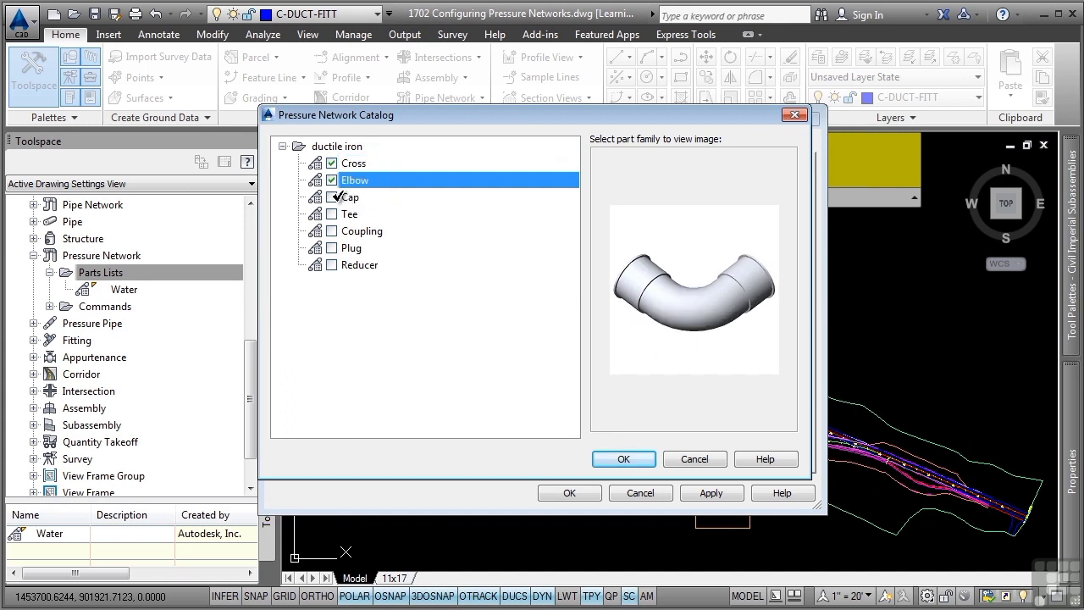
{"action": "left_click", "coordinate": [332, 198]}
{"action": "left_click", "coordinate": [332, 215]}
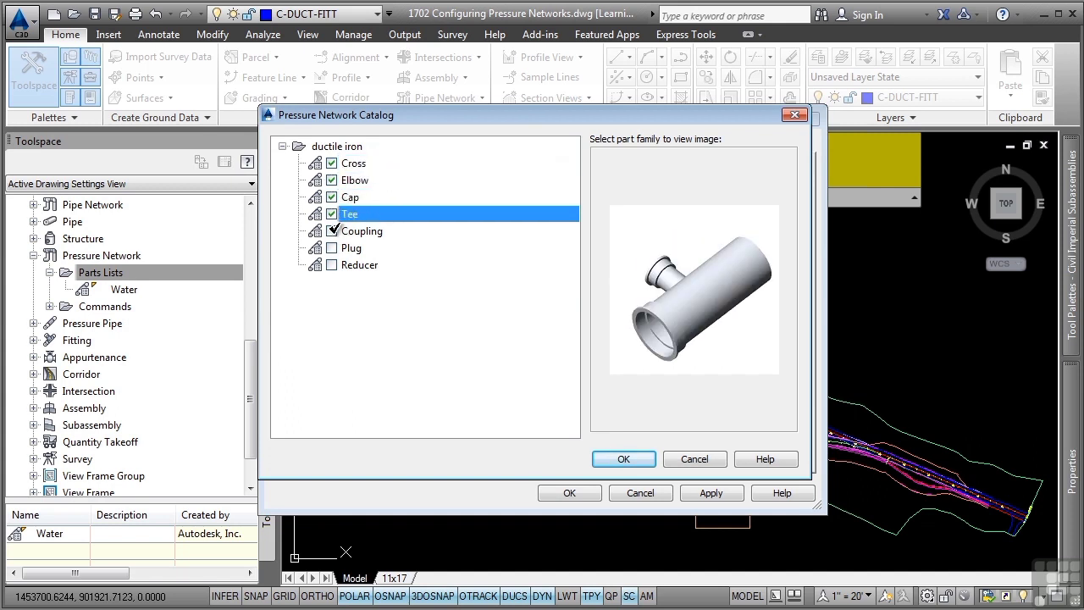
{"action": "left_click", "coordinate": [332, 231]}
{"action": "left_click", "coordinate": [333, 249]}
{"action": "left_click", "coordinate": [332, 265]}
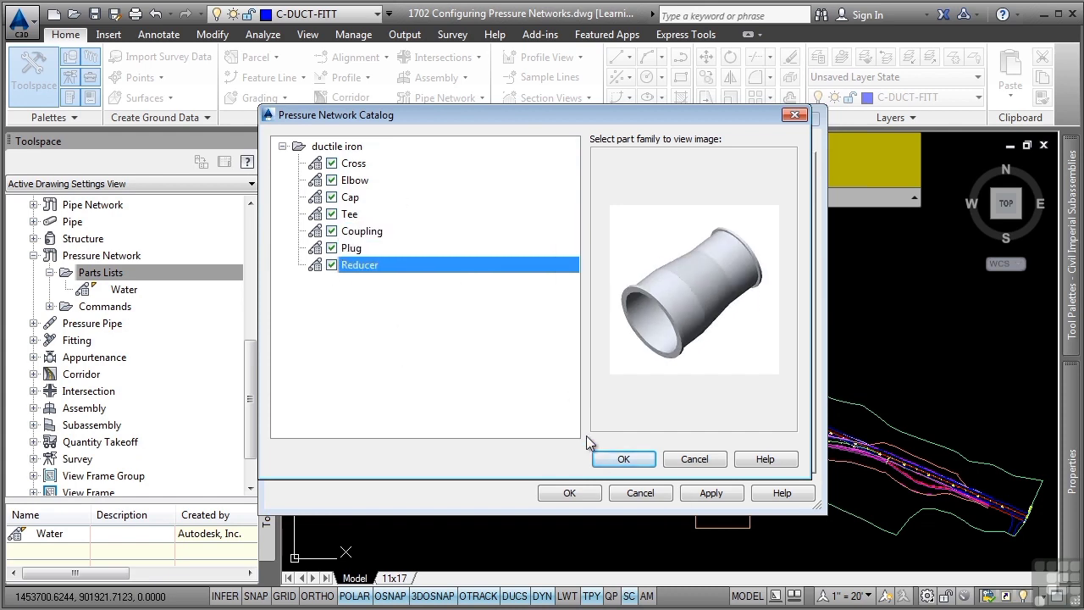
{"action": "left_click", "coordinate": [624, 459]}
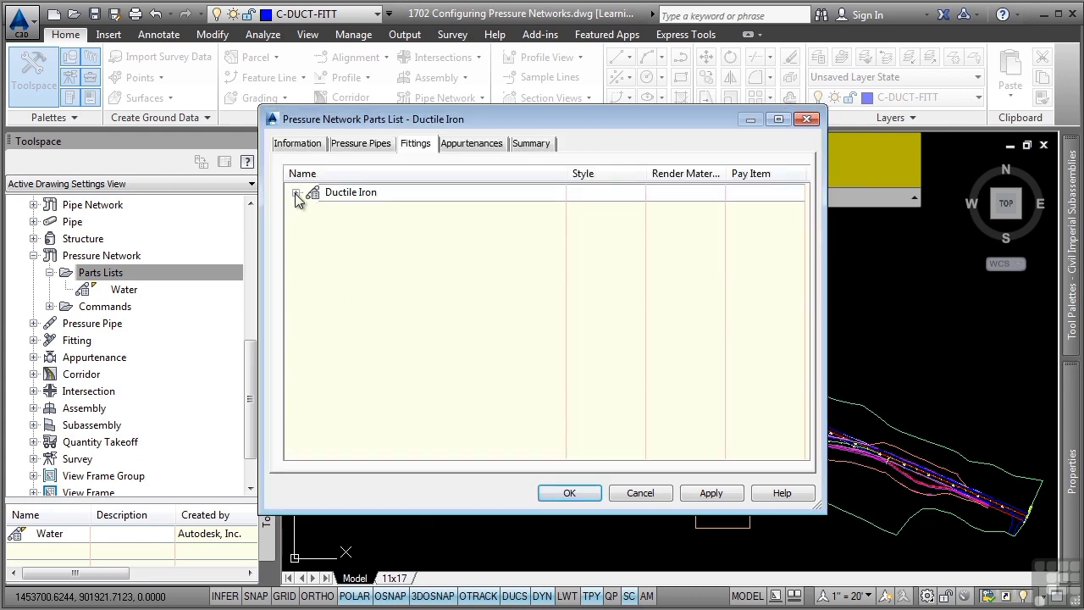
Add every available size to the ductile iron Cross fitting family.
{"action": "left_click", "coordinate": [295, 193]}
{"action": "left_click", "coordinate": [402, 211]}
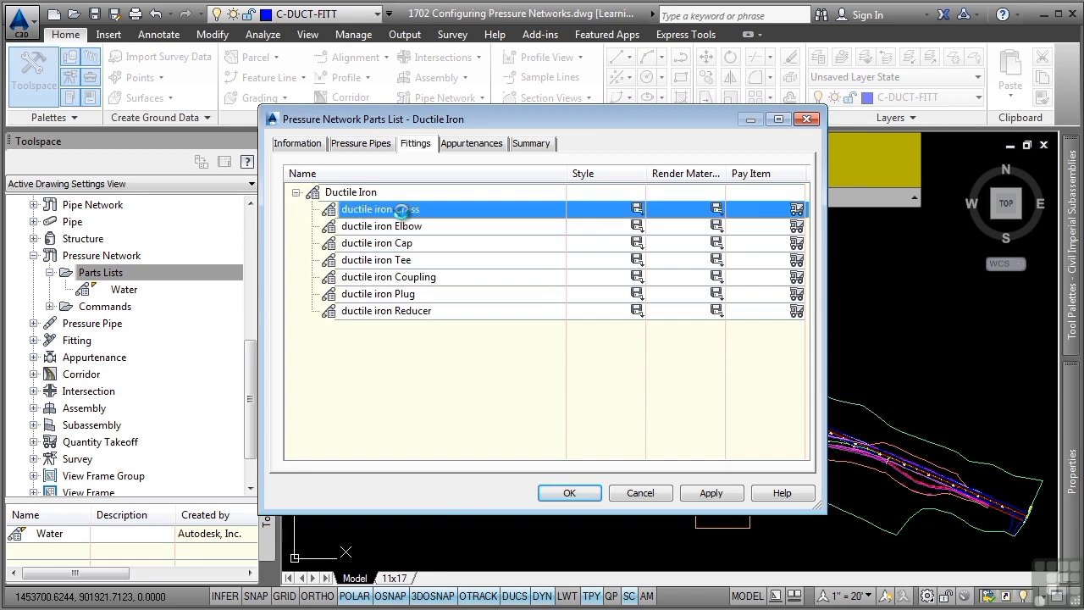
{"action": "right_click", "coordinate": [402, 210]}
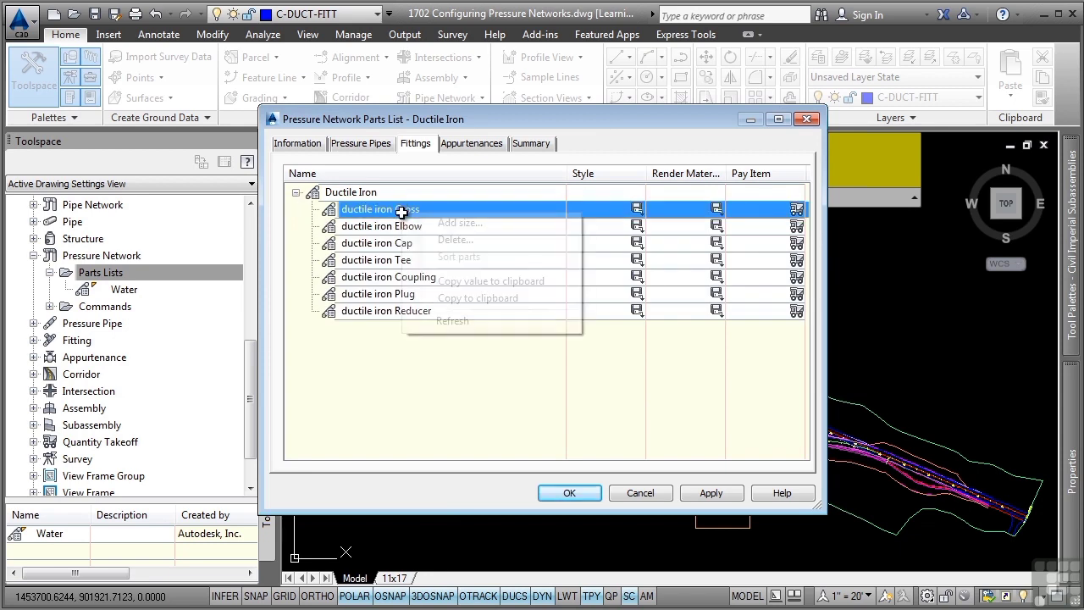
{"action": "left_click", "coordinate": [498, 224]}
{"action": "left_click", "coordinate": [675, 243]}
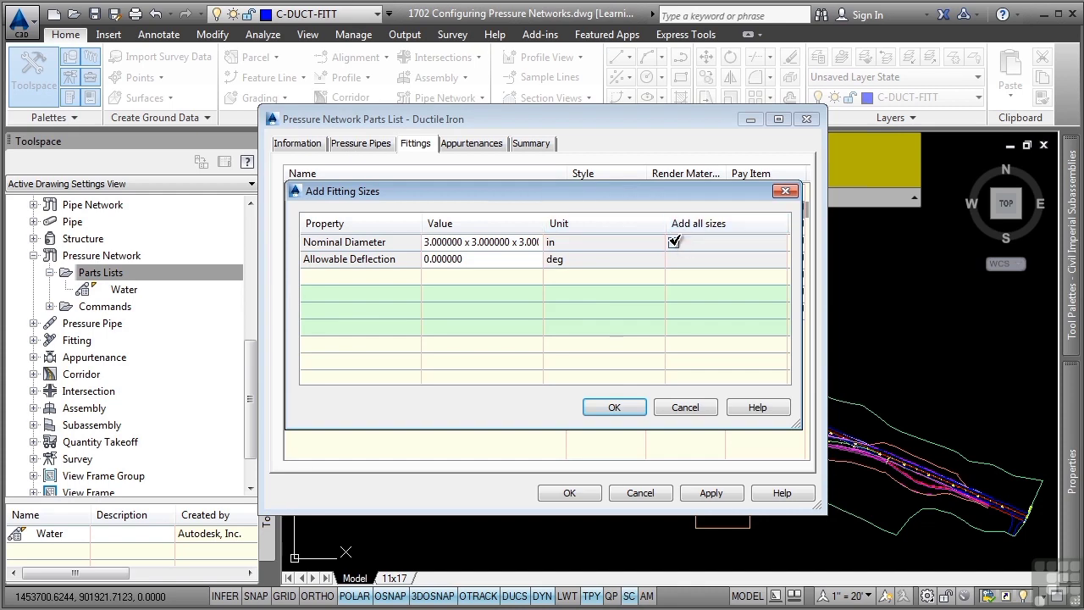
{"action": "left_click", "coordinate": [674, 242]}
{"action": "left_click", "coordinate": [509, 241]}
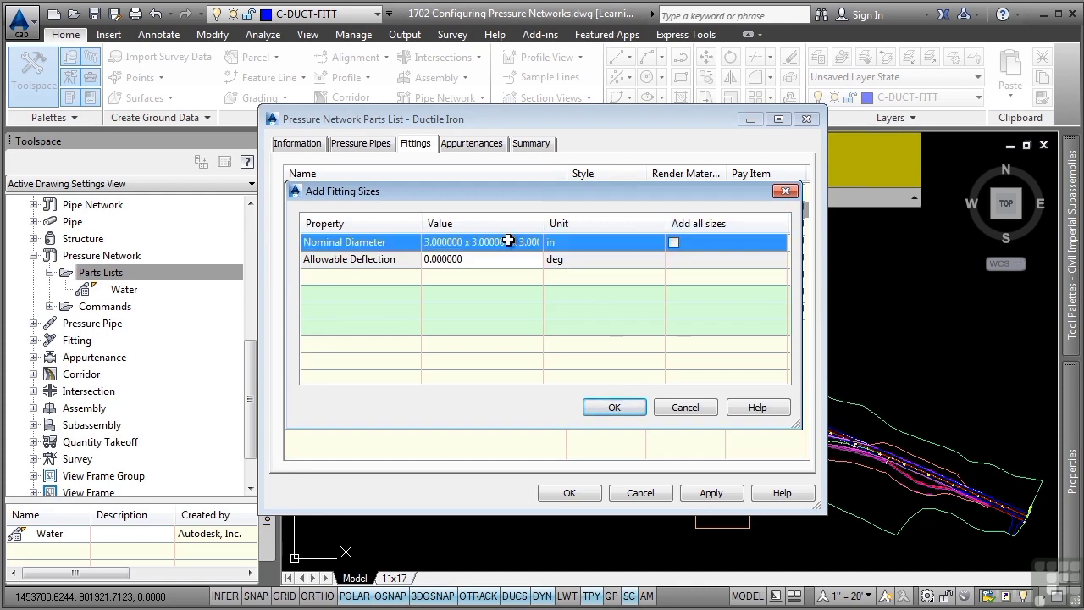
{"action": "left_click", "coordinate": [474, 244]}
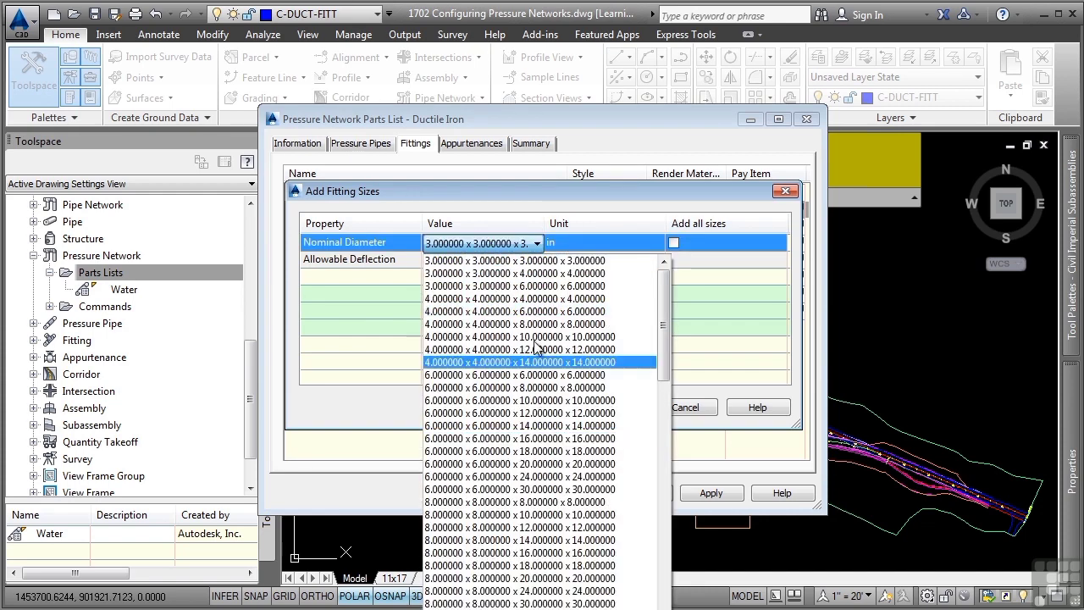
{"action": "left_click", "coordinate": [623, 195]}
{"action": "left_click", "coordinate": [673, 243]}
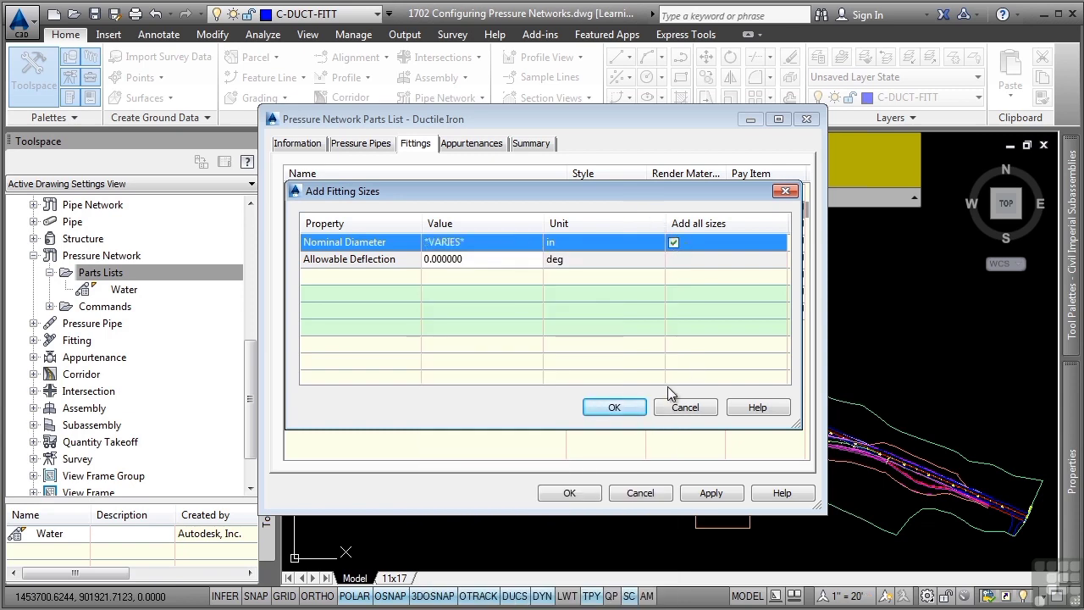
{"action": "left_click", "coordinate": [615, 408]}
Expand the Cross family to review its added sizes, then collapse it again.
{"action": "left_click", "coordinate": [313, 210]}
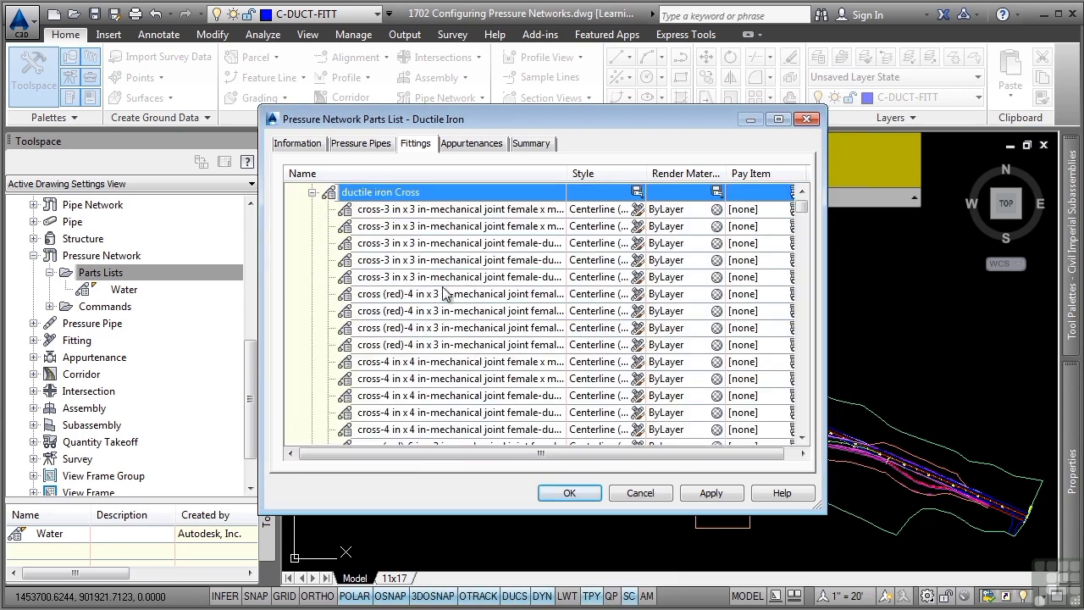
{"action": "scroll", "coordinate": [466, 339], "scroll_direction": "down", "scroll_amount": 5}
{"action": "scroll", "coordinate": [470, 345], "scroll_direction": "down", "scroll_amount": 6}
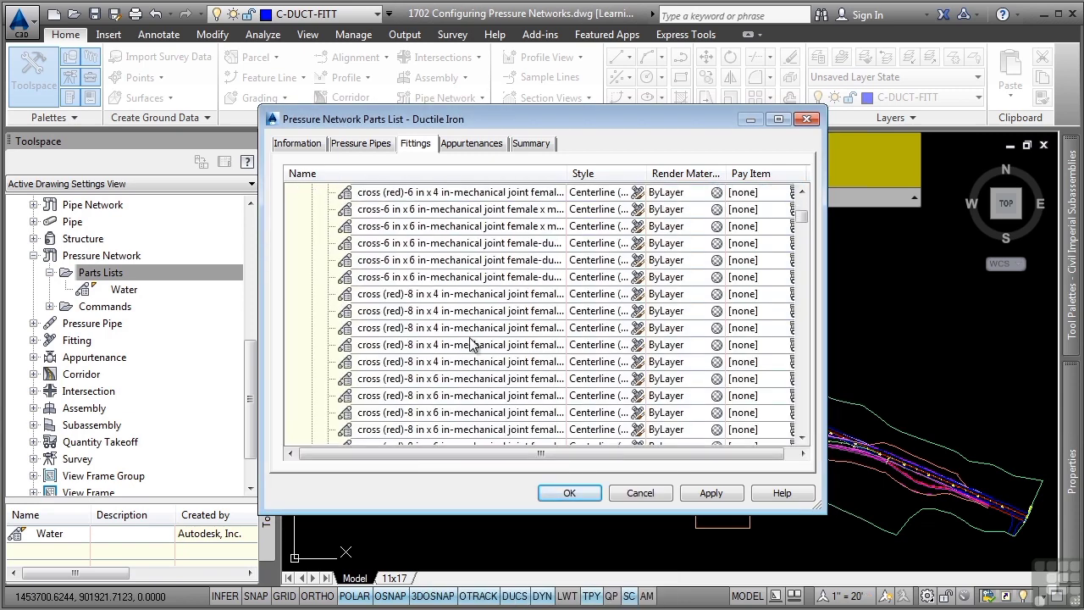
{"action": "left_click", "coordinate": [477, 339], "text": "shift"}
{"action": "right_click", "coordinate": [477, 339]}
{"action": "left_click", "coordinate": [462, 339]}
{"action": "scroll", "coordinate": [655, 331], "scroll_direction": "up", "scroll_amount": 12}
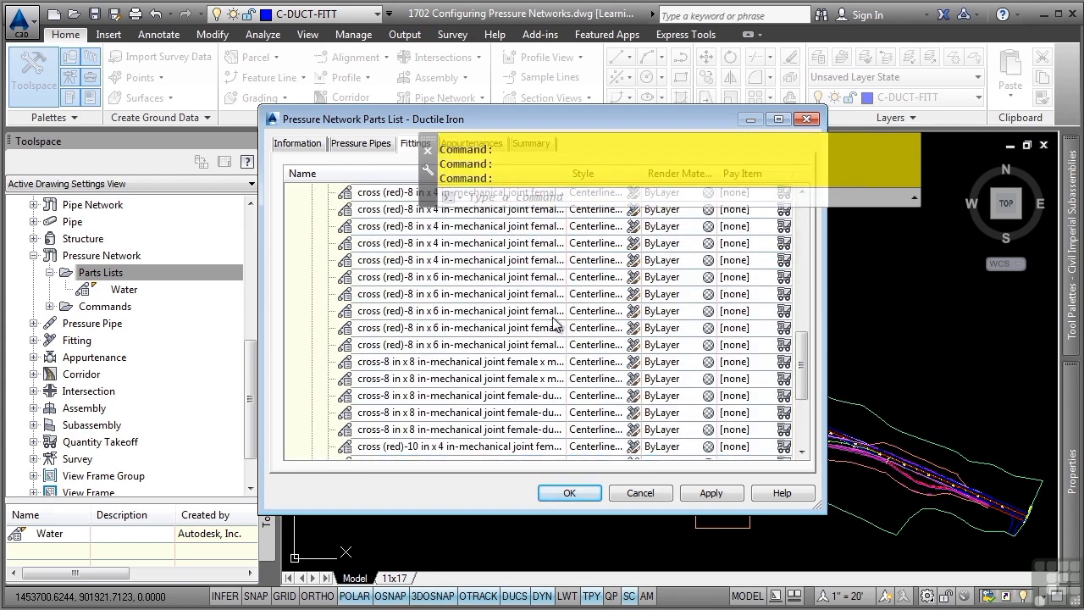
{"action": "left_click", "coordinate": [321, 211]}
{"action": "left_click", "coordinate": [314, 210]}
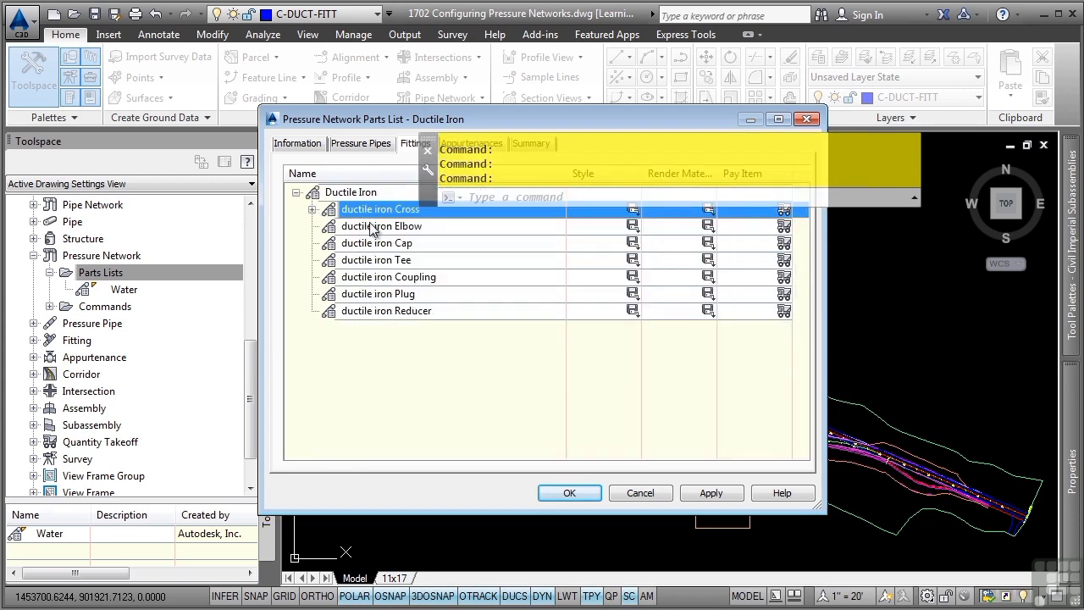
Add a size to the ductile iron Elbow fitting family.
{"action": "left_click", "coordinate": [367, 227]}
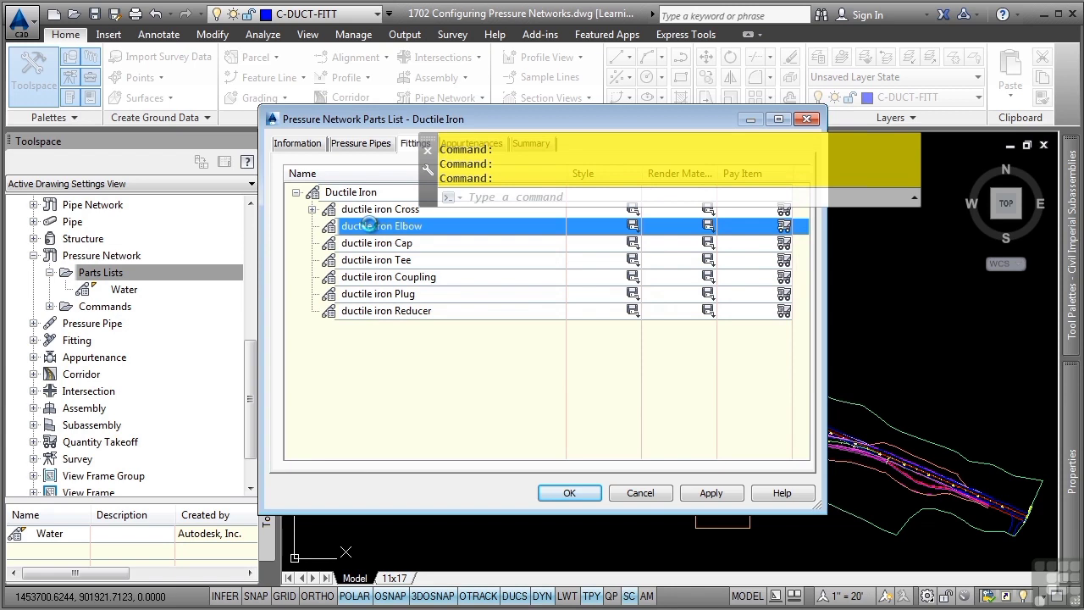
{"action": "right_click", "coordinate": [367, 227]}
{"action": "left_click", "coordinate": [429, 236]}
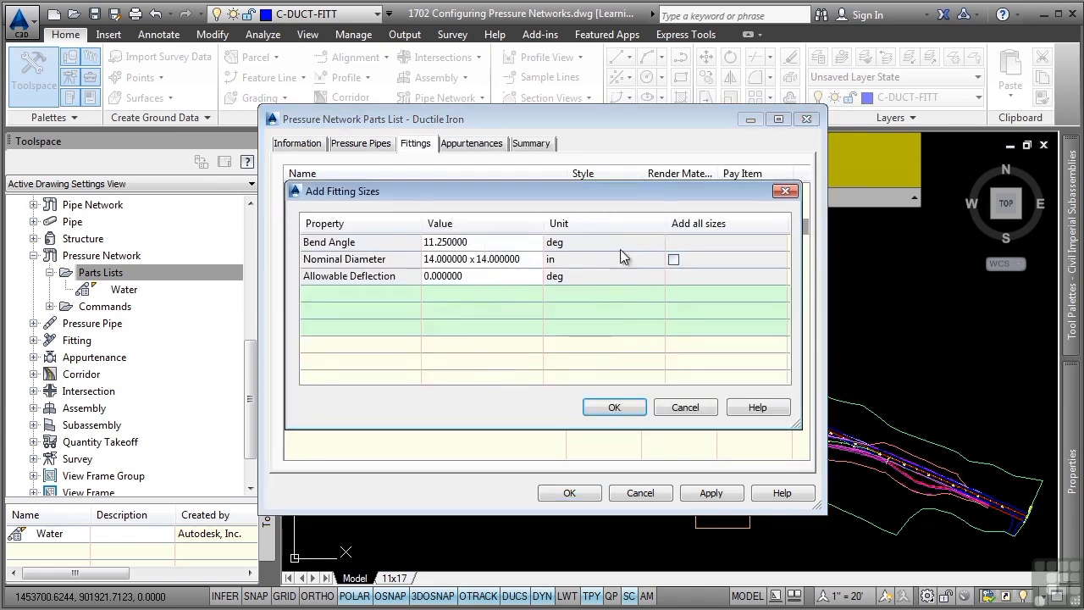
{"action": "left_click", "coordinate": [605, 406]}
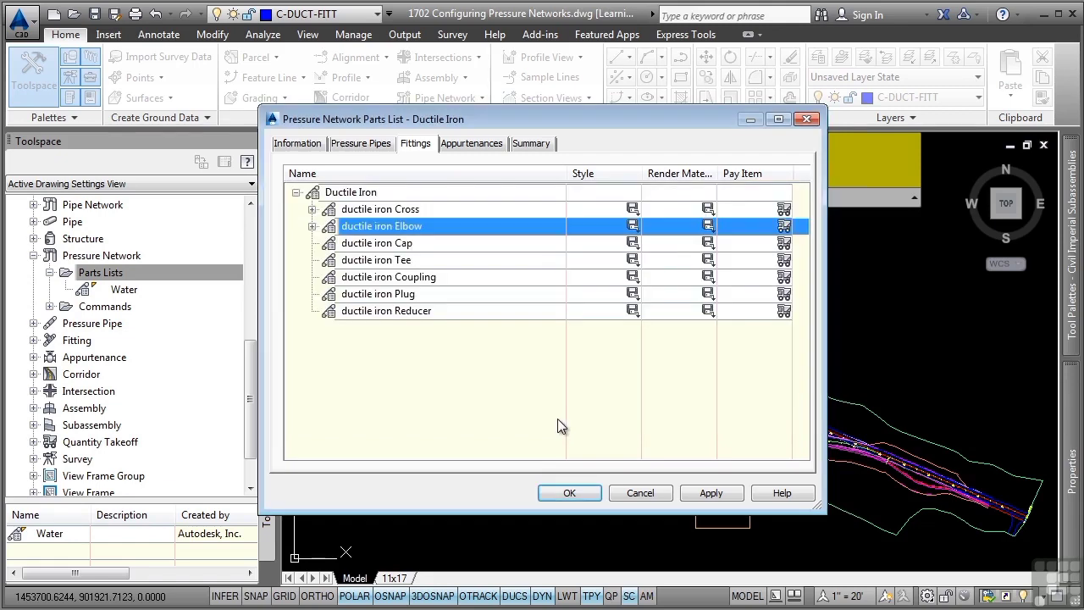
{"action": "left_click", "coordinate": [471, 144]}
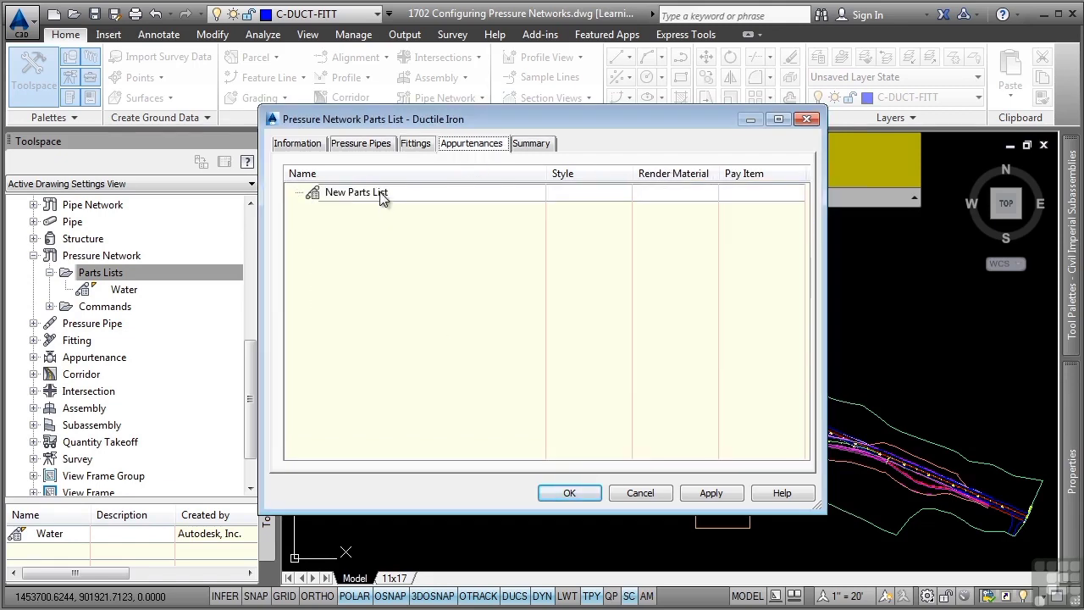
Leave the appurtenance catalog empty and close the Ductile Iron parts list with OK.
{"action": "right_click", "coordinate": [375, 193]}
{"action": "left_click", "coordinate": [542, 201]}
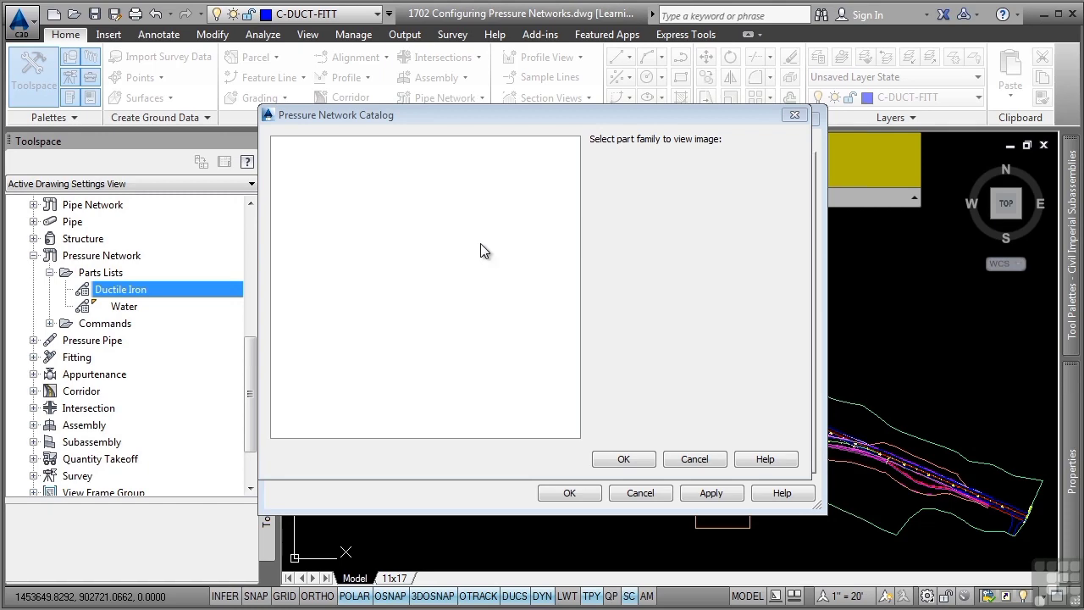
{"action": "left_click", "coordinate": [642, 463]}
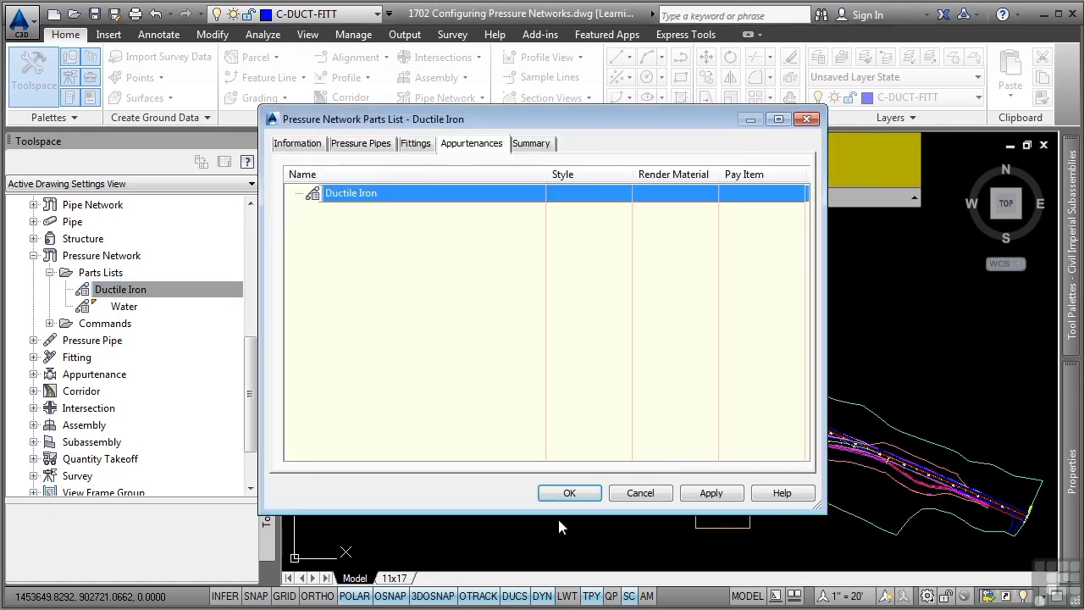
{"action": "left_click", "coordinate": [573, 493]}
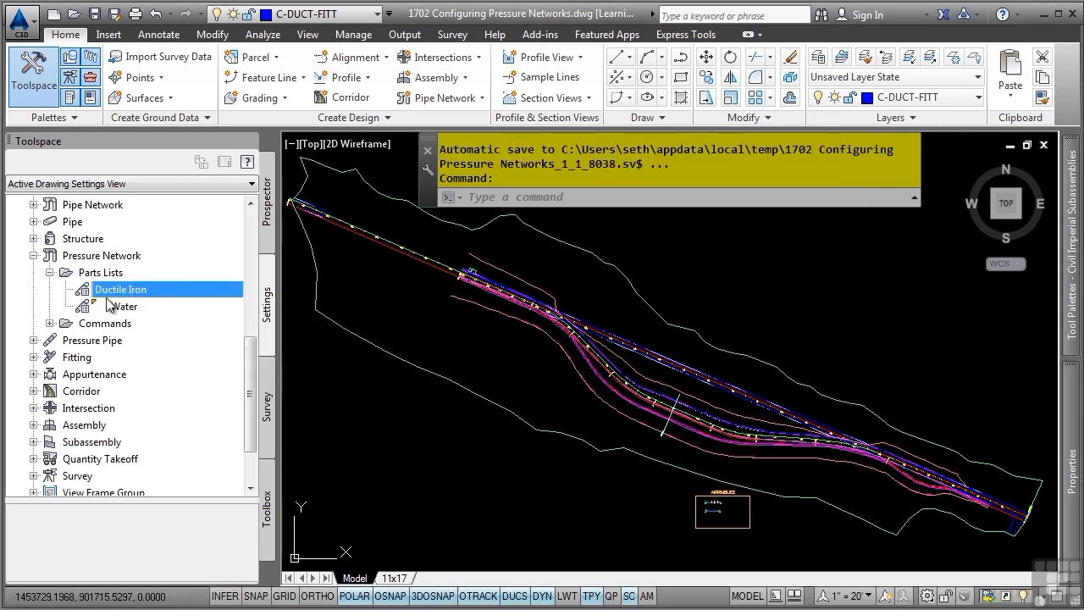
{"action": "left_click", "coordinate": [34, 255]}
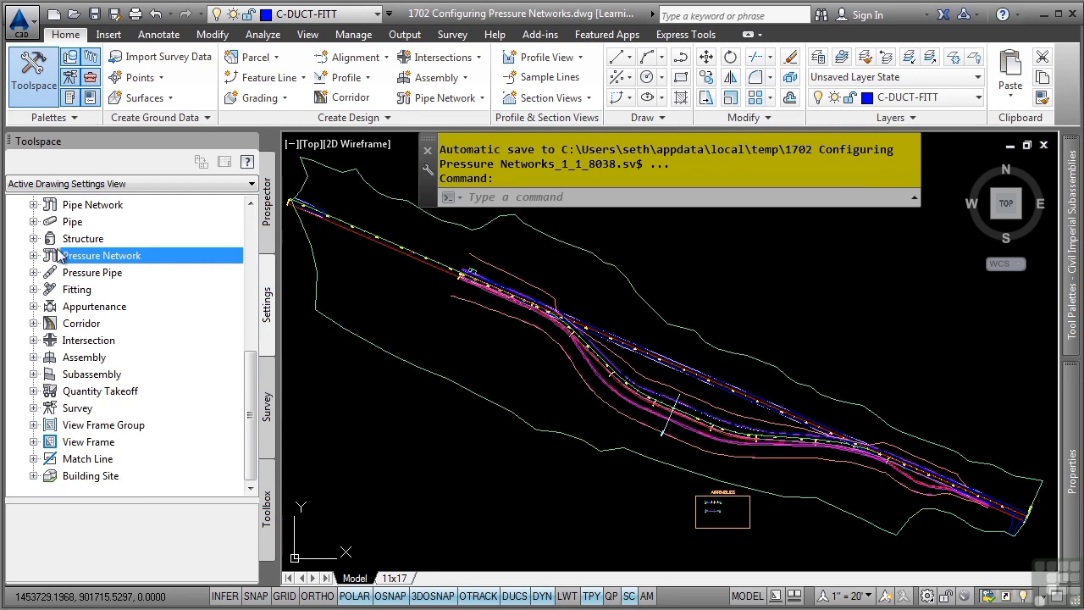
{"action": "right_click", "coordinate": [71, 256]}
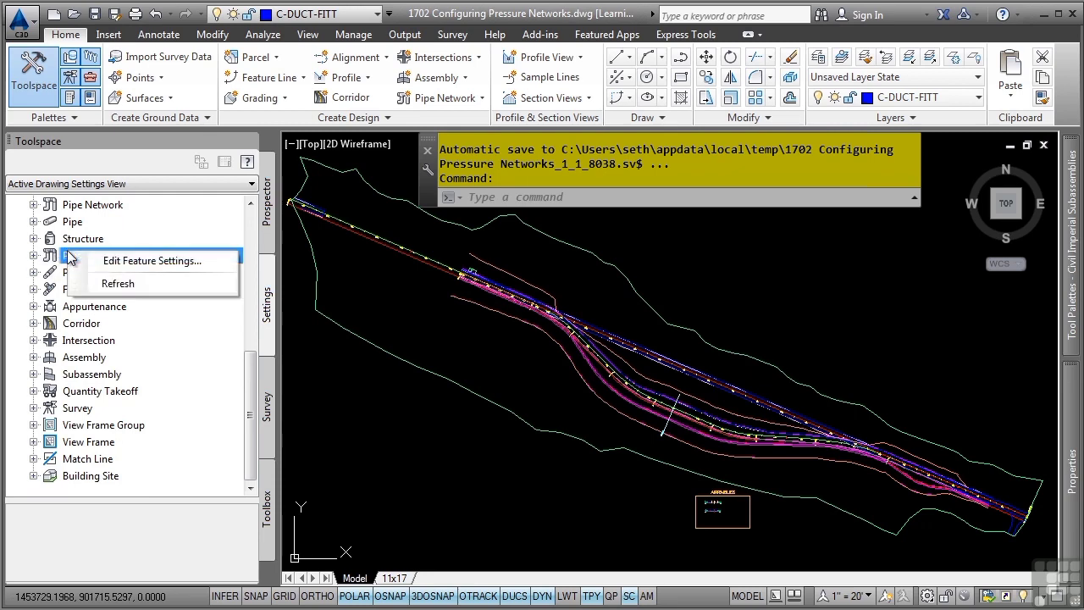
{"action": "left_click", "coordinate": [85, 264]}
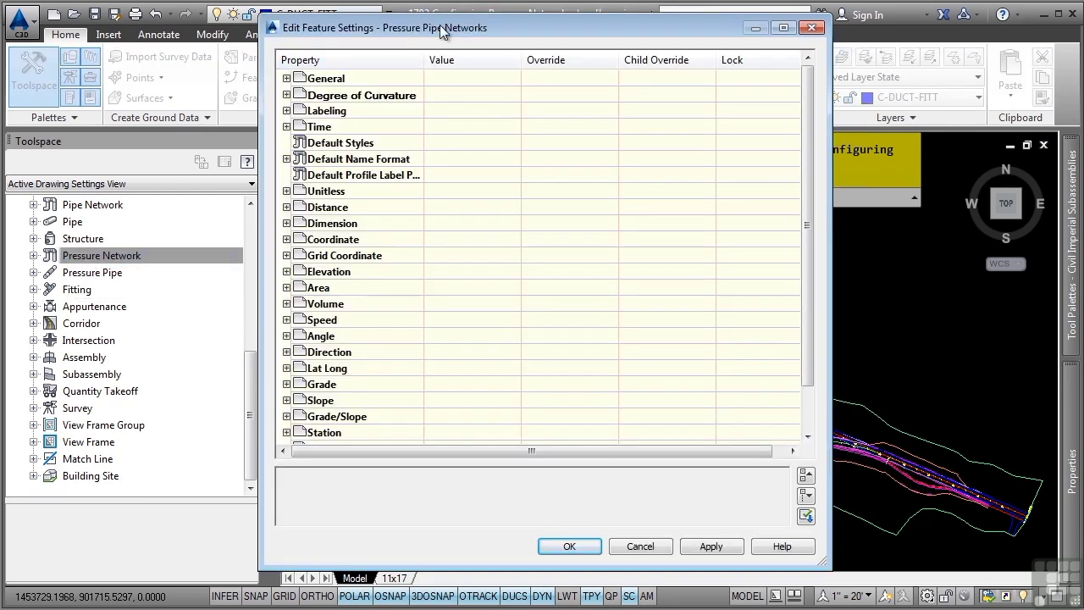
{"action": "left_click_drag", "start_coordinate": [439, 24], "coordinate": [489, 107]}
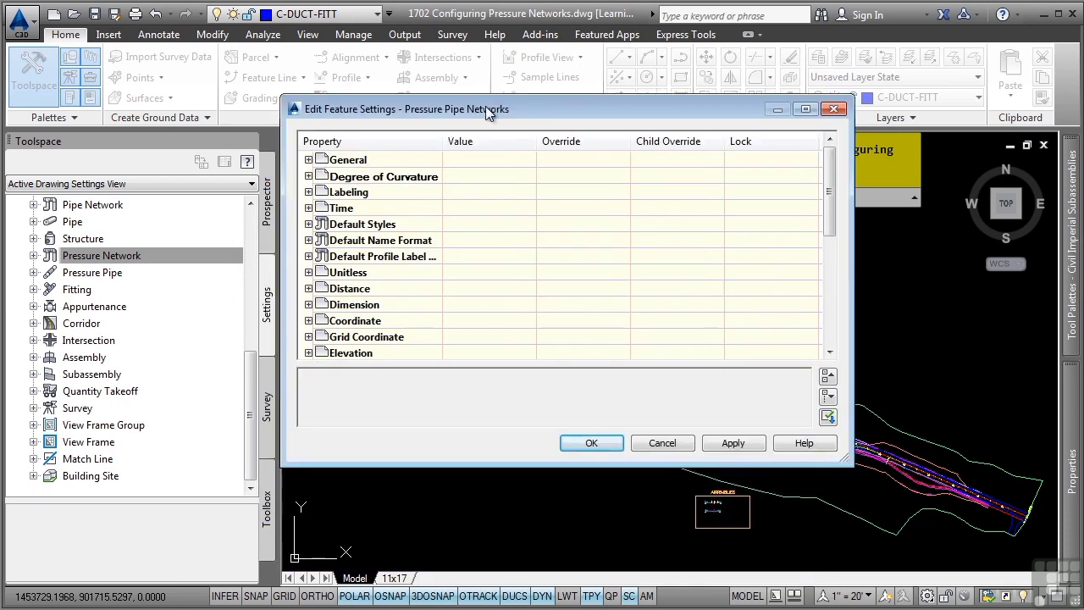
{"action": "left_click", "coordinate": [308, 224]}
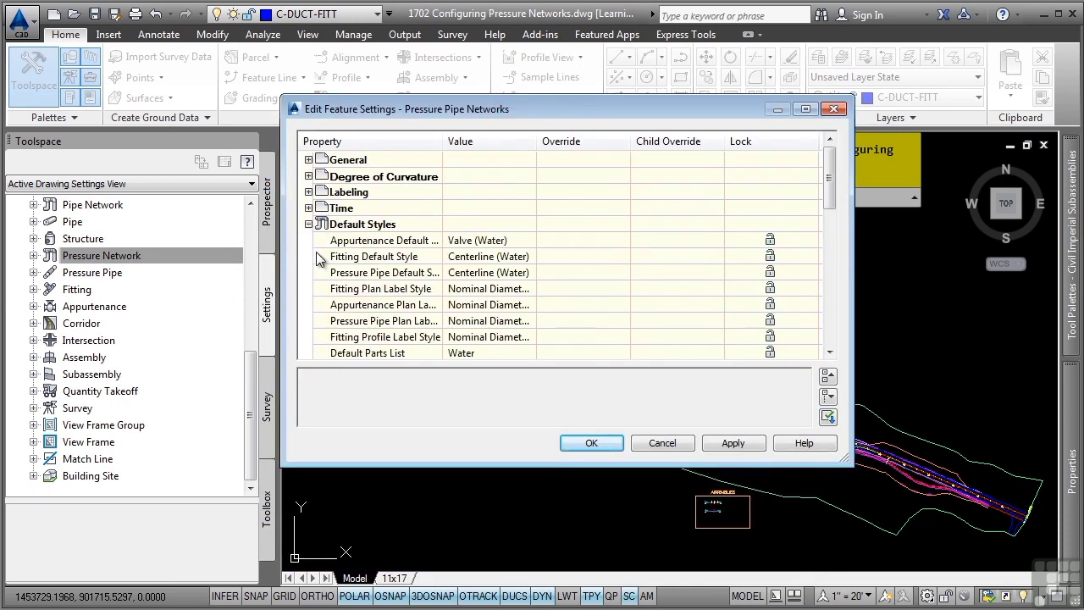
{"action": "scroll", "coordinate": [317, 258], "scroll_direction": "down", "scroll_amount": 4}
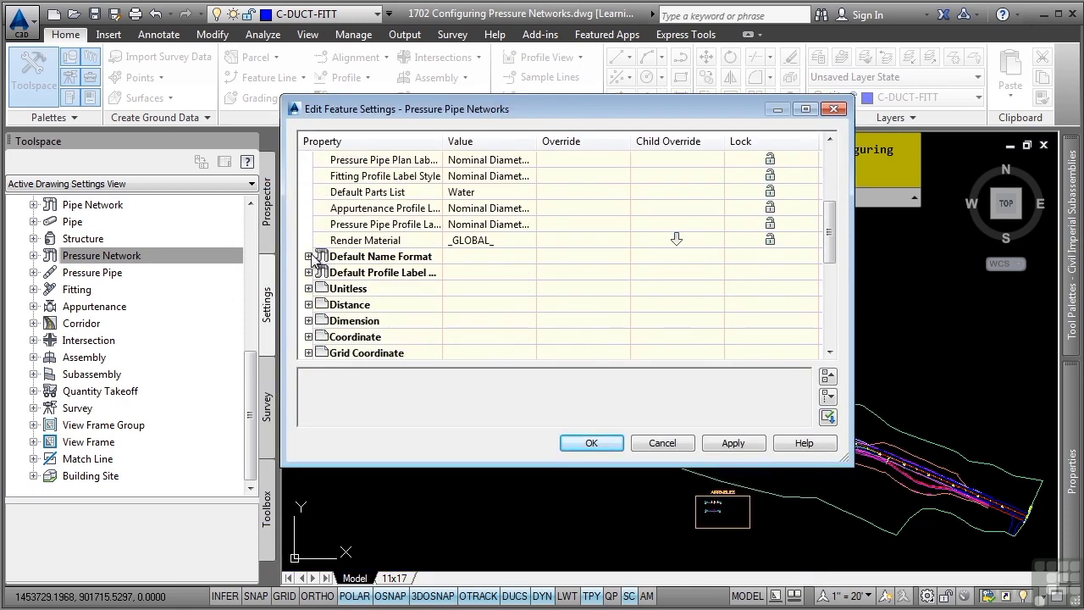
{"action": "left_click", "coordinate": [314, 254]}
{"action": "scroll", "coordinate": [314, 245], "scroll_direction": "down", "scroll_amount": 3}
{"action": "left_click", "coordinate": [315, 240]}
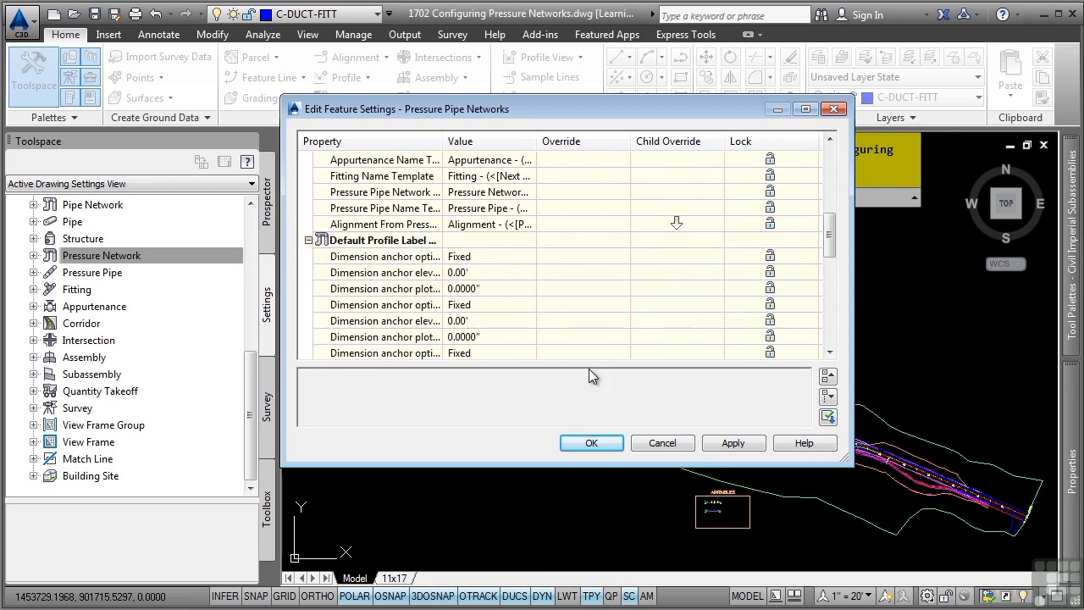
{"action": "right_click", "coordinate": [74, 275]}
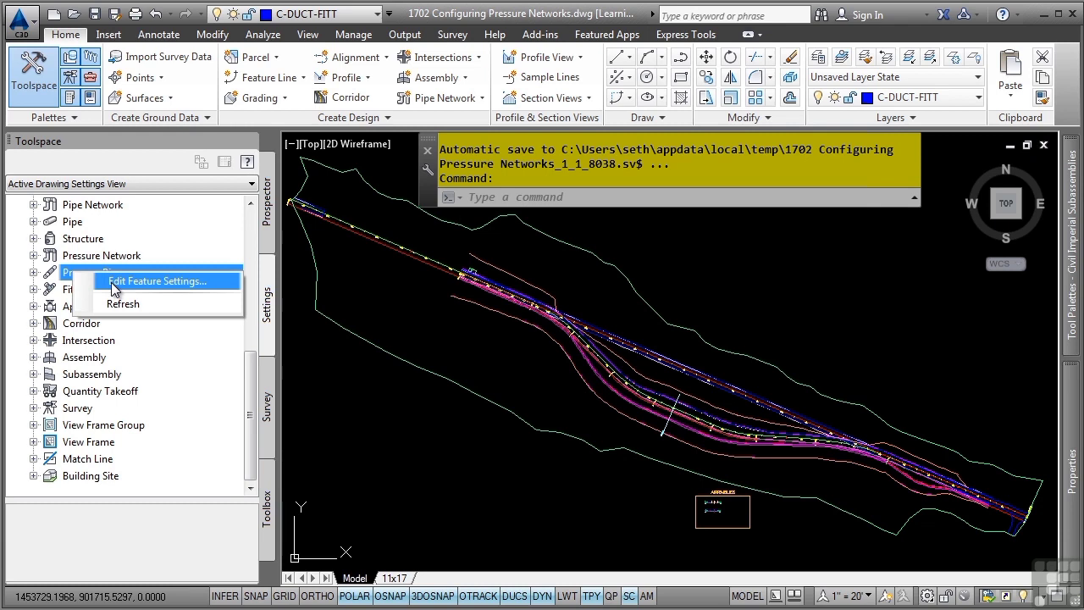
Expand the Pressure Network Commands settings and select the AddPressurePartProfLabel command.
{"action": "left_click", "coordinate": [34, 272]}
{"action": "left_click", "coordinate": [34, 255]}
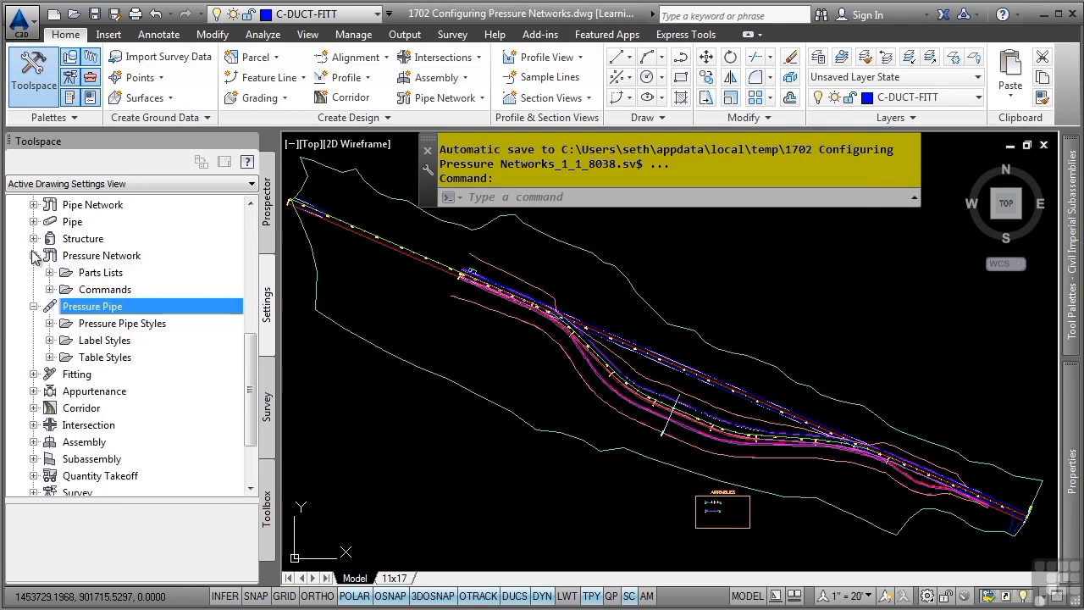
{"action": "left_click", "coordinate": [50, 289]}
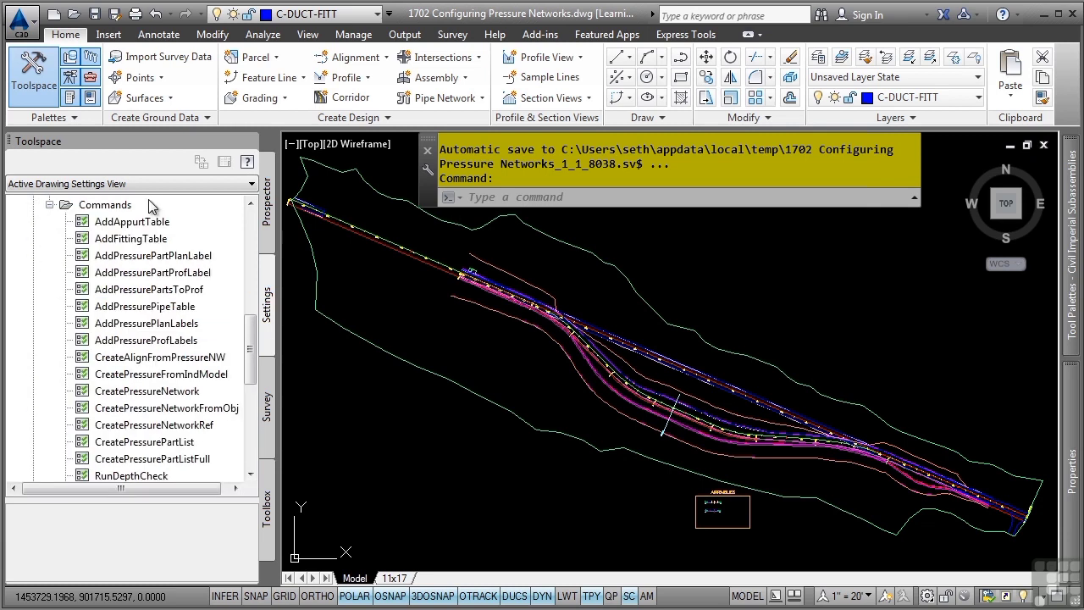
{"action": "left_click", "coordinate": [139, 278]}
{"action": "scroll", "coordinate": [149, 307], "scroll_direction": "down", "scroll_amount": 2}
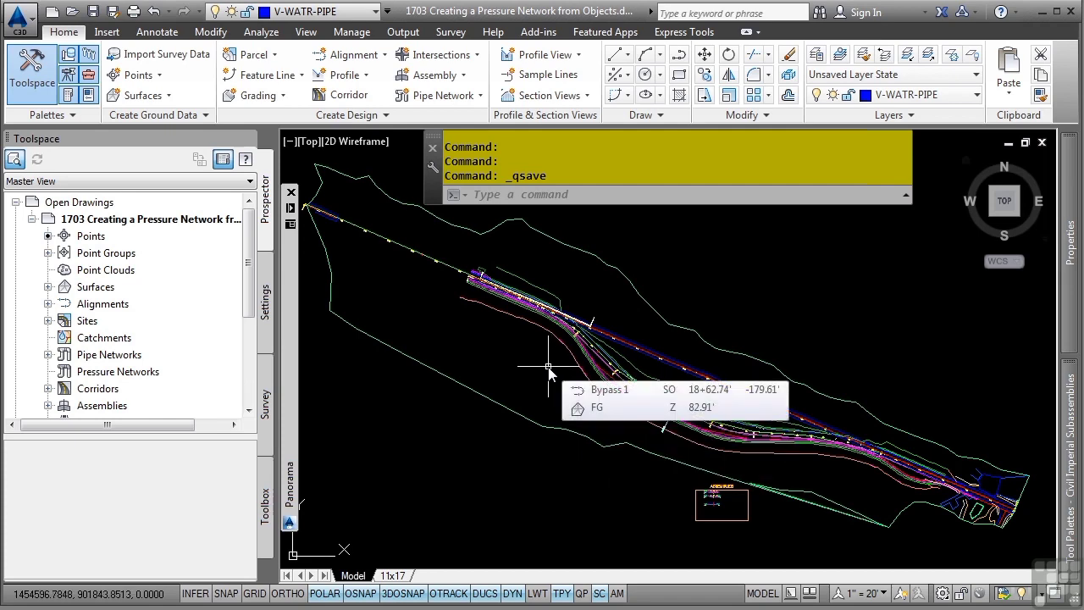
Frame the white alignment's corner and stations, then open the Pipe Network creation dropdown.
{"action": "scroll", "coordinate": [555, 314], "scroll_direction": "up", "scroll_amount": 5}
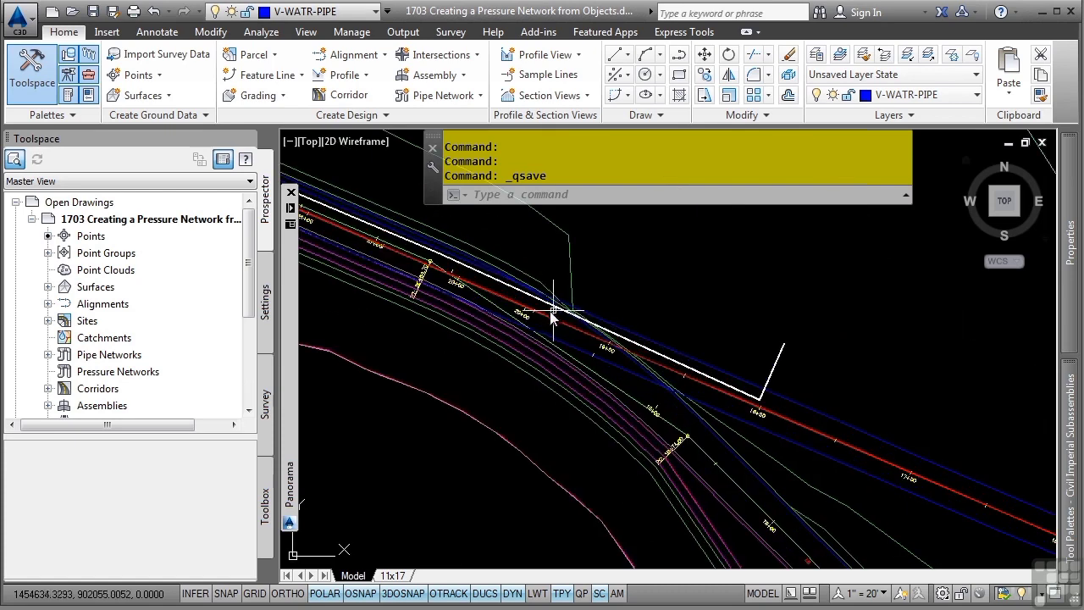
{"action": "scroll", "coordinate": [552, 313], "scroll_direction": "up", "scroll_amount": 2}
{"action": "scroll", "coordinate": [629, 375], "scroll_direction": "up", "scroll_amount": 2}
{"action": "scroll", "coordinate": [943, 483], "scroll_direction": "up", "scroll_amount": 2}
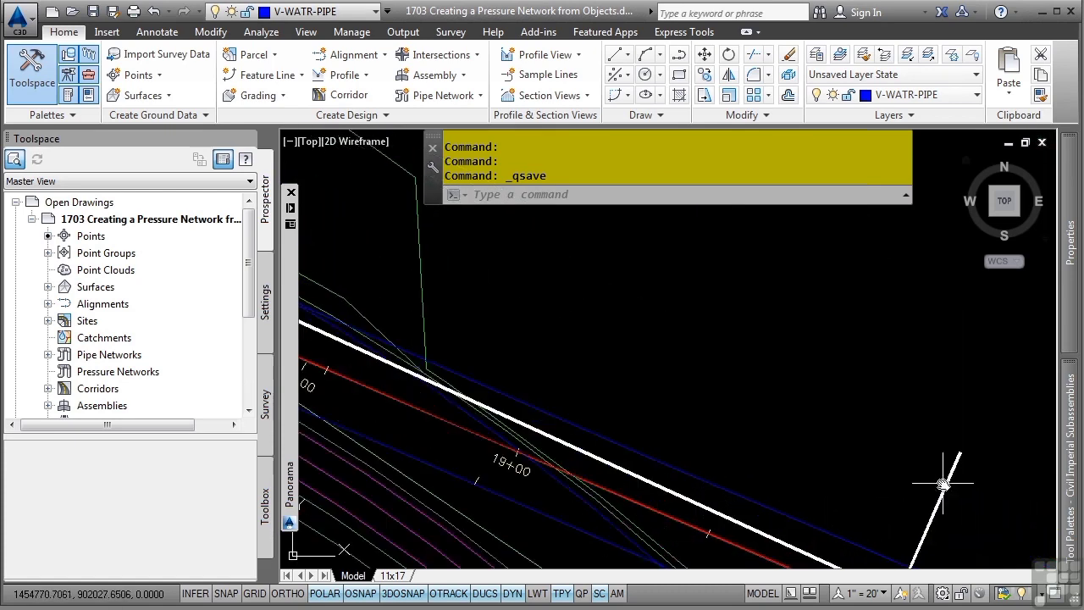
{"action": "middle_click_drag", "start_coordinate": [943, 483], "coordinate": [758, 361]}
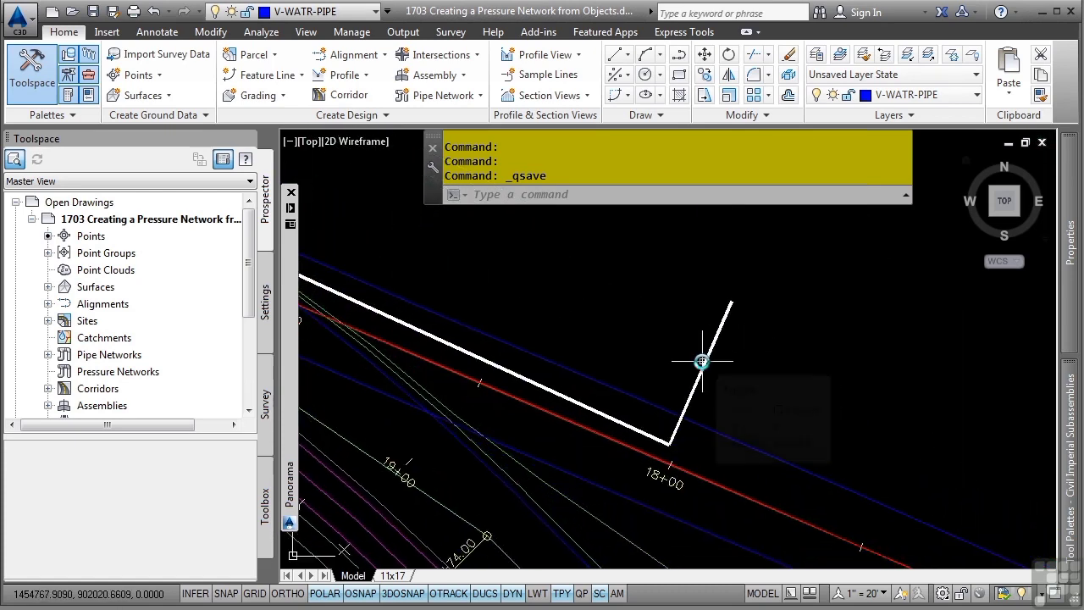
{"action": "scroll", "coordinate": [537, 347], "scroll_direction": "down", "scroll_amount": 2}
{"action": "middle_click_drag", "start_coordinate": [427, 287], "coordinate": [563, 358]}
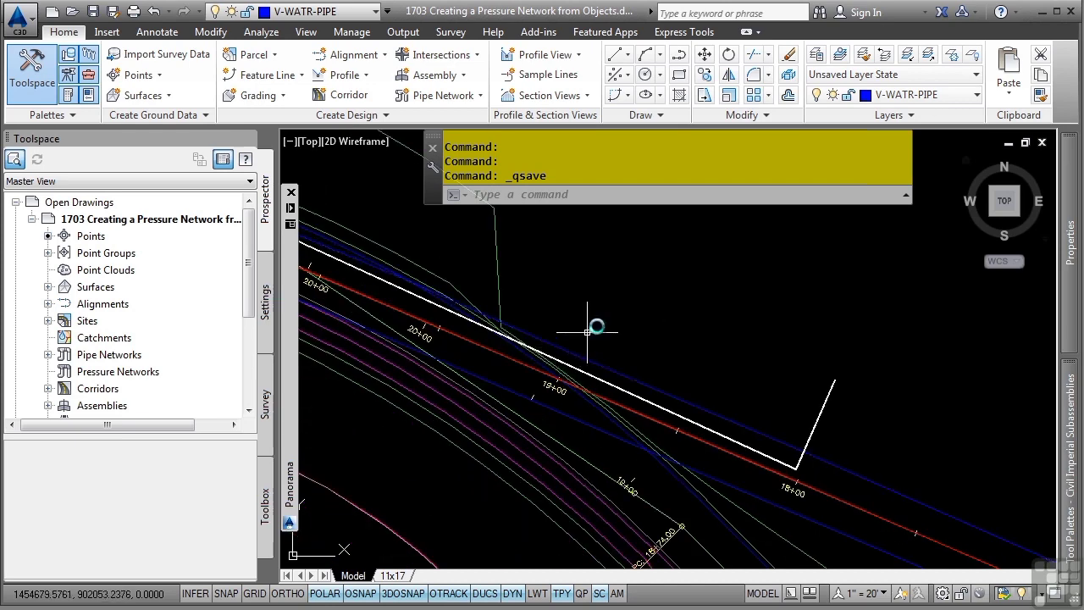
{"action": "mouse_move", "coordinate": [632, 311]}
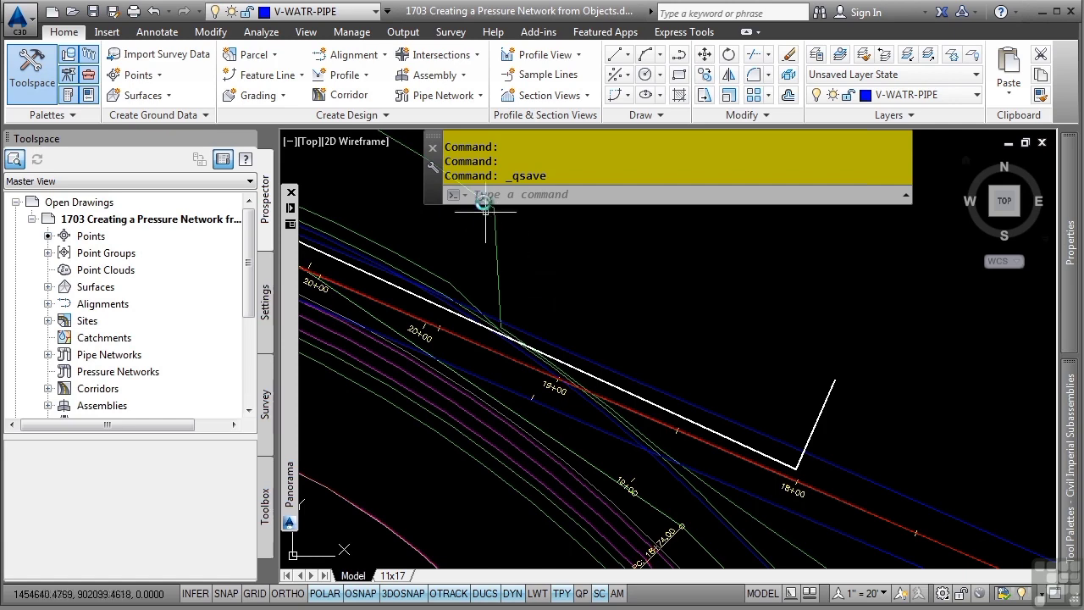
{"action": "left_click", "coordinate": [458, 99]}
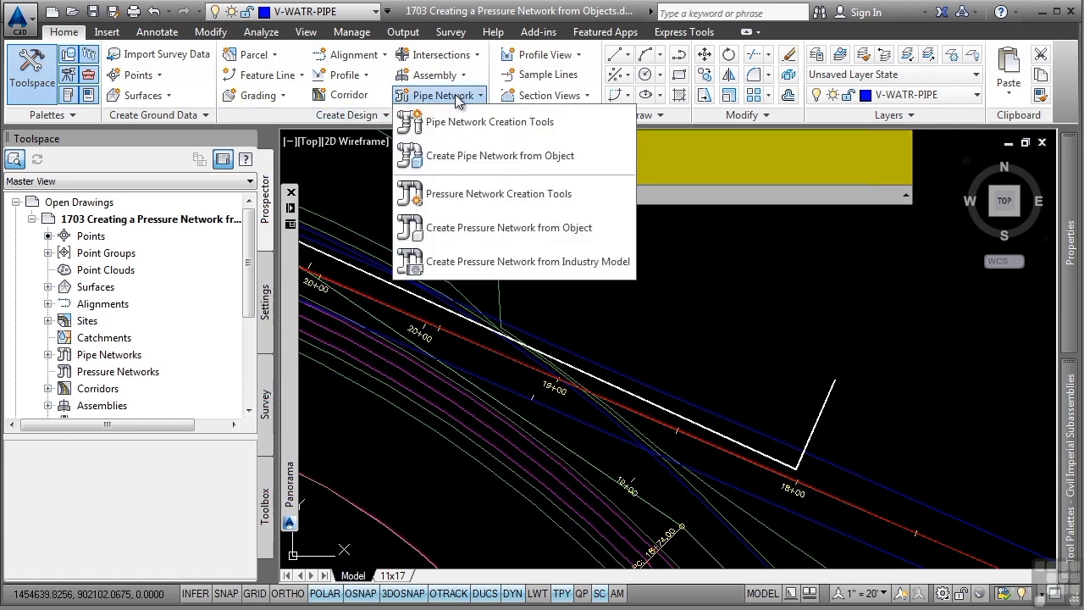
Run Create Pressure Network from Object on the white polyline, keeping its current direction.
{"action": "left_click", "coordinate": [509, 227]}
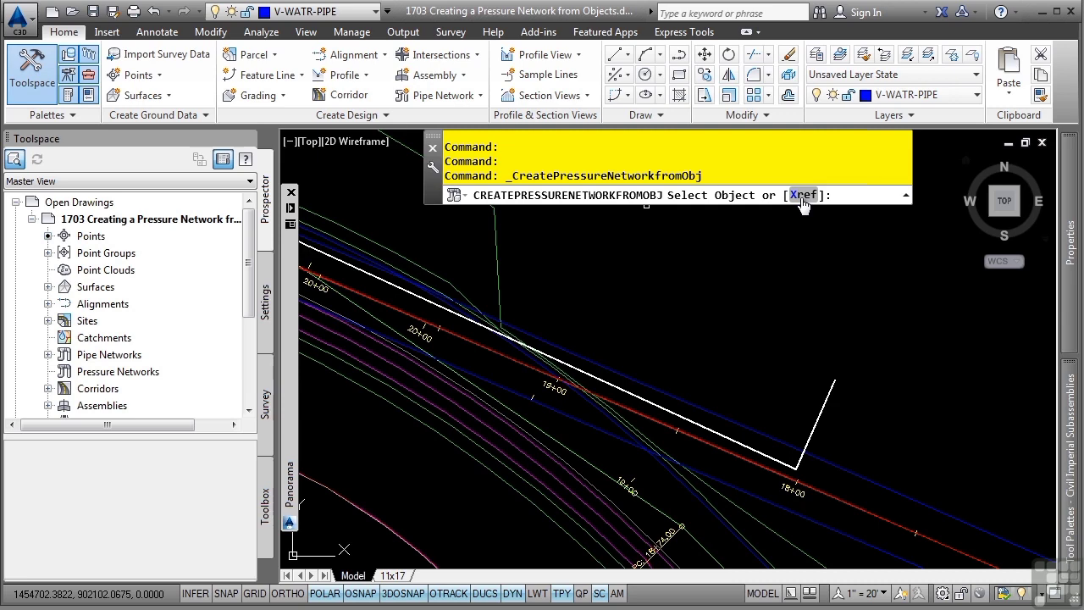
{"action": "left_click", "coordinate": [814, 425]}
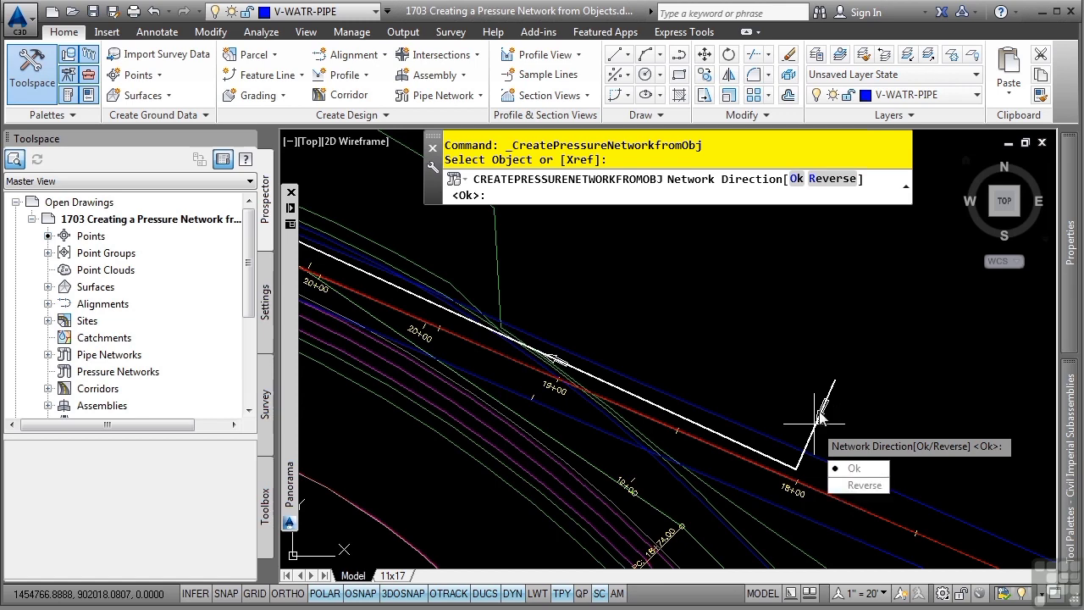
{"action": "left_click", "coordinate": [857, 475]}
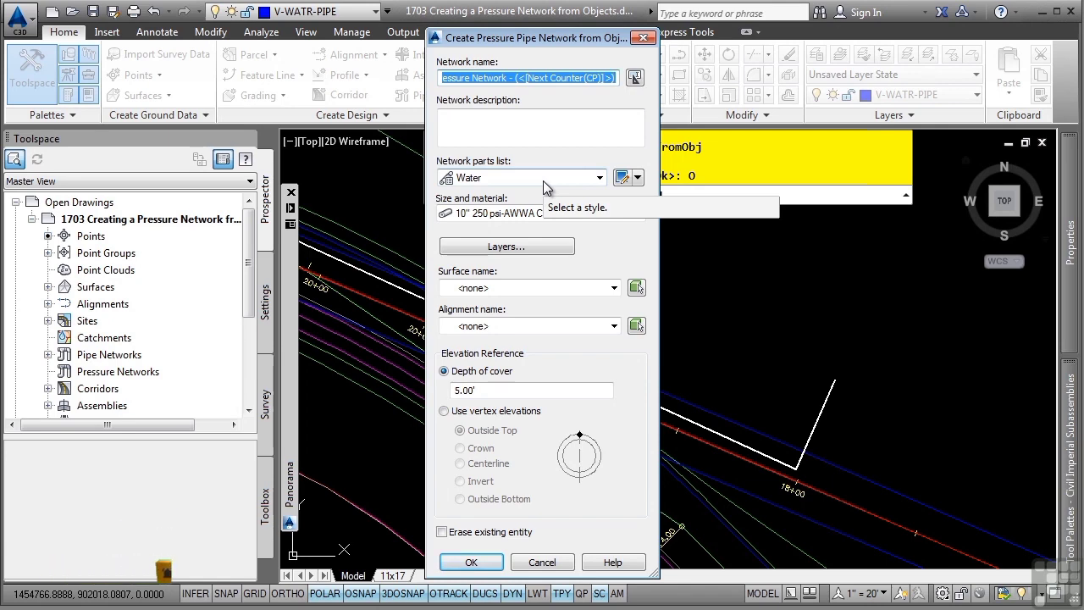
Keep the Water parts list, choose 10" 250 psi-AWWA C110 pipe, and accept the layers.
{"action": "left_click", "coordinate": [511, 187]}
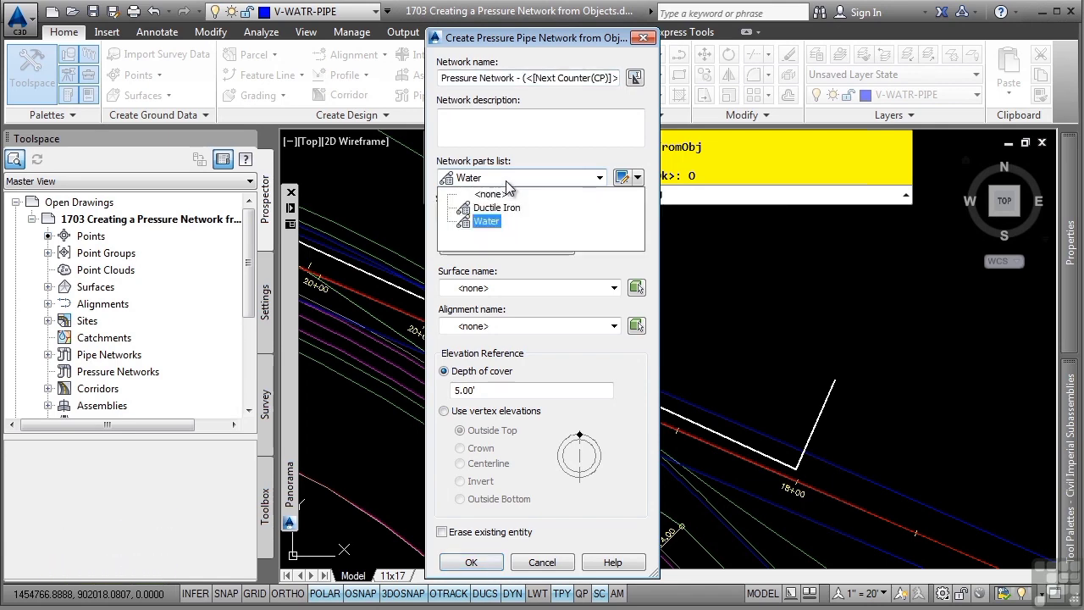
{"action": "left_click", "coordinate": [506, 180]}
{"action": "left_click", "coordinate": [572, 212]}
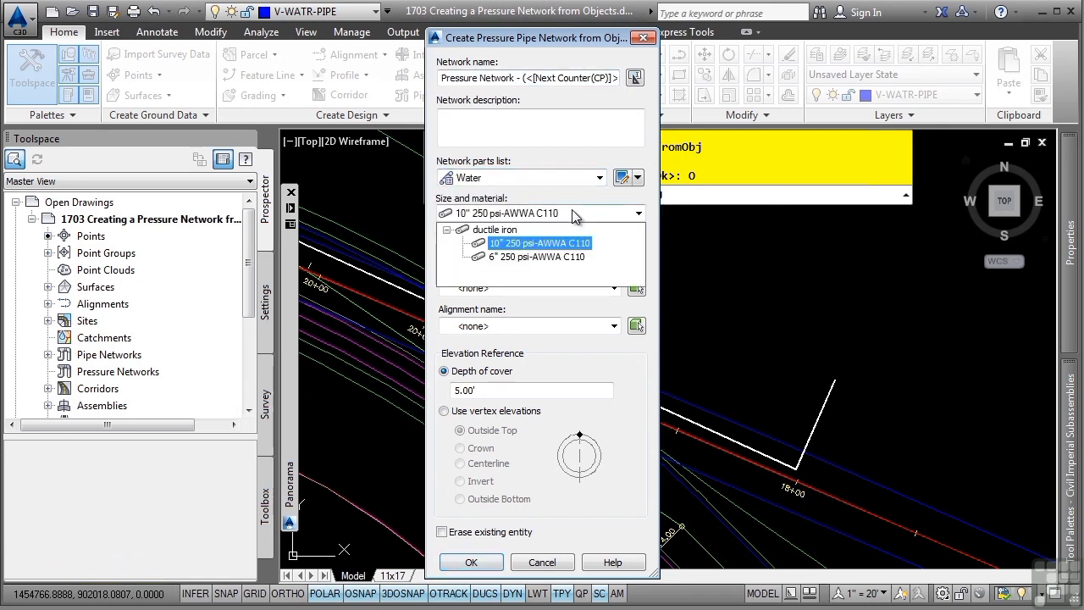
{"action": "left_click", "coordinate": [539, 244]}
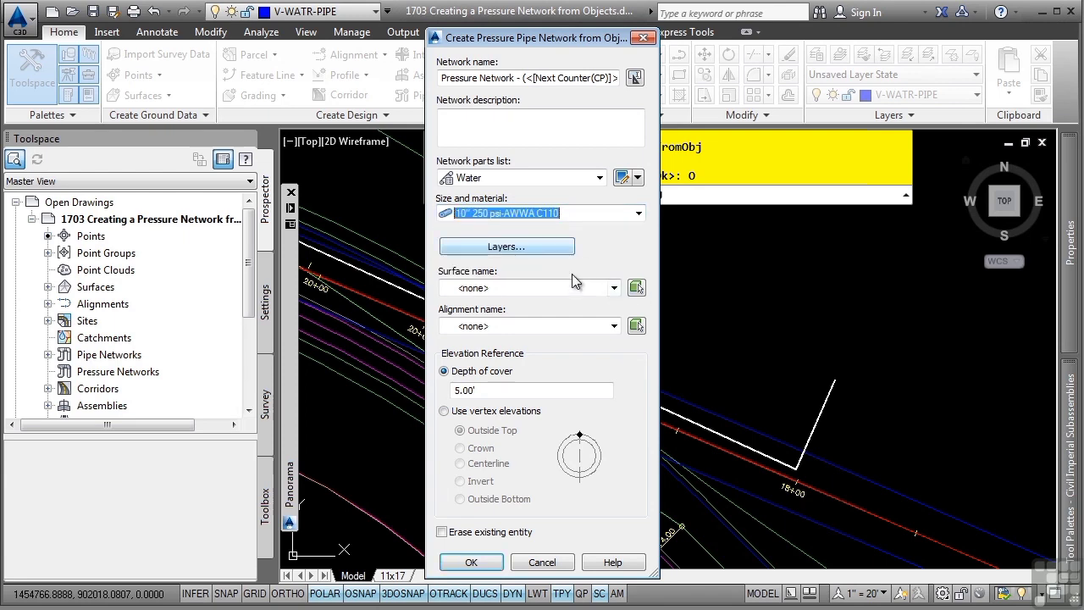
{"action": "left_click", "coordinate": [508, 247]}
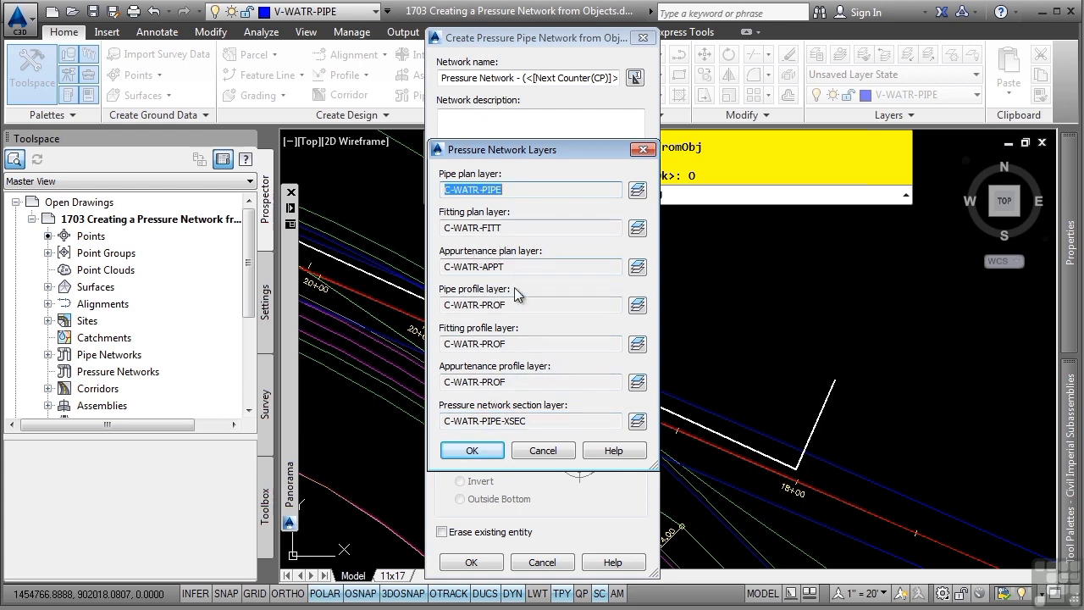
{"action": "left_click", "coordinate": [472, 450]}
Reference the FG surface and Bypass 1 alignment, erase the polyline, and create the network.
{"action": "left_click", "coordinate": [570, 289]}
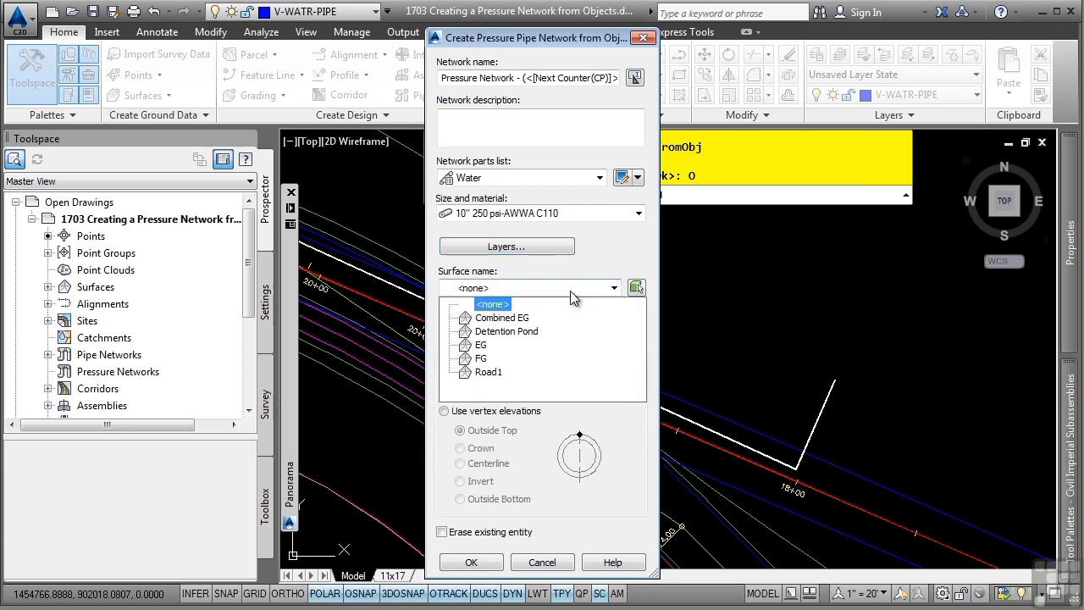
{"action": "left_click", "coordinate": [481, 359]}
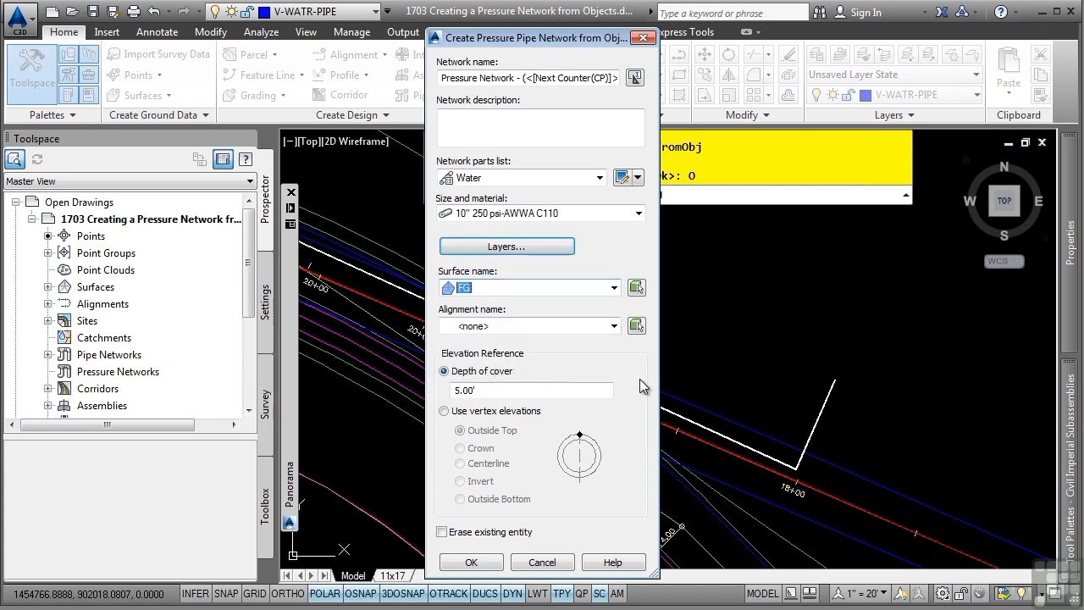
{"action": "left_click", "coordinate": [552, 326]}
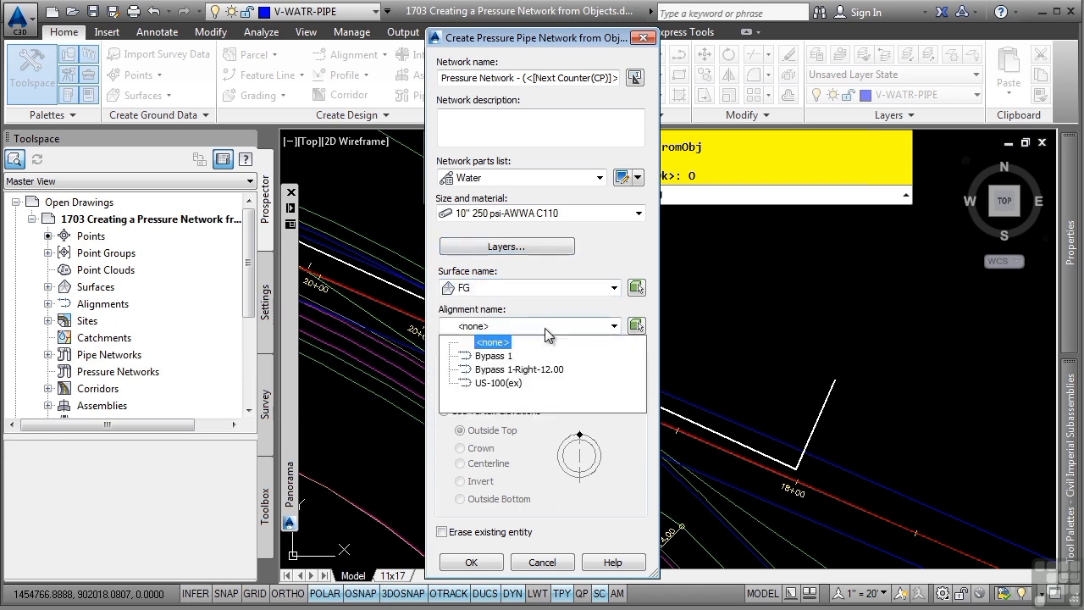
{"action": "left_click", "coordinate": [512, 362]}
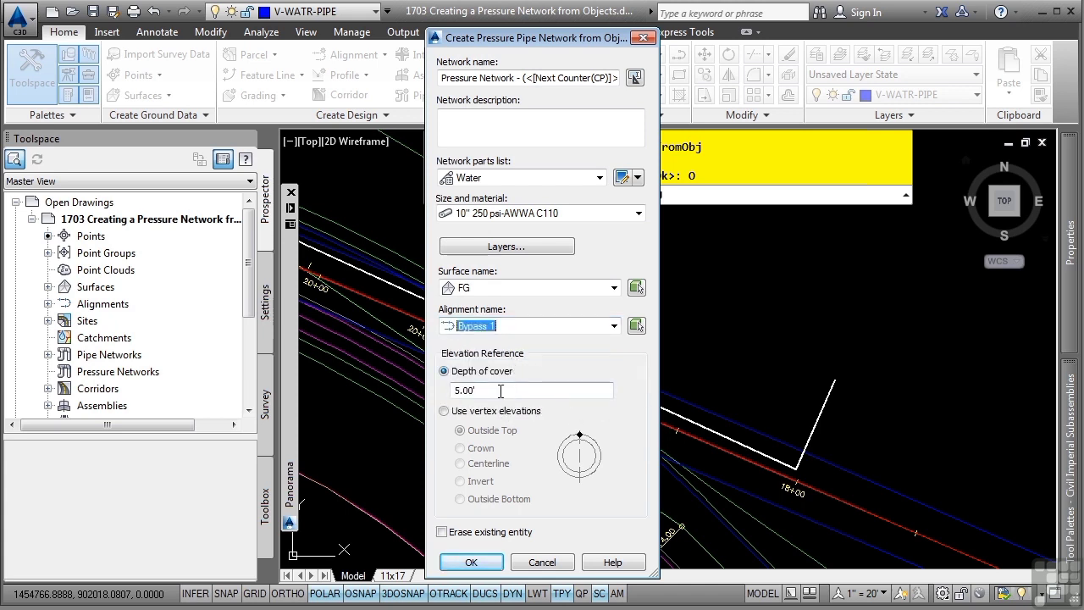
{"action": "left_click_drag", "start_coordinate": [511, 393], "coordinate": [467, 398]}
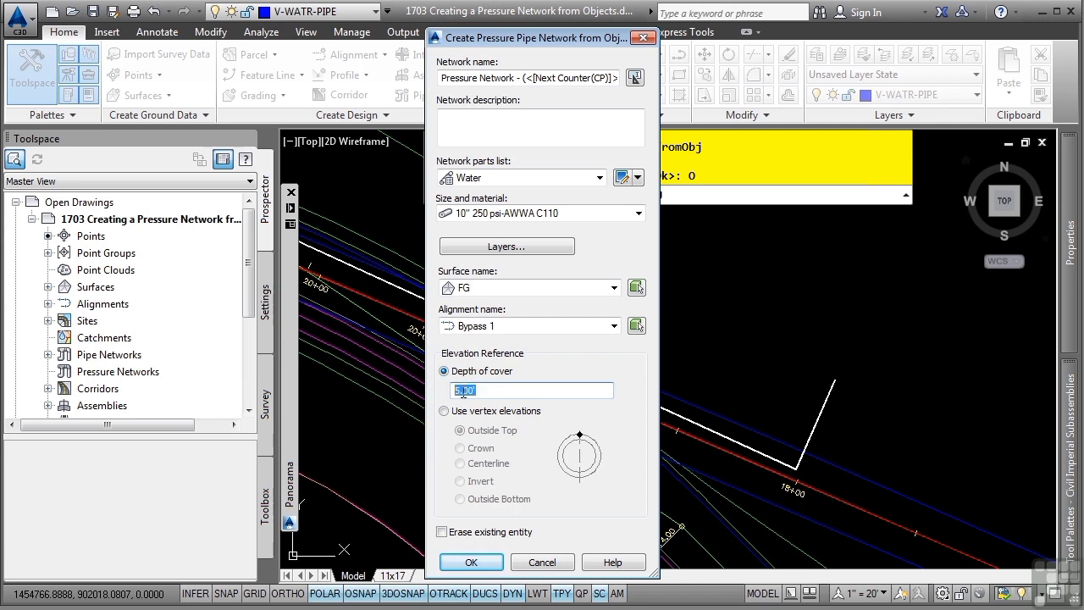
{"action": "left_click", "coordinate": [442, 533]}
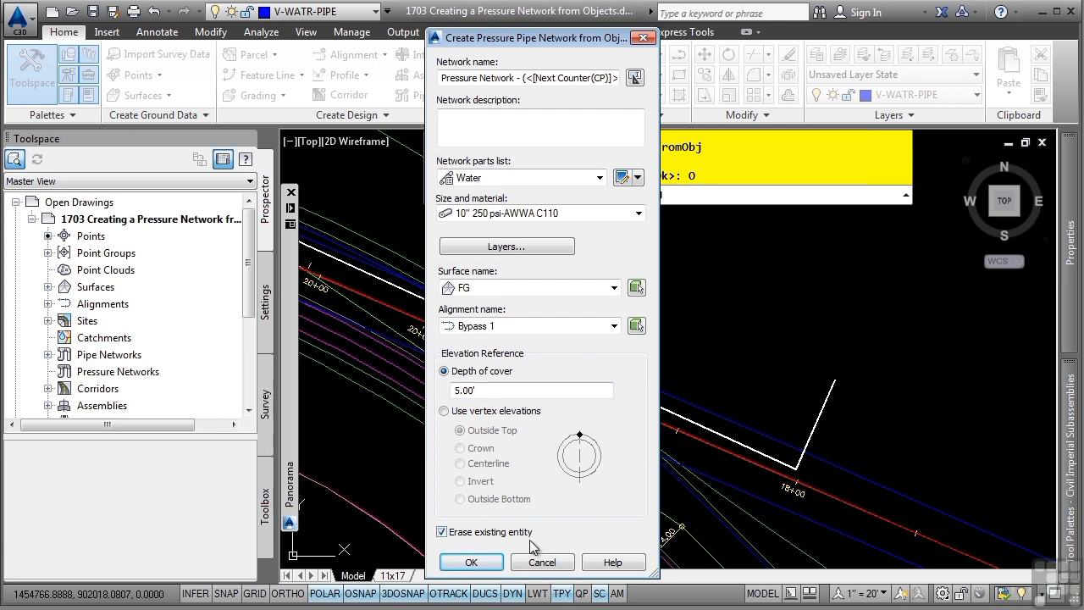
{"action": "left_click", "coordinate": [469, 564]}
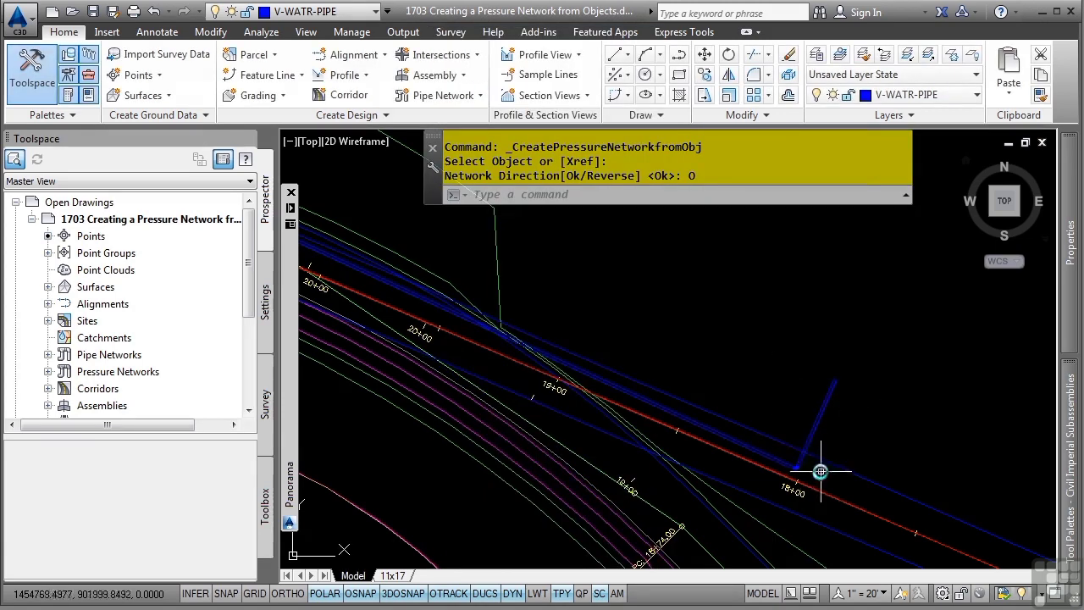
{"action": "scroll", "coordinate": [790, 467], "scroll_direction": "up", "scroll_amount": 3}
{"action": "middle_click_drag", "start_coordinate": [790, 467], "coordinate": [633, 454]}
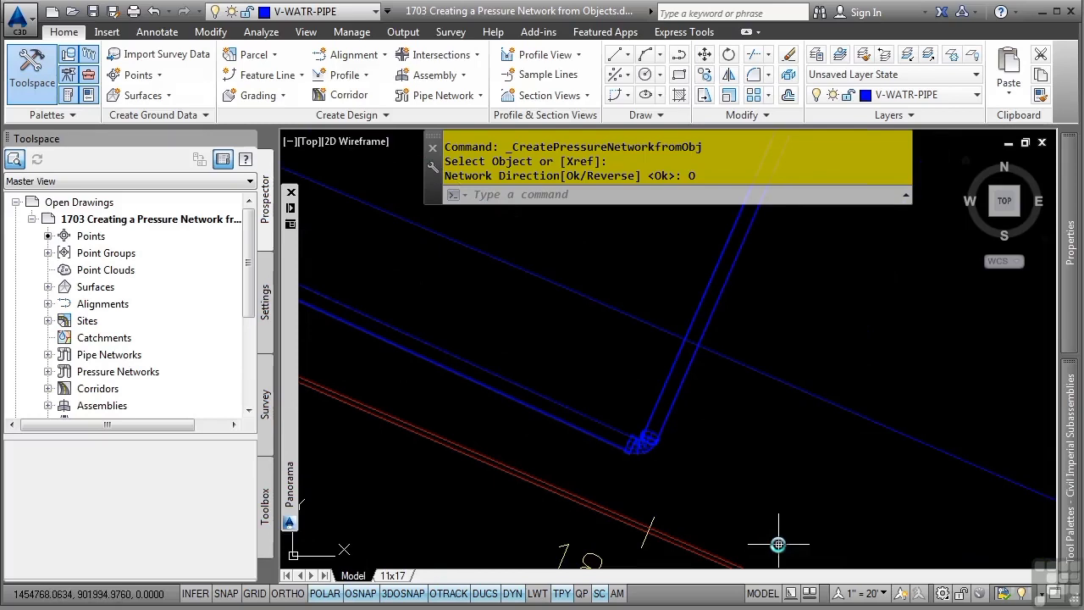
{"action": "left_click", "coordinate": [657, 406]}
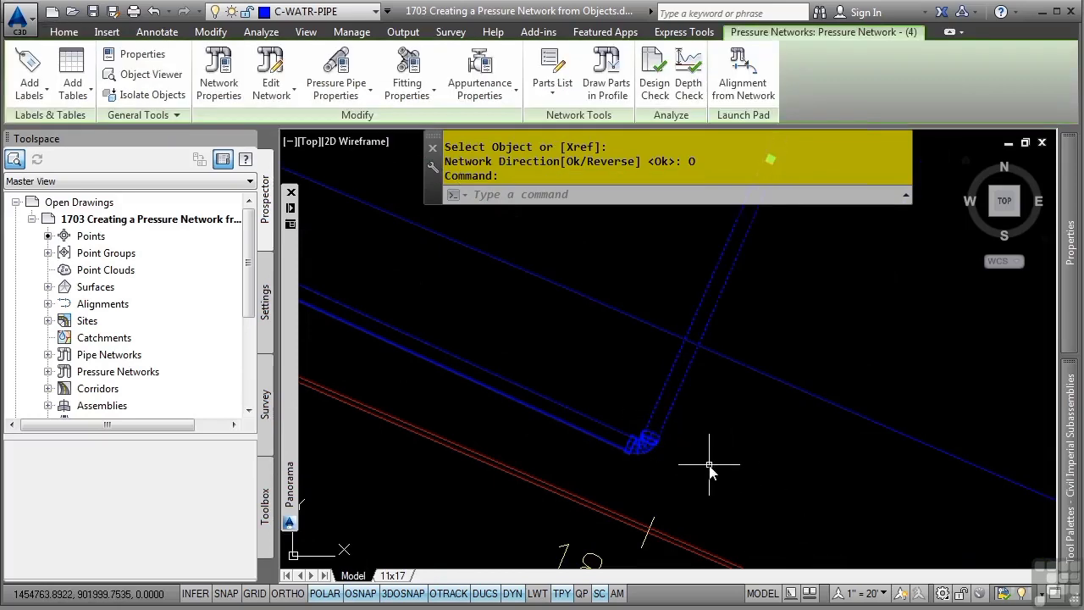
{"action": "left_click", "coordinate": [645, 447]}
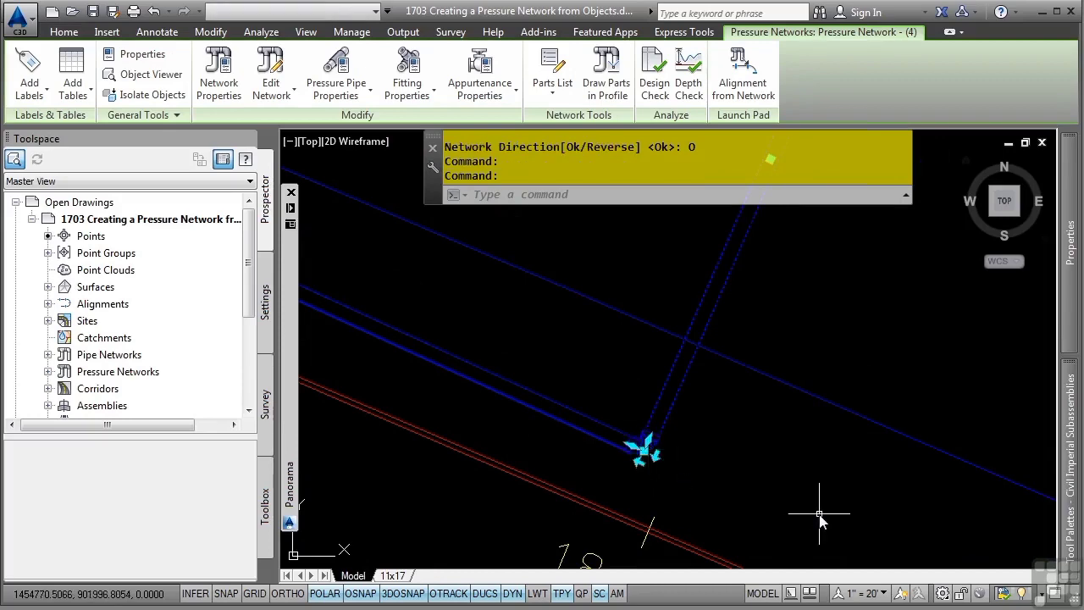
{"action": "right_click", "coordinate": [574, 359]}
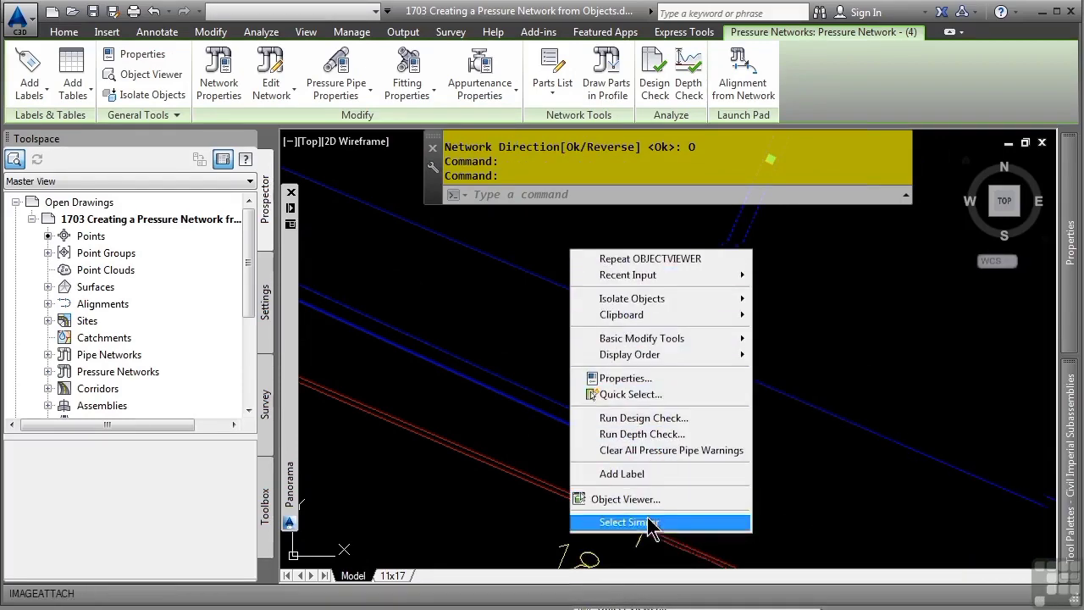
{"action": "left_click", "coordinate": [651, 523]}
{"action": "right_click", "coordinate": [593, 273]}
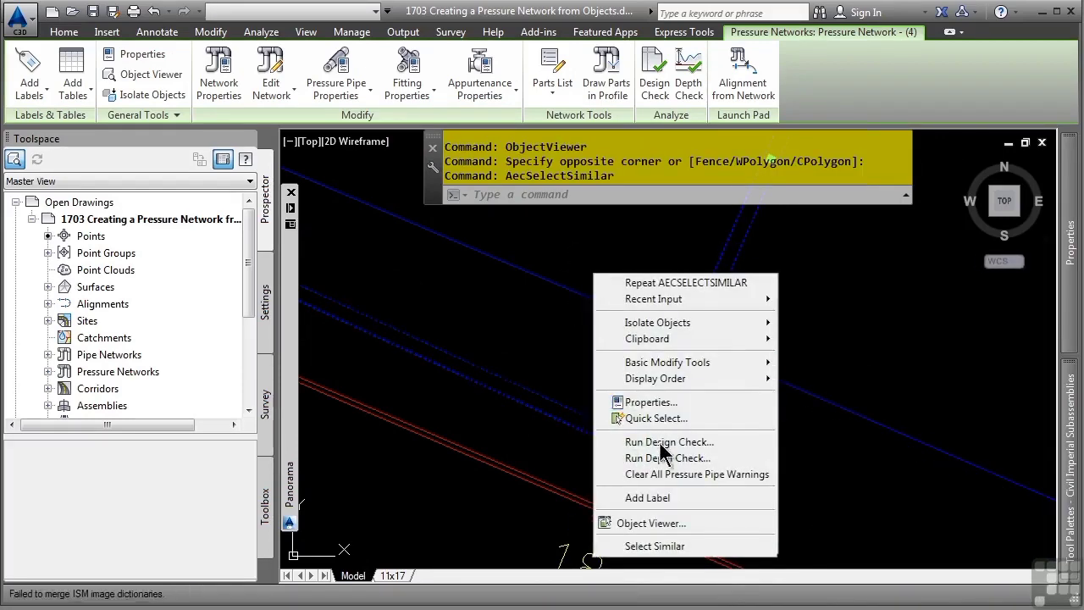
{"action": "left_click", "coordinate": [667, 523]}
{"action": "left_click", "coordinate": [446, 136]}
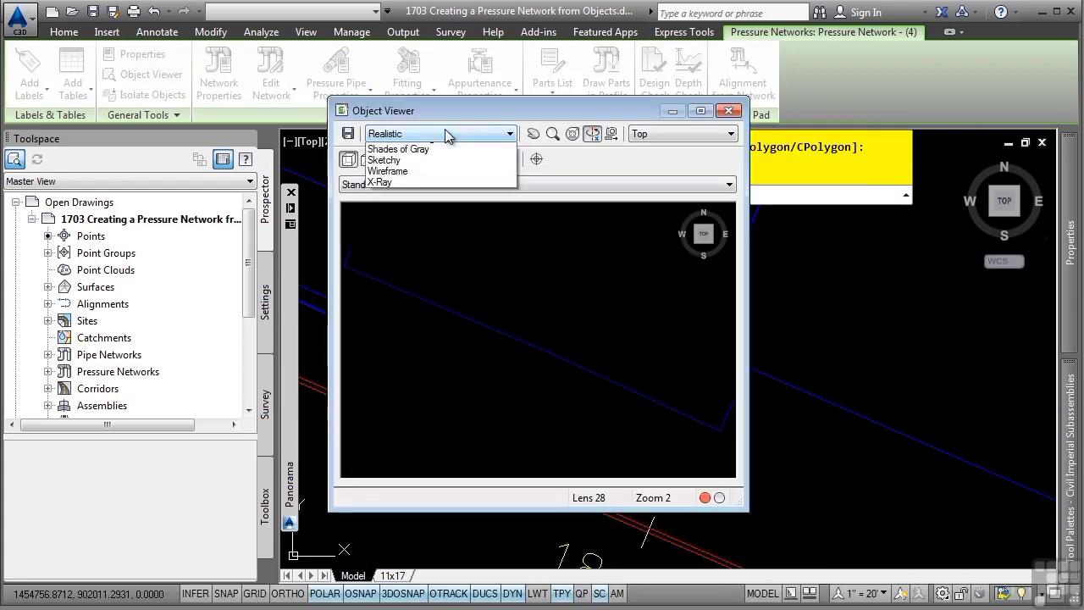
{"action": "left_click", "coordinate": [432, 230]}
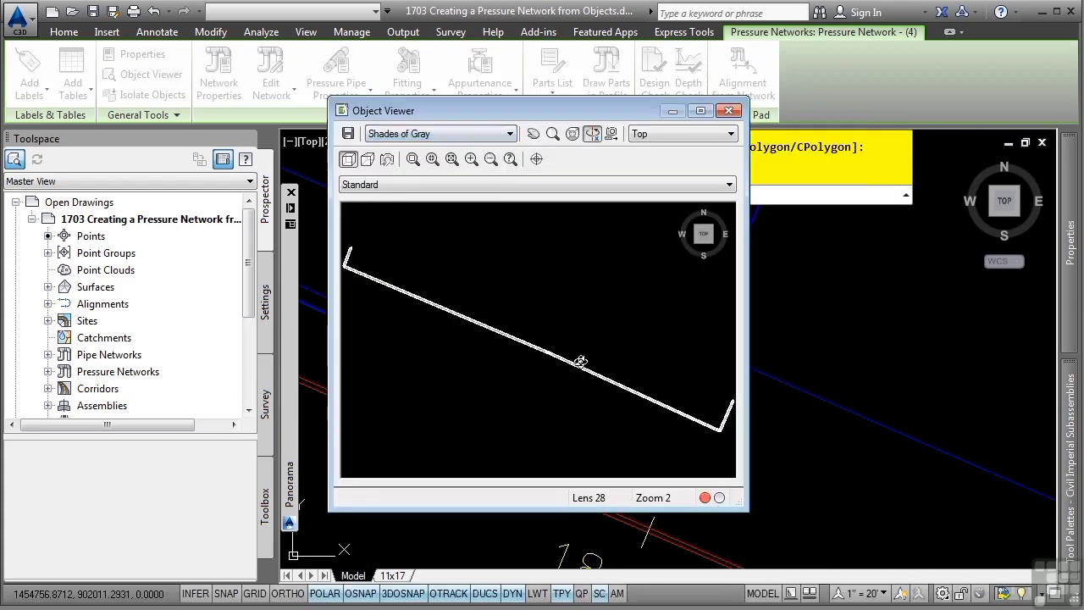
{"action": "mouse_move", "coordinate": [581, 359]}
{"action": "left_mouse_down"}
{"action": "mouse_move", "coordinate": [562, 440]}
{"action": "mouse_move", "coordinate": [522, 367]}
{"action": "mouse_move", "coordinate": [551, 392]}
{"action": "mouse_move", "coordinate": [554, 269]}
{"action": "mouse_move", "coordinate": [506, 335]}
{"action": "left_mouse_up"}
{"action": "scroll", "coordinate": [506, 336], "scroll_direction": "up", "scroll_amount": 5}
{"action": "middle_click_drag", "start_coordinate": [506, 336], "coordinate": [568, 346]}
{"action": "left_click_drag", "start_coordinate": [570, 346], "coordinate": [502, 348]}
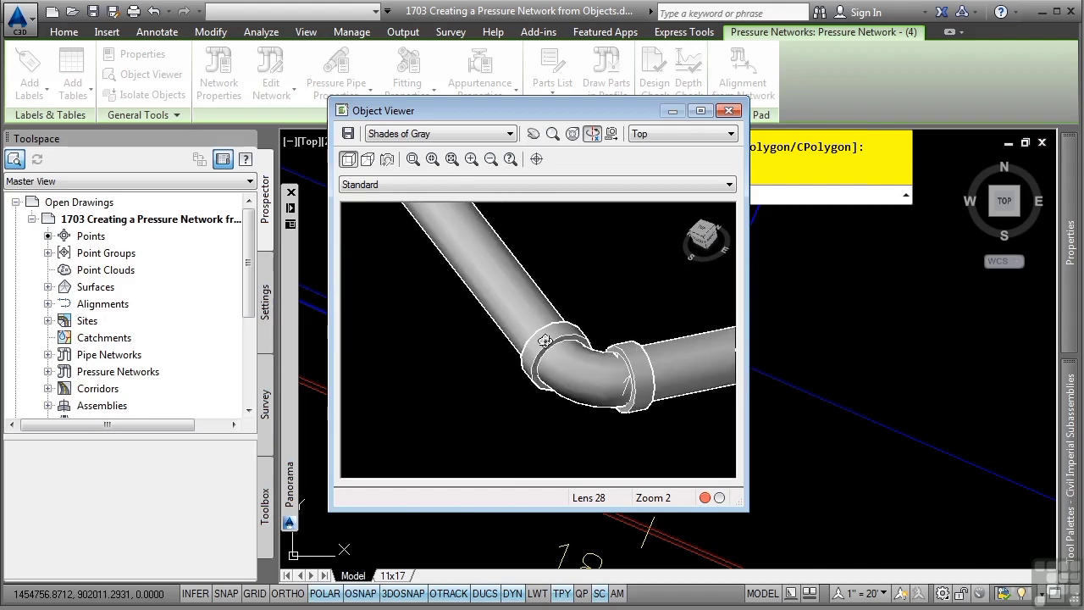
{"action": "left_click", "coordinate": [728, 110]}
{"action": "left_click", "coordinate": [551, 315]}
Pan to stations 17+00 to 23+00 and start Create Alignment from Pressure Network.
{"action": "left_click", "coordinate": [548, 364]}
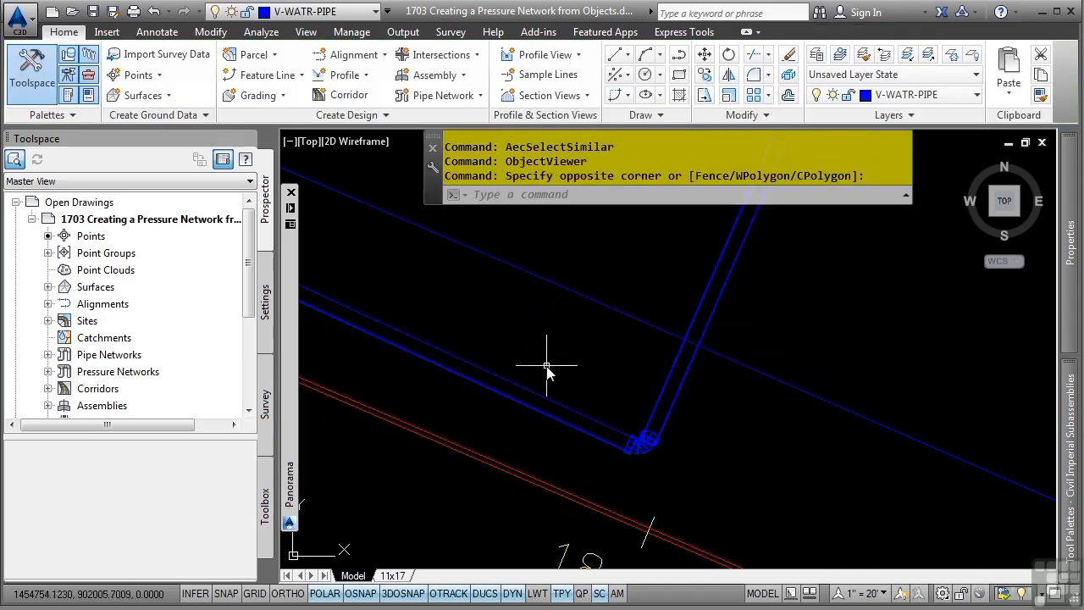
{"action": "scroll", "coordinate": [546, 371], "scroll_direction": "down", "scroll_amount": 2}
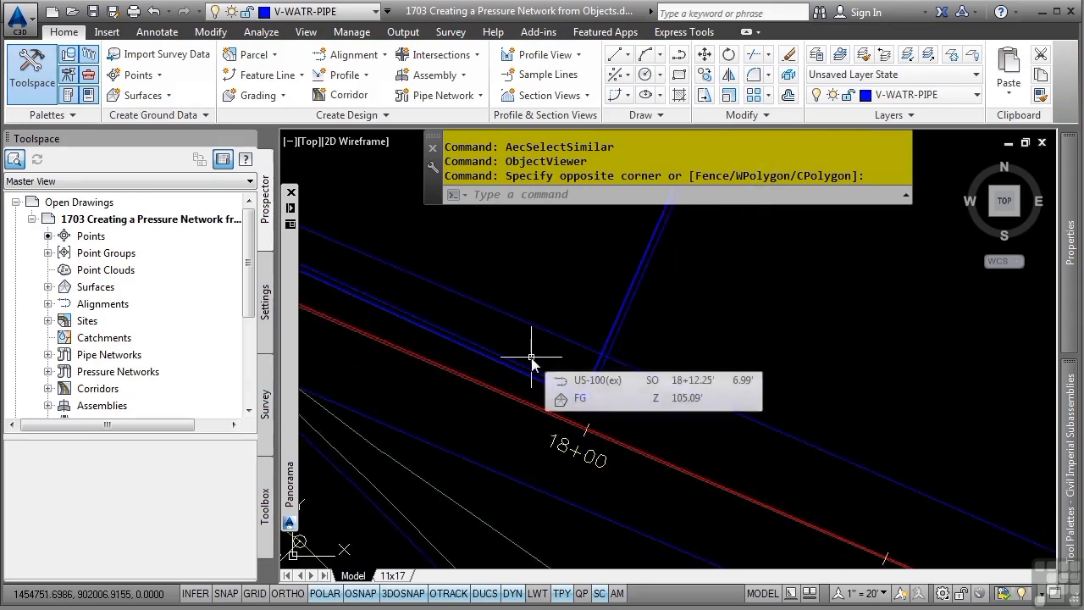
{"action": "scroll", "coordinate": [533, 359], "scroll_direction": "down", "scroll_amount": 3}
{"action": "scroll", "coordinate": [450, 308], "scroll_direction": "down", "scroll_amount": 3}
{"action": "middle_click_drag", "start_coordinate": [450, 308], "coordinate": [760, 443]}
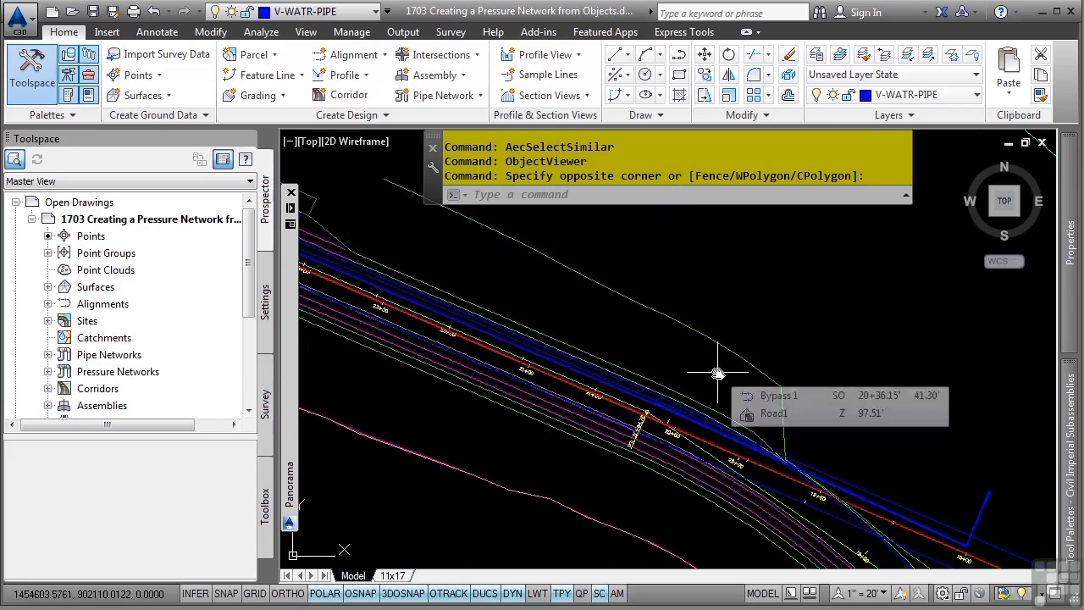
{"action": "left_click", "coordinate": [353, 56]}
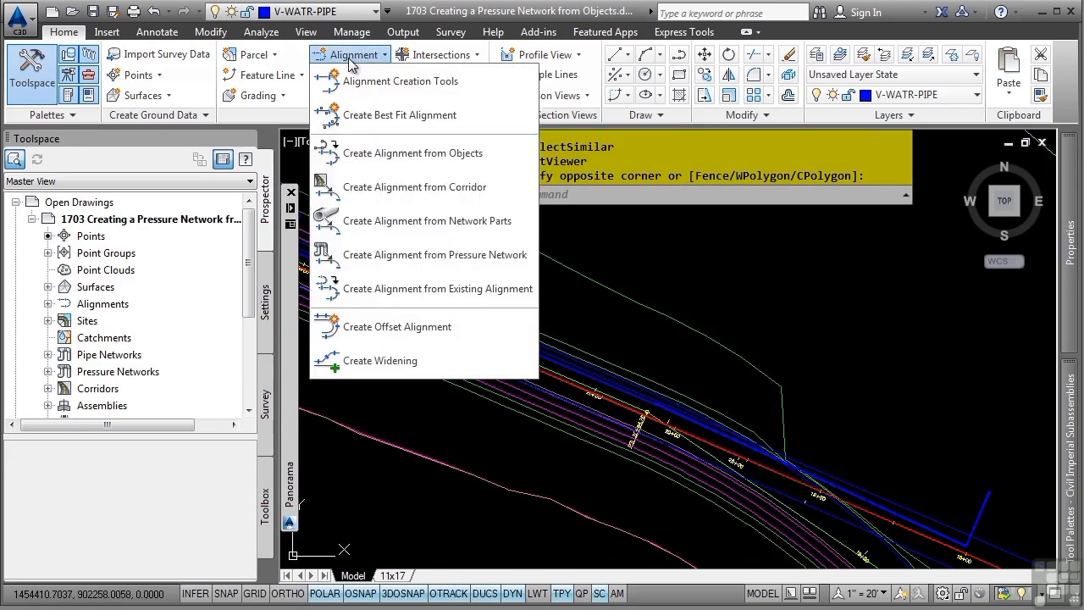
{"action": "left_click", "coordinate": [391, 262]}
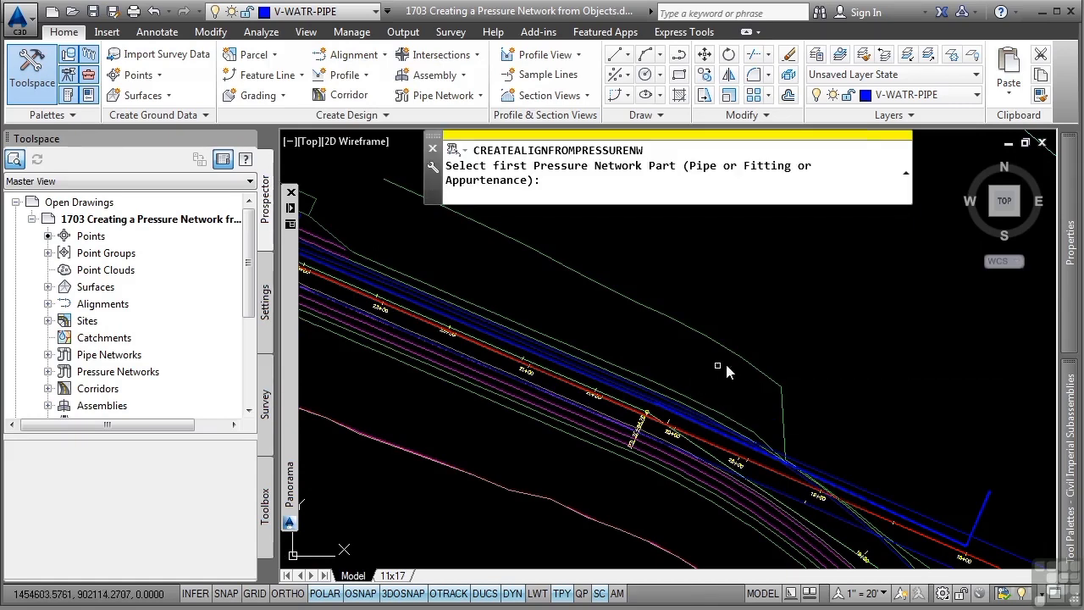
Pick the first and next pressure pipes of the new waterline and finish the selection.
{"action": "middle_click_drag", "start_coordinate": [727, 368], "coordinate": [604, 316]}
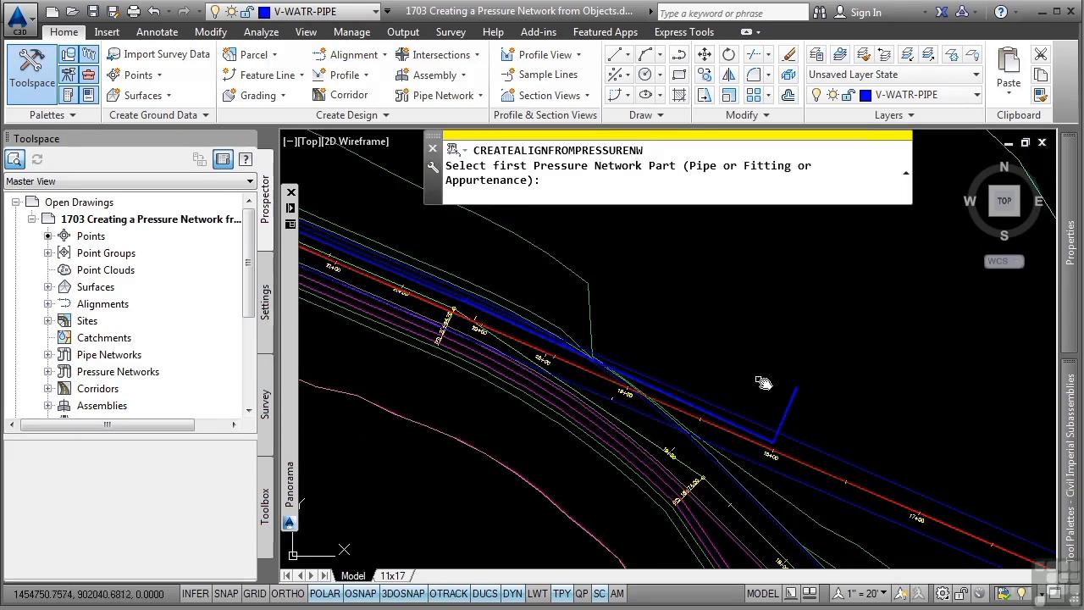
{"action": "scroll", "coordinate": [821, 391], "scroll_direction": "up", "scroll_amount": 5}
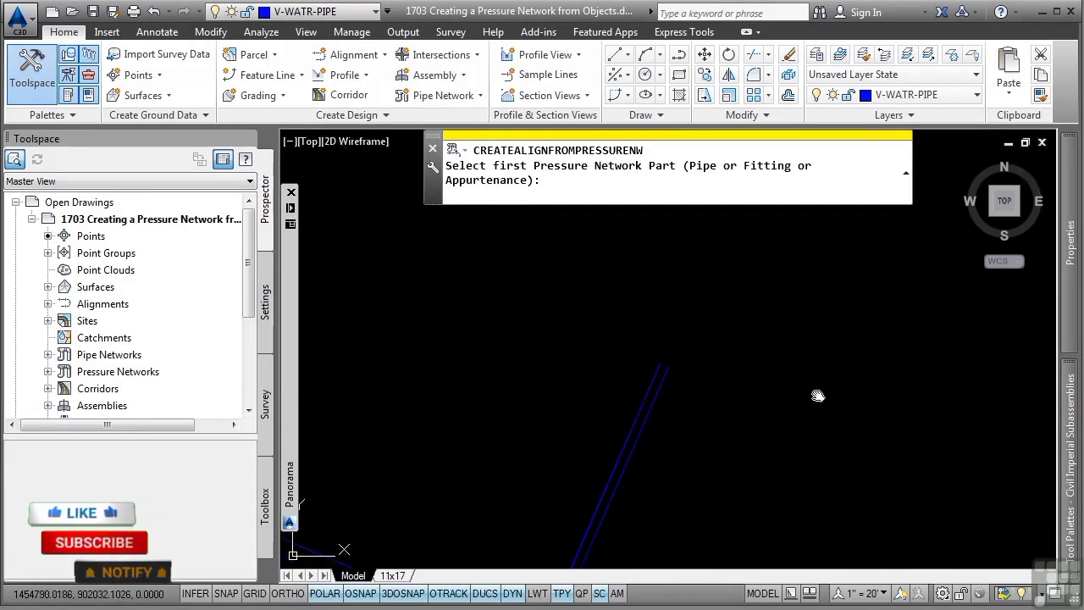
{"action": "middle_click_drag", "start_coordinate": [822, 395], "coordinate": [673, 370]}
{"action": "left_click", "coordinate": [650, 377]}
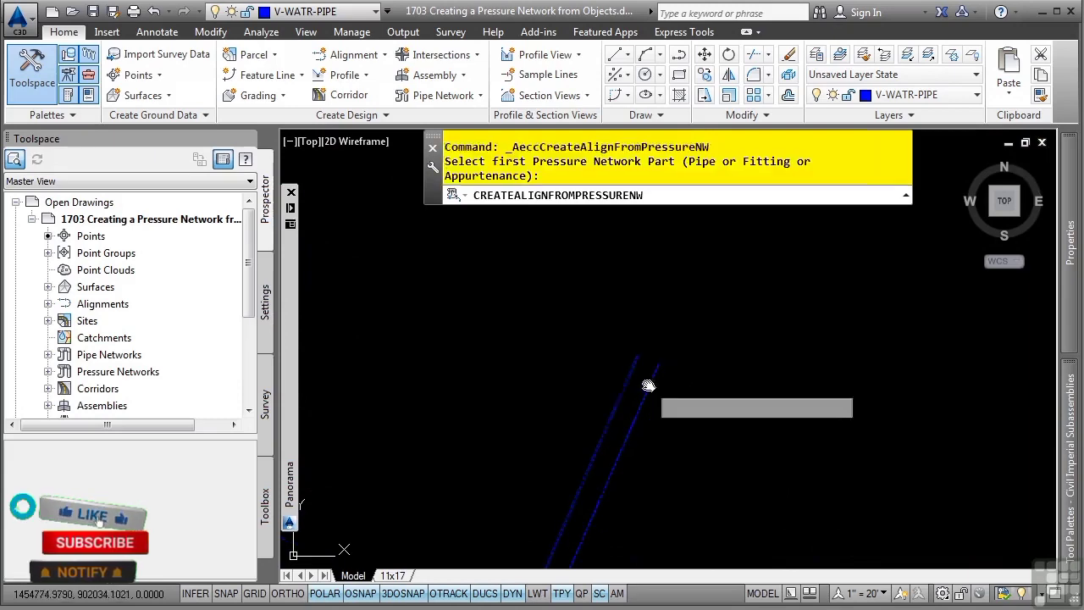
{"action": "scroll", "coordinate": [419, 407], "scroll_direction": "down", "scroll_amount": 3}
{"action": "mouse_move", "coordinate": [420, 407]}
{"action": "middle_mouse_down"}
{"action": "mouse_move", "coordinate": [460, 395]}
{"action": "mouse_move", "coordinate": [847, 444]}
{"action": "middle_mouse_up"}
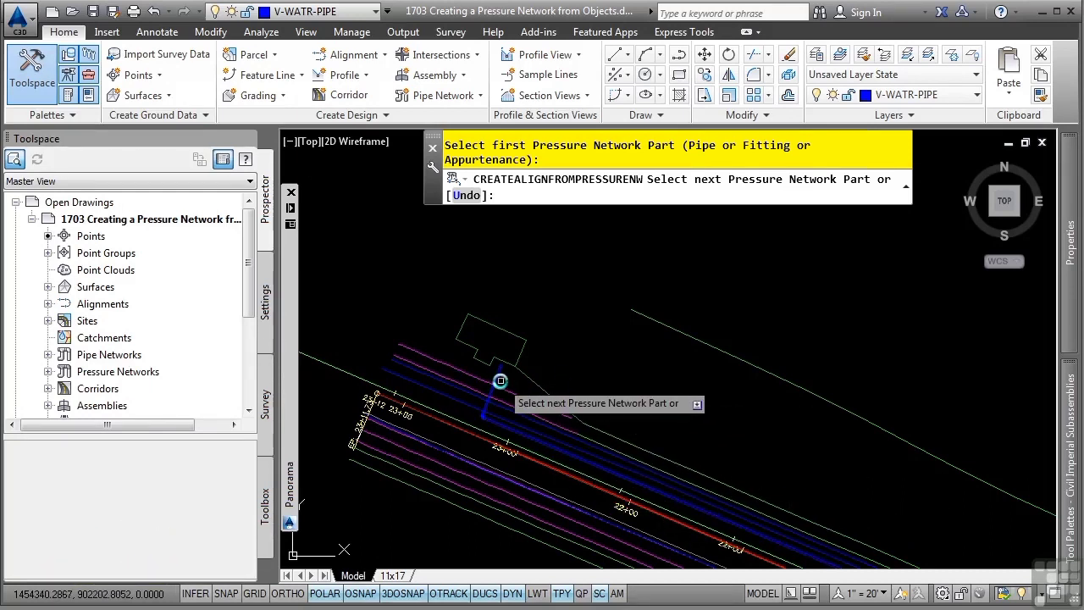
{"action": "scroll", "coordinate": [496, 375], "scroll_direction": "up", "scroll_amount": 4}
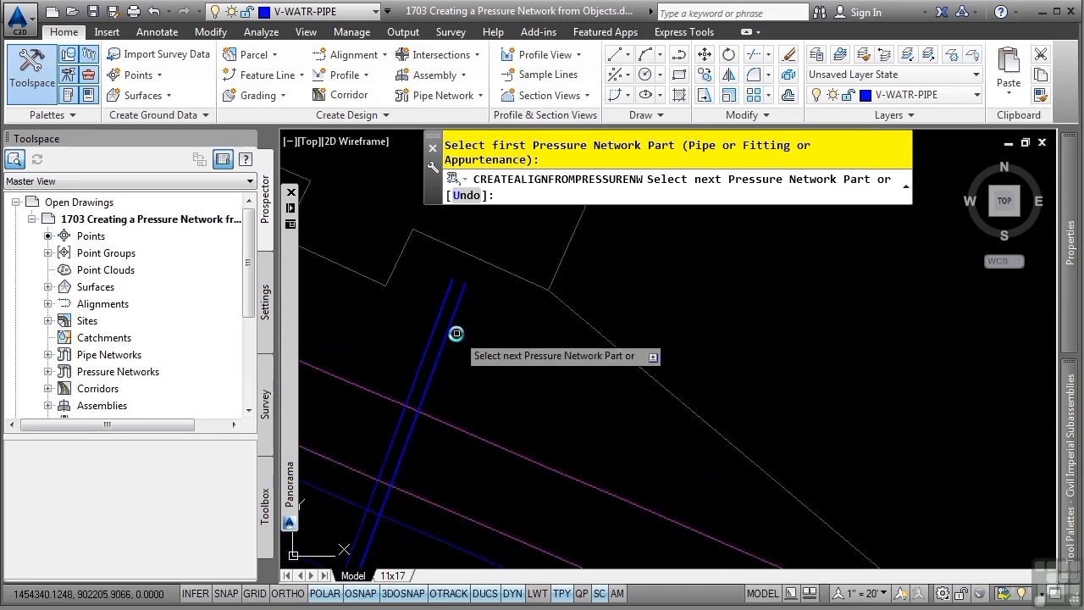
{"action": "left_click", "coordinate": [450, 322]}
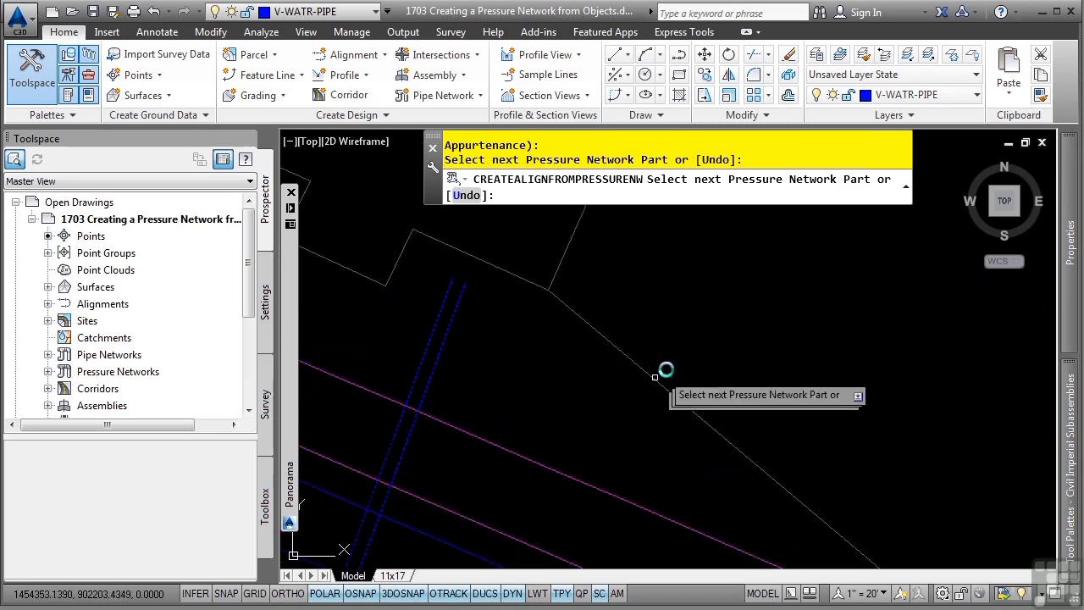
{"action": "key", "text": "Return"}
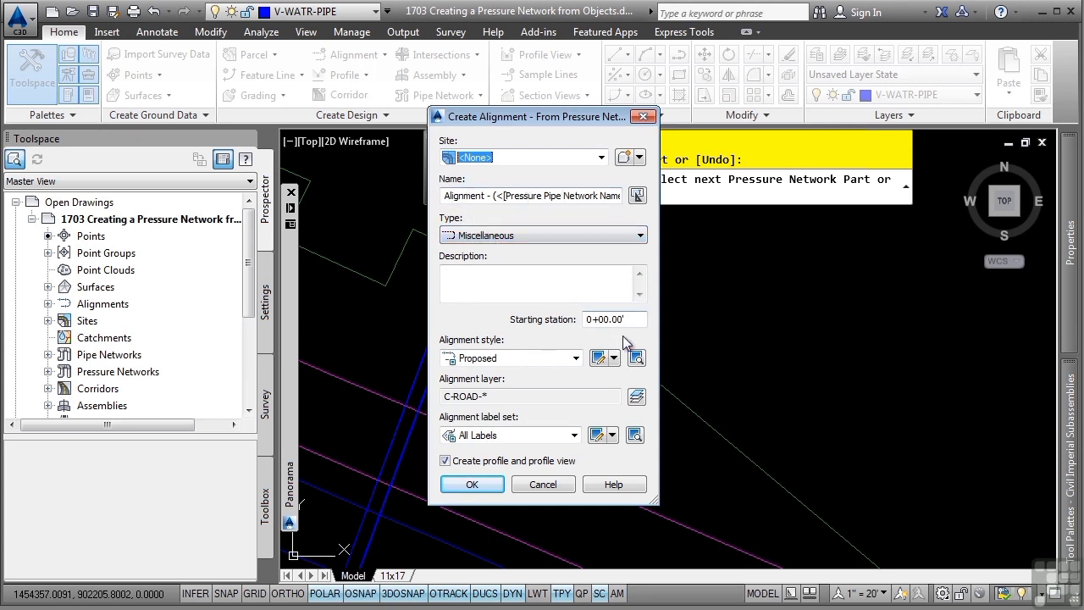
Give the new alignment the Basic style and _No Labels label set, and create it.
{"action": "left_click", "coordinate": [526, 360]}
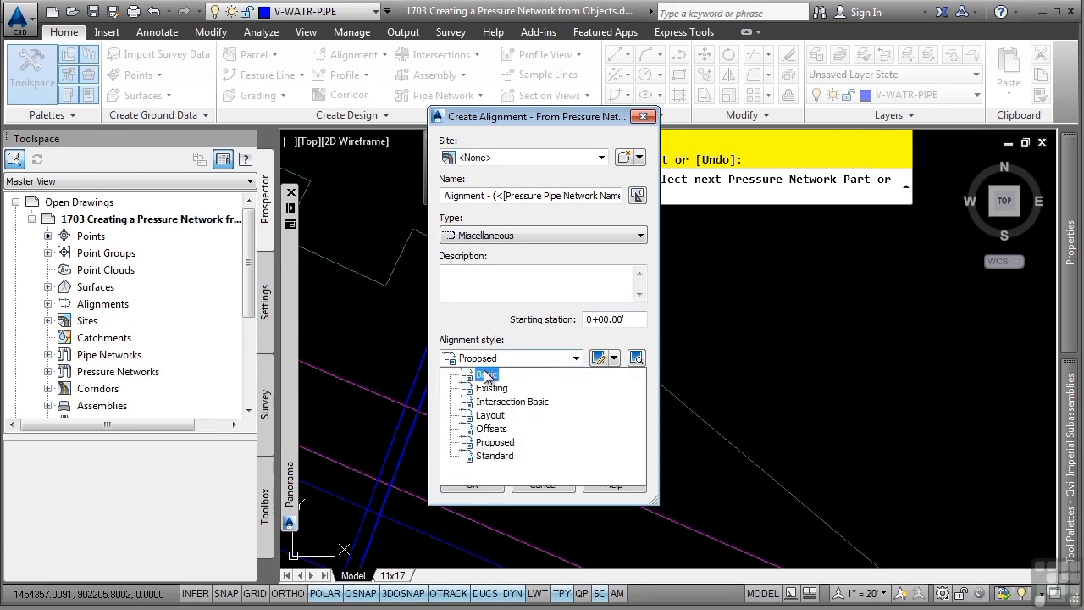
{"action": "left_click", "coordinate": [491, 440]}
{"action": "left_click", "coordinate": [511, 437]}
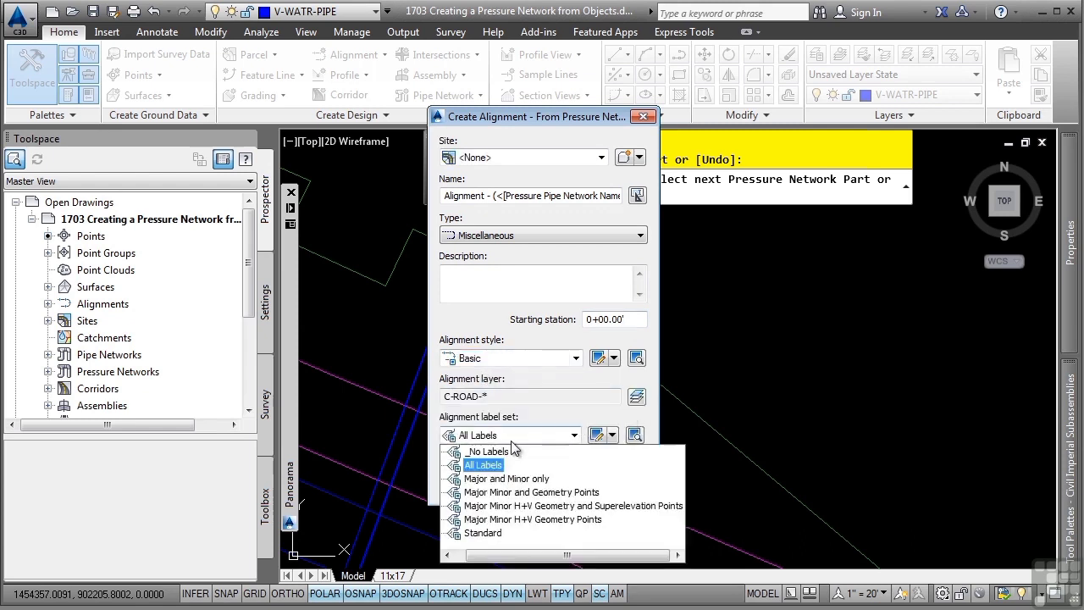
{"action": "left_click", "coordinate": [494, 457]}
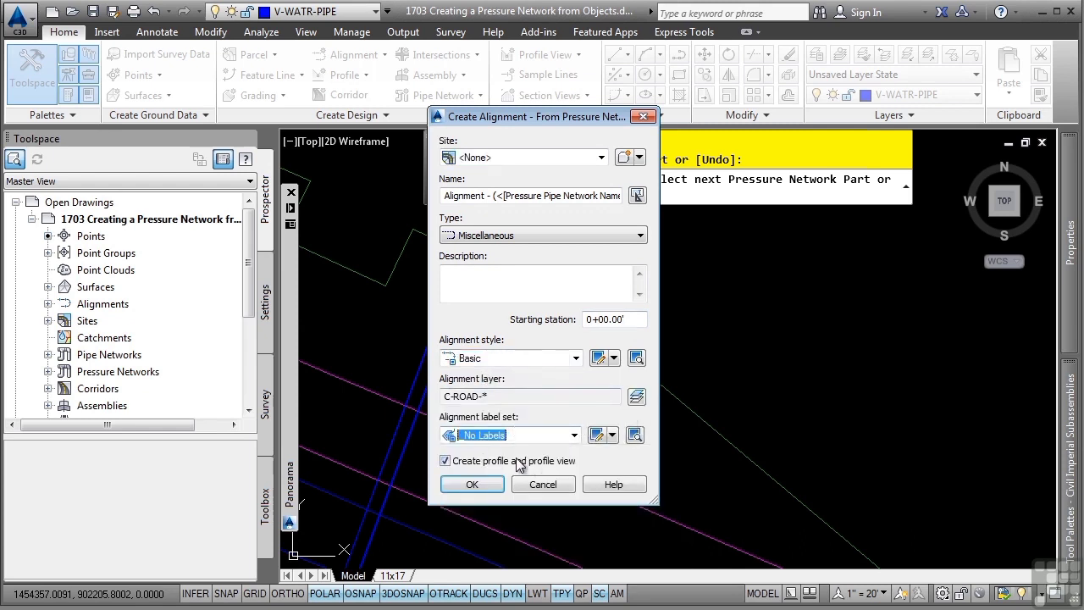
{"action": "left_click", "coordinate": [468, 485]}
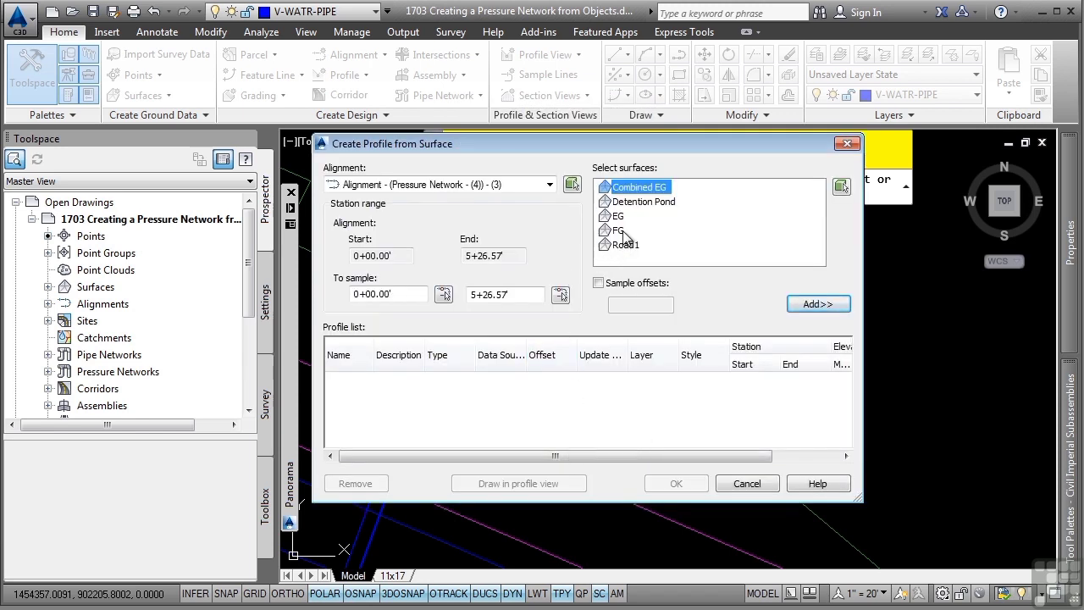
Add the FG surface profile and draw it in a No Grid (Pipe Network) profile view.
{"action": "left_click", "coordinate": [621, 231]}
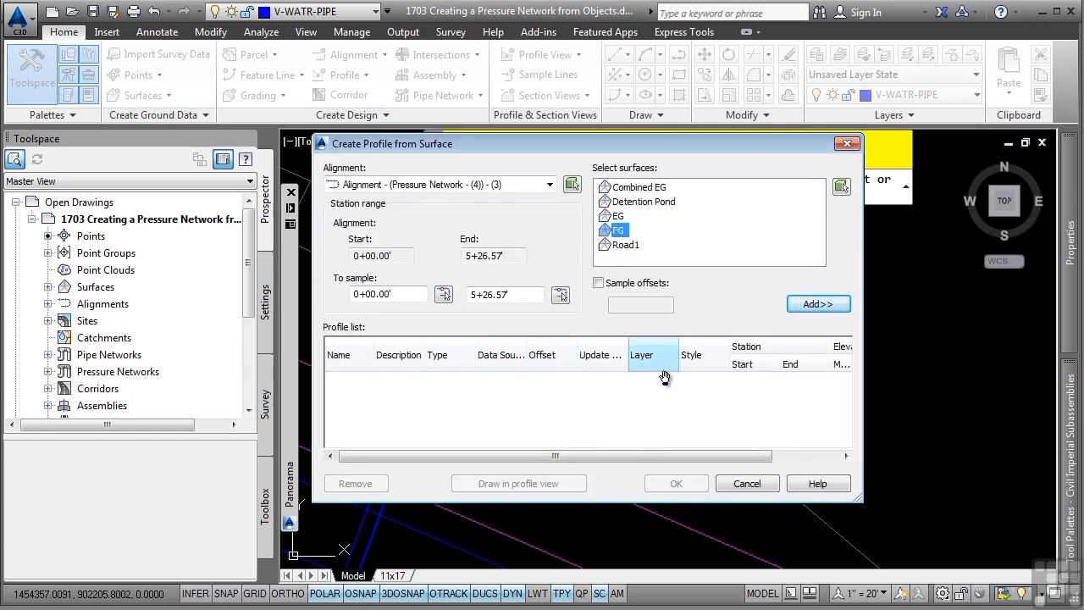
{"action": "left_click", "coordinate": [820, 304]}
{"action": "left_click", "coordinate": [511, 484]}
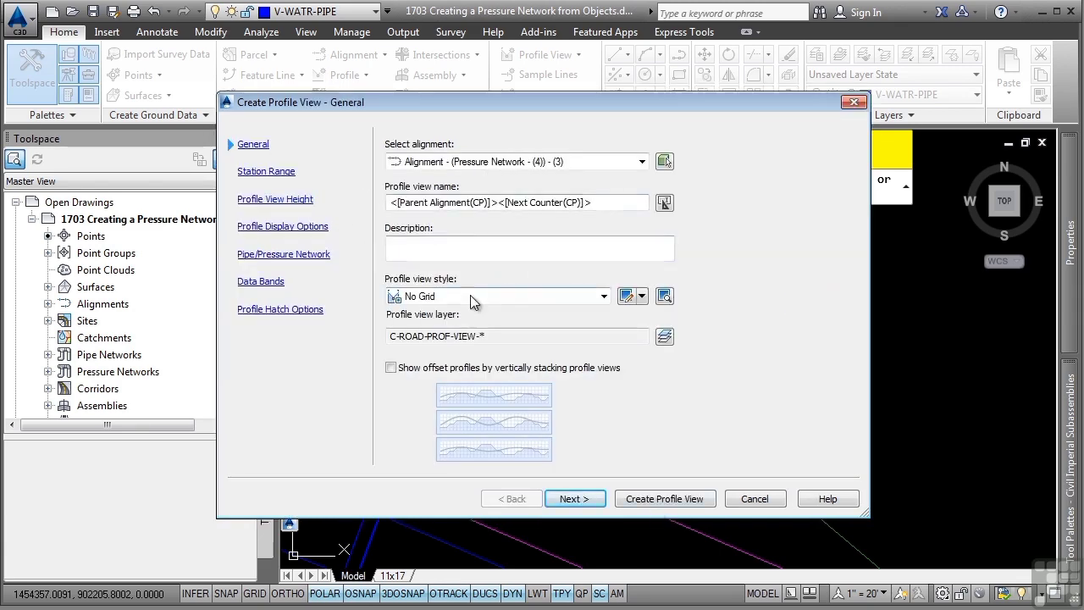
{"action": "left_click", "coordinate": [470, 296]}
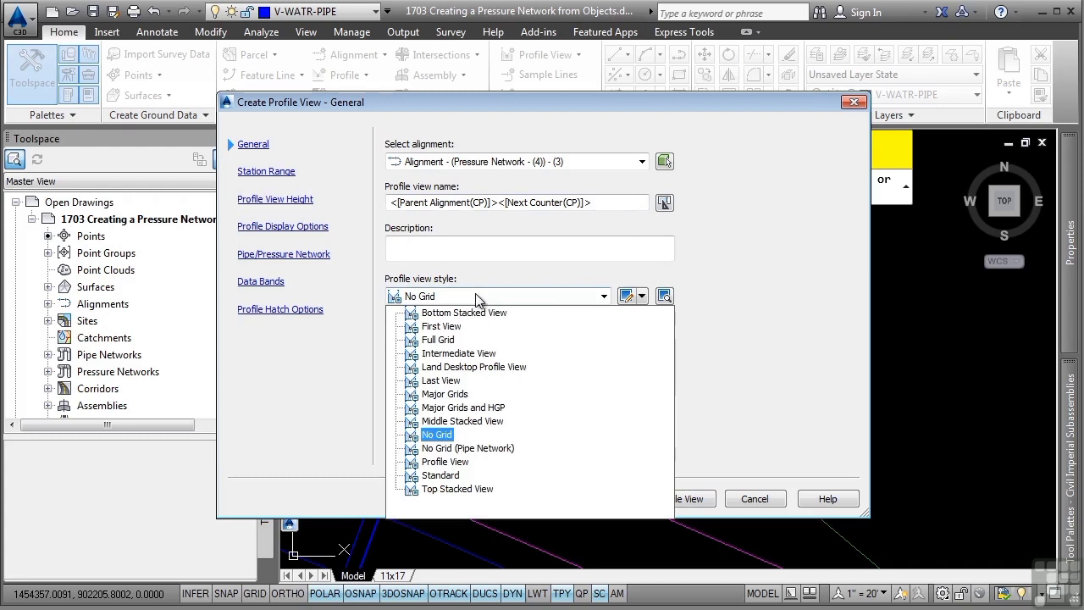
{"action": "left_click", "coordinate": [474, 449]}
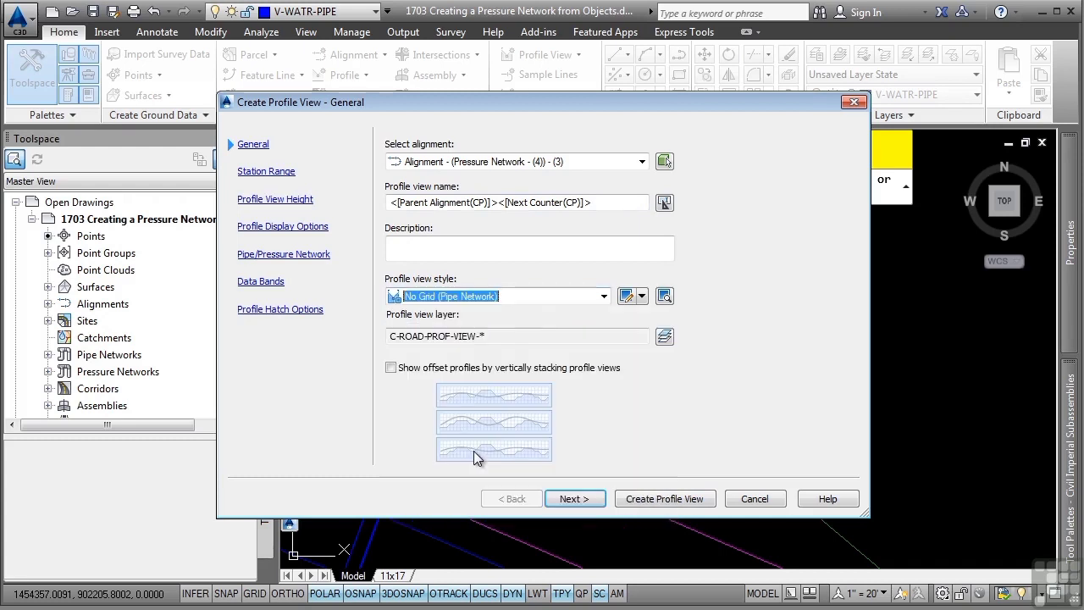
{"action": "left_click", "coordinate": [587, 498]}
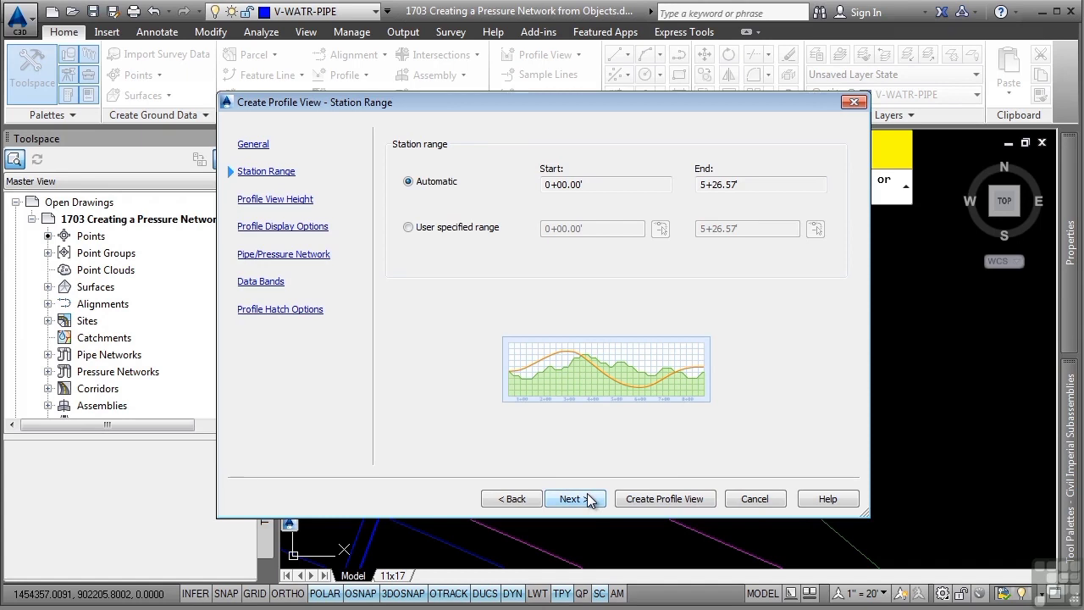
{"action": "left_click", "coordinate": [587, 498]}
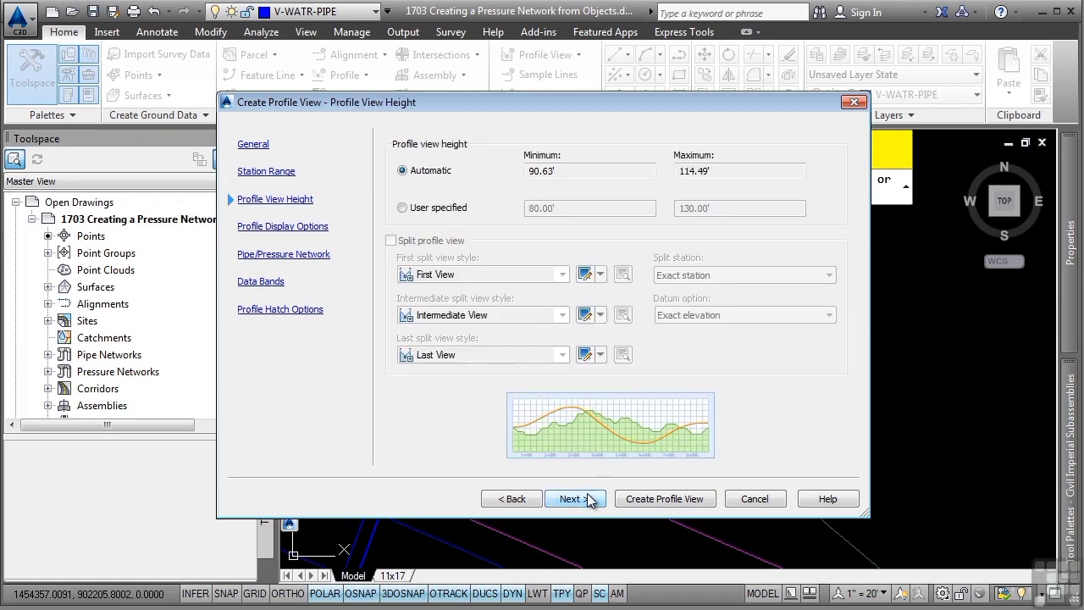
{"action": "left_click", "coordinate": [587, 498]}
Set the FG profile to Basic style with _No Labels and create the profile view.
{"action": "left_click_drag", "start_coordinate": [514, 458], "coordinate": [704, 459]}
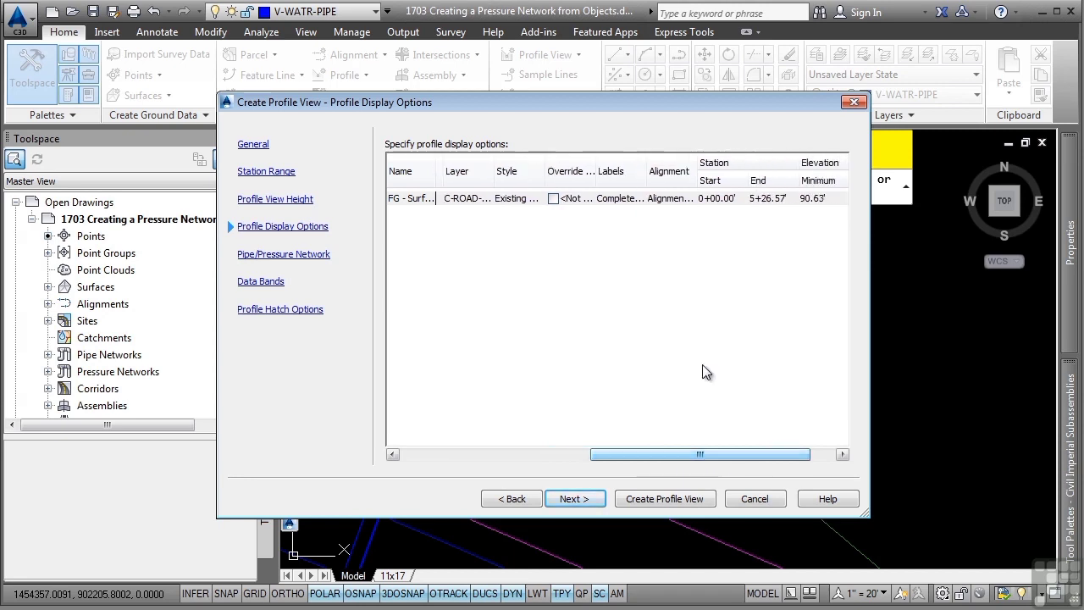
{"action": "left_click", "coordinate": [610, 197]}
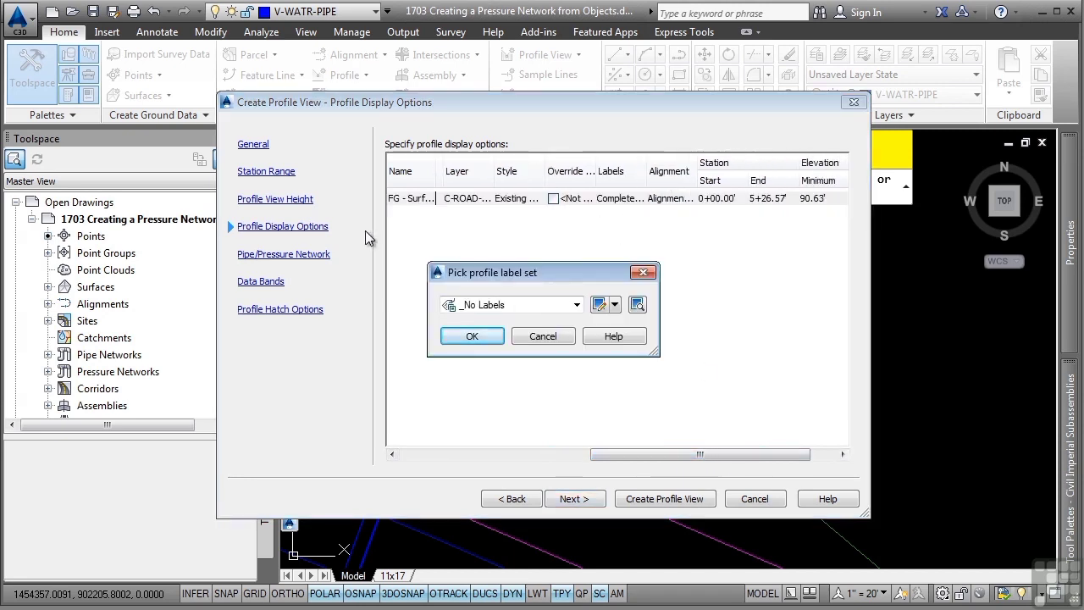
{"action": "left_click", "coordinate": [469, 337]}
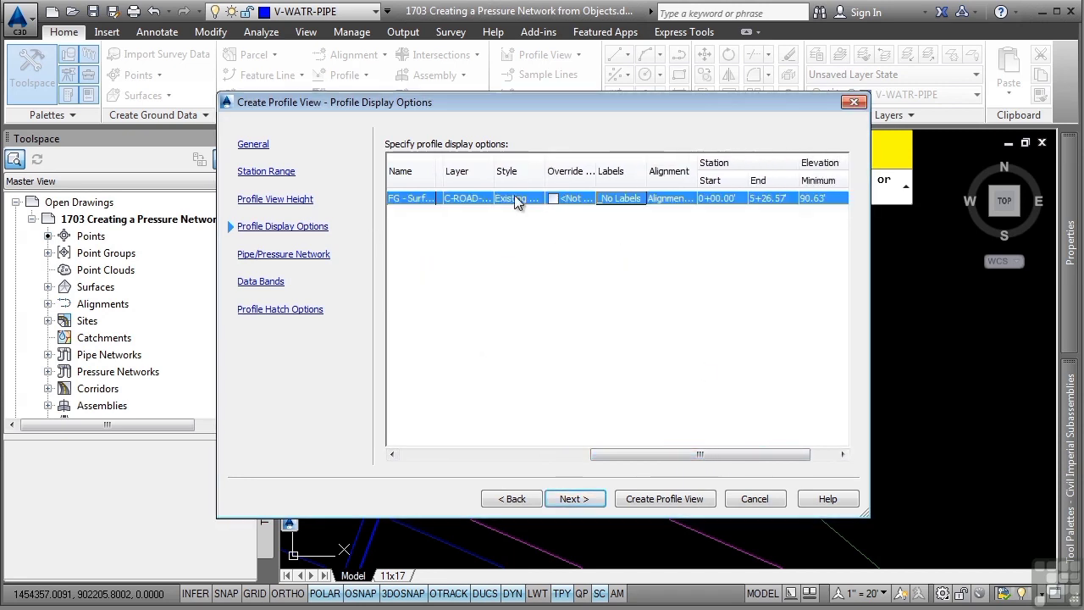
{"action": "left_click", "coordinate": [514, 198]}
{"action": "left_click", "coordinate": [478, 305]}
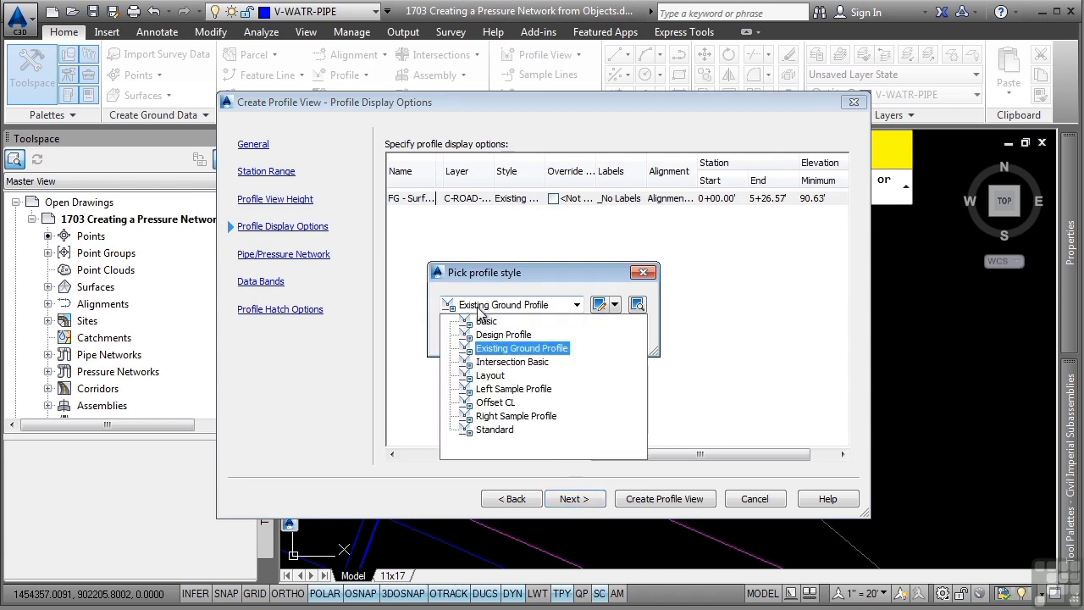
{"action": "left_click", "coordinate": [485, 321]}
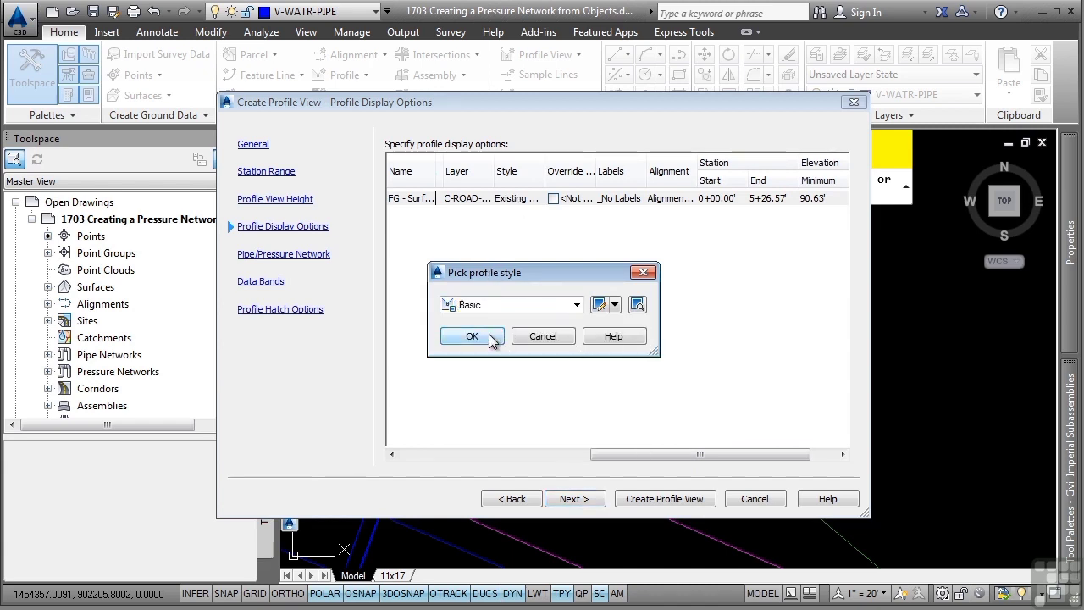
{"action": "left_click", "coordinate": [472, 336]}
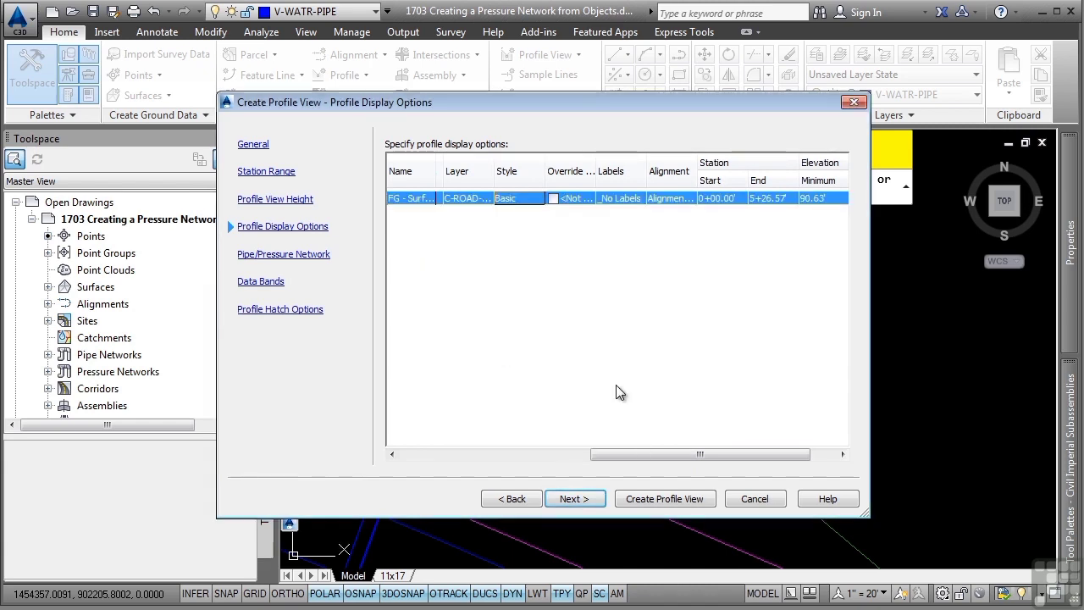
{"action": "left_click", "coordinate": [575, 499]}
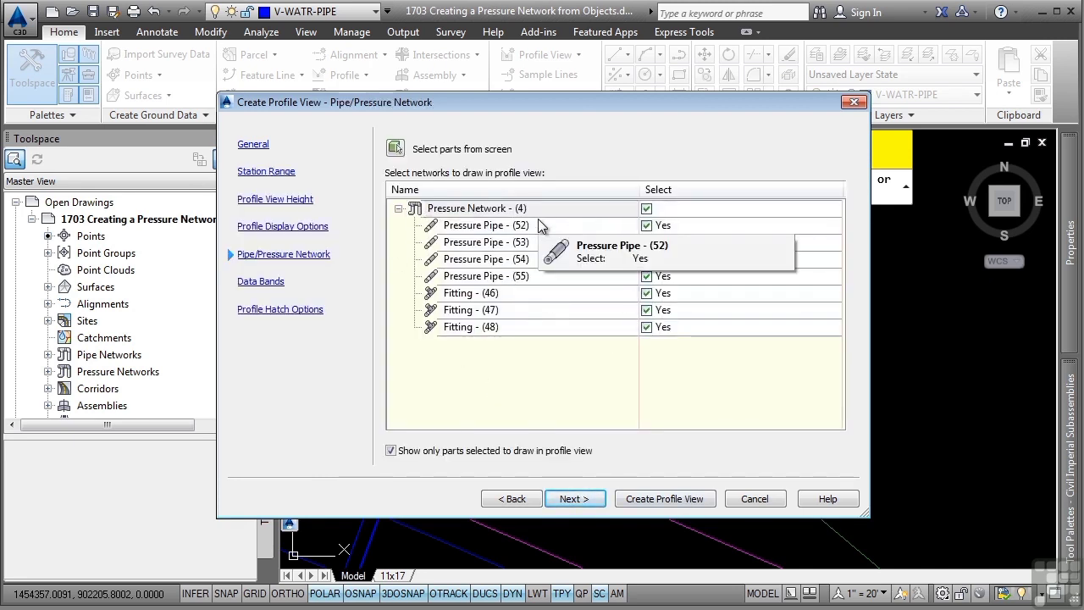
{"action": "left_click", "coordinate": [658, 496]}
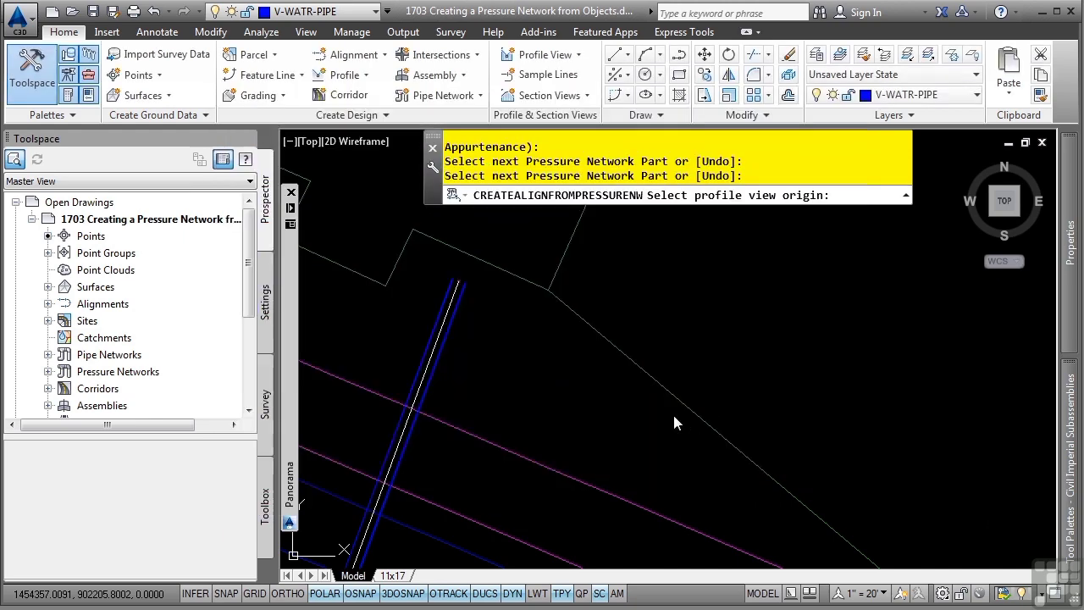
Place the profile view origin in empty space above the network.
{"action": "scroll", "coordinate": [695, 351], "scroll_direction": "down", "scroll_amount": 5}
{"action": "middle_click_drag", "start_coordinate": [770, 323], "coordinate": [602, 461]}
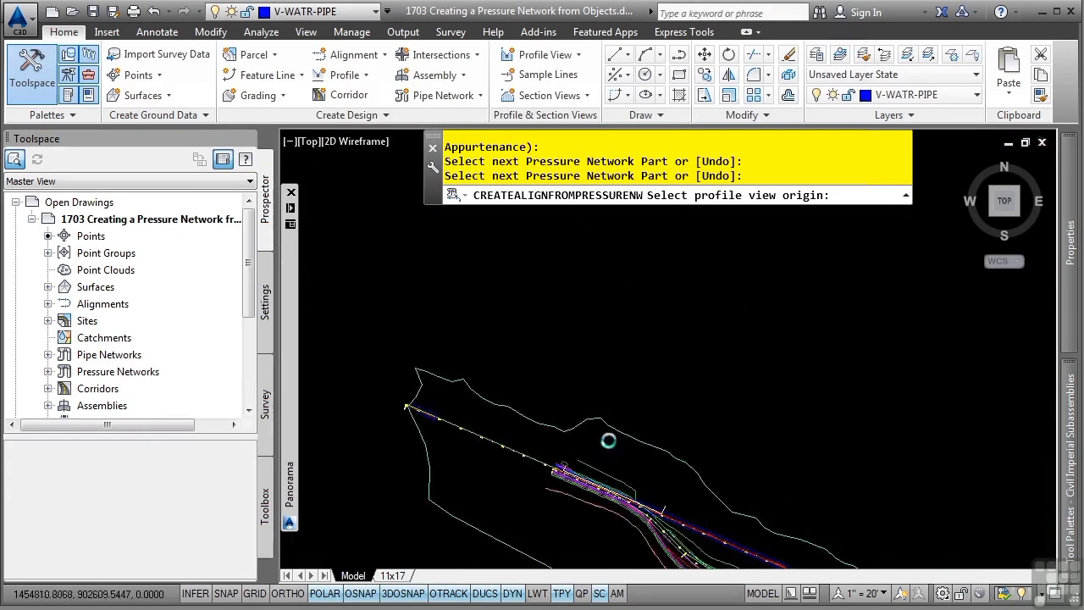
{"action": "left_click", "coordinate": [585, 344]}
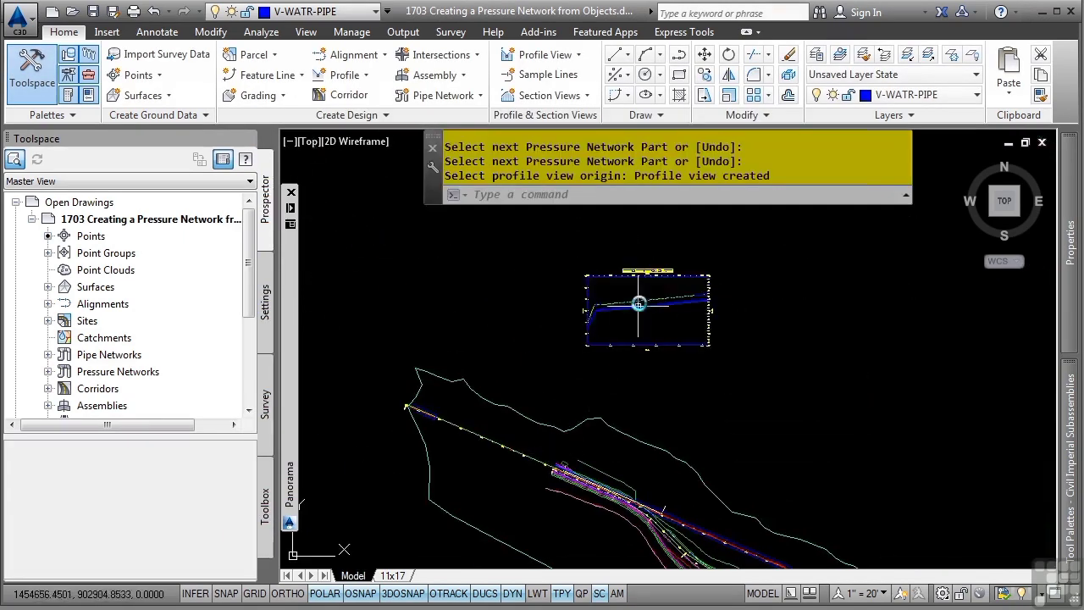
Zoom and pan along the profile to inspect the pipe, then zoom to extents.
{"action": "scroll", "coordinate": [649, 298], "scroll_direction": "up", "scroll_amount": 8}
{"action": "scroll", "coordinate": [668, 339], "scroll_direction": "up", "scroll_amount": 2}
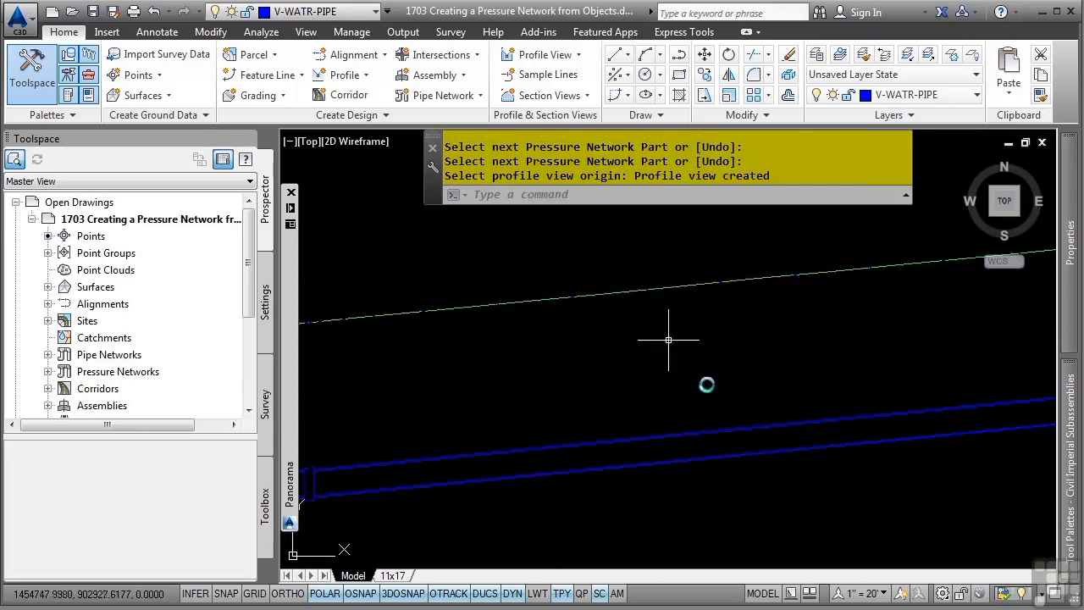
{"action": "scroll", "coordinate": [775, 426], "scroll_direction": "down", "scroll_amount": 2}
{"action": "scroll", "coordinate": [758, 358], "scroll_direction": "down", "scroll_amount": 1}
{"action": "middle_click_drag", "start_coordinate": [758, 359], "coordinate": [508, 421]}
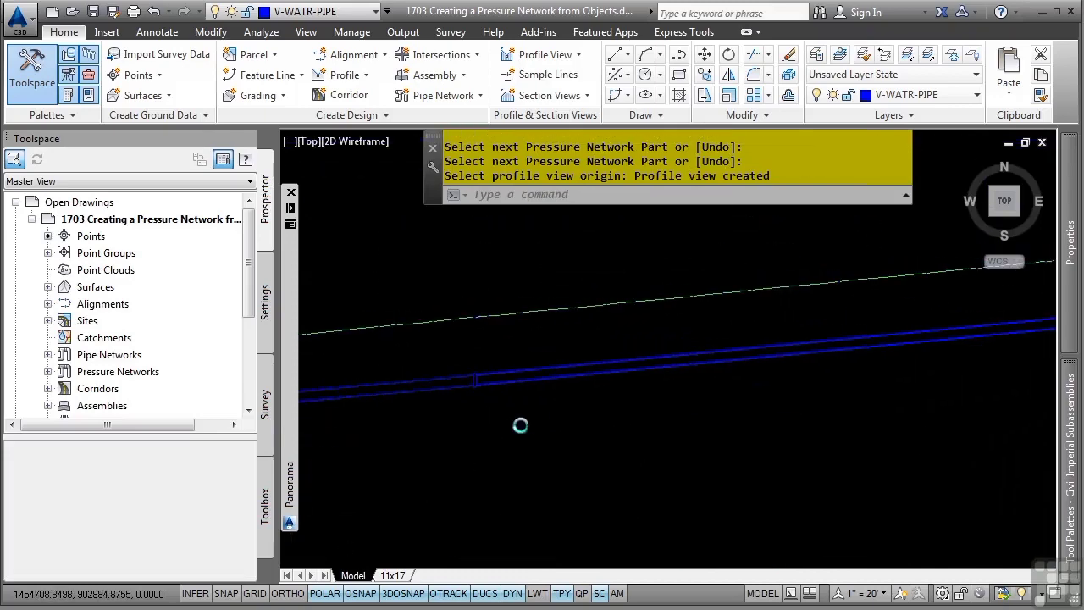
{"action": "mouse_move", "coordinate": [664, 421]}
{"action": "middle_mouse_down"}
{"action": "mouse_move", "coordinate": [681, 449]}
{"action": "mouse_move", "coordinate": [760, 385]}
{"action": "middle_mouse_up"}
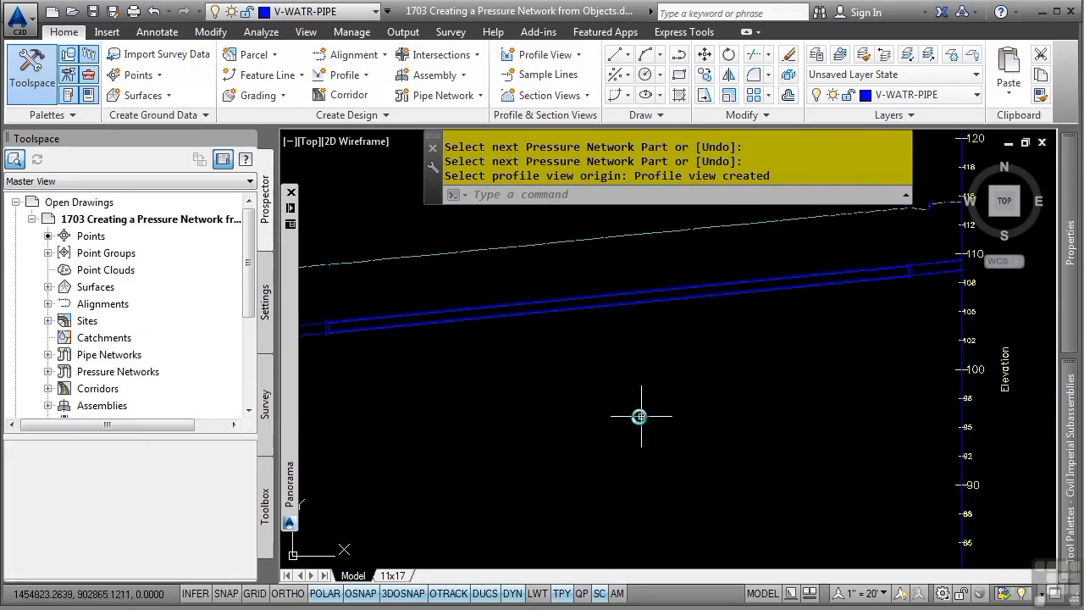
{"action": "middle_click_drag", "start_coordinate": [641, 416], "coordinate": [768, 406]}
{"action": "middle_click", "coordinate": [773, 408]}
{"action": "middle_click", "coordinate": [772, 408]}
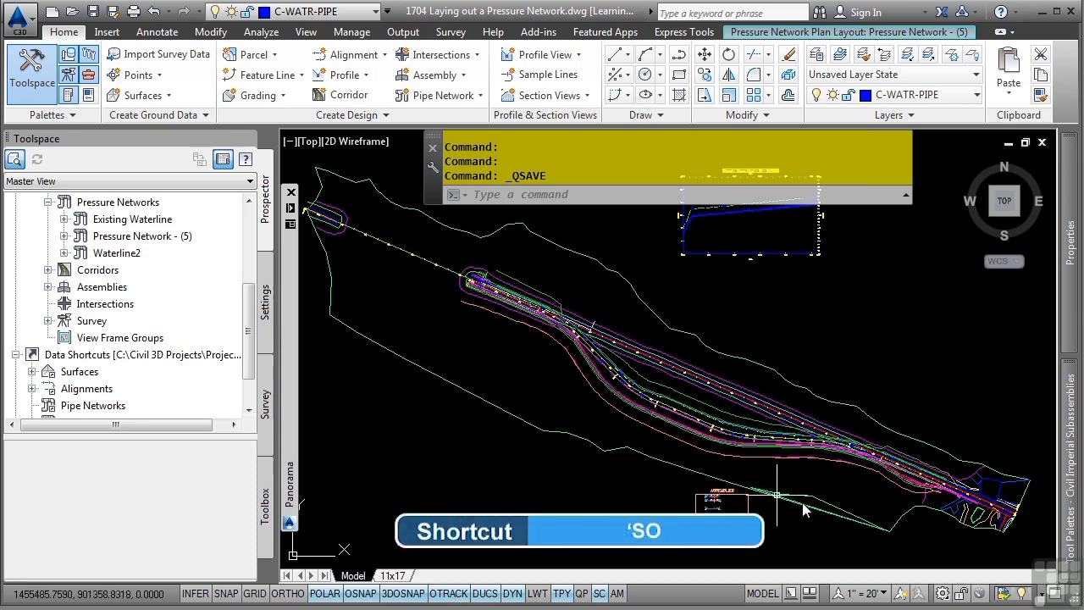
Freeze the layers of the Bypass 1 corridor lines, station label and red offset line.
{"action": "scroll", "coordinate": [903, 477], "scroll_direction": "up", "scroll_amount": 3}
{"action": "scroll", "coordinate": [903, 477], "scroll_direction": "up", "scroll_amount": 4}
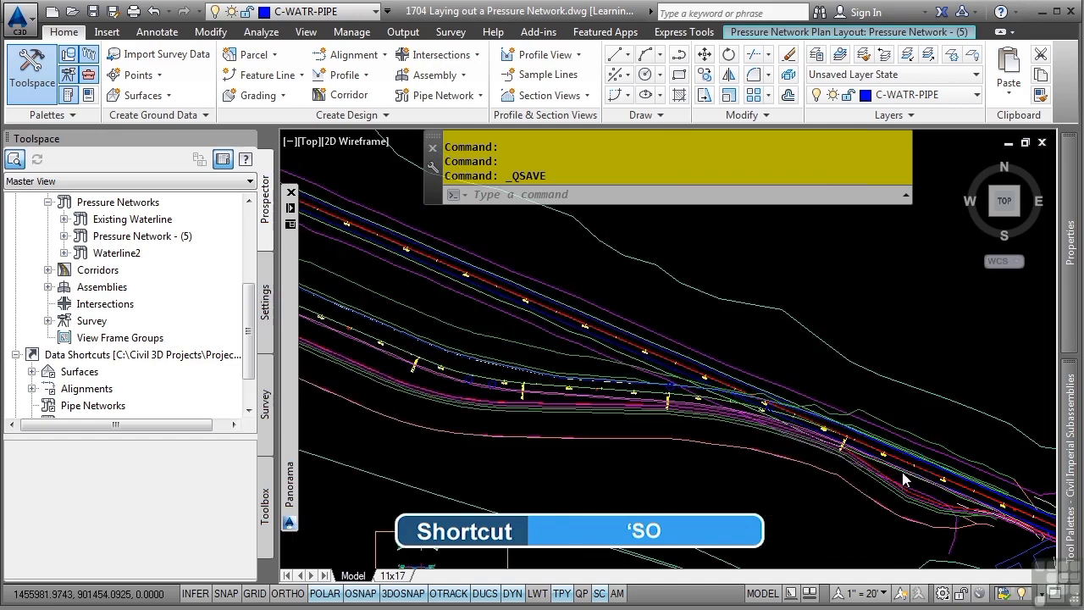
{"action": "mouse_move", "coordinate": [516, 370]}
{"action": "middle_mouse_down"}
{"action": "mouse_move", "coordinate": [593, 436]}
{"action": "mouse_move", "coordinate": [674, 431]}
{"action": "middle_mouse_up"}
{"action": "middle_click_drag", "start_coordinate": [474, 455], "coordinate": [710, 433]}
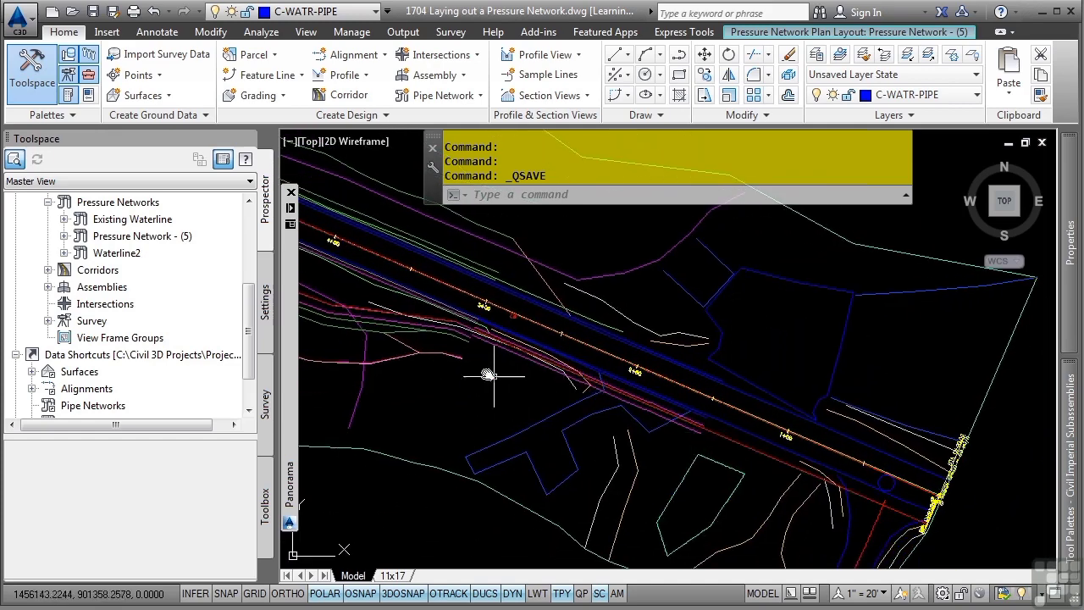
{"action": "mouse_move", "coordinate": [433, 344]}
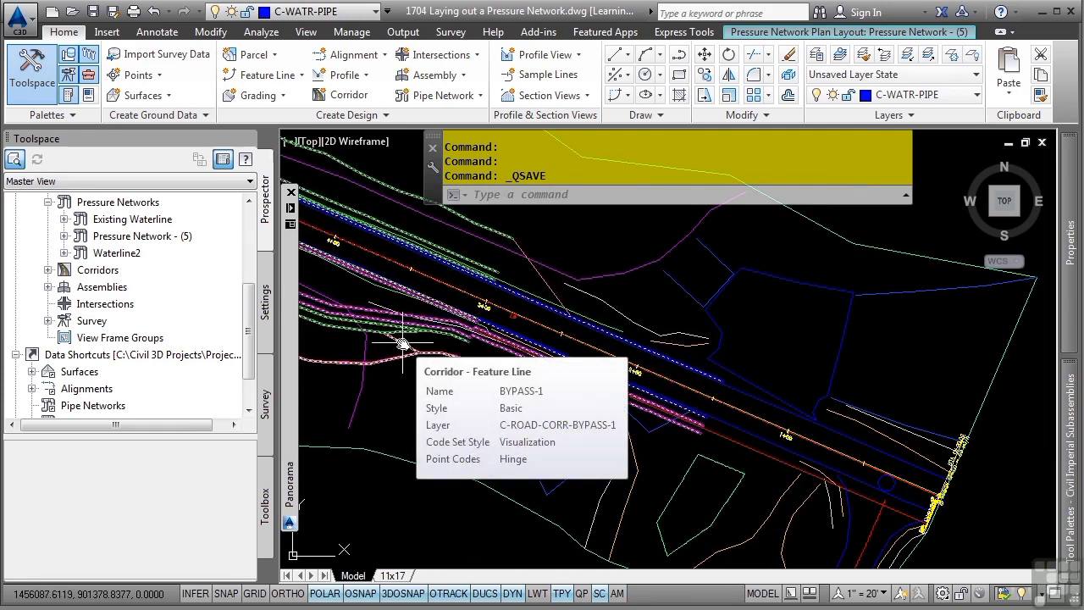
{"action": "left_click", "coordinate": [953, 55]}
{"action": "left_click", "coordinate": [343, 328]}
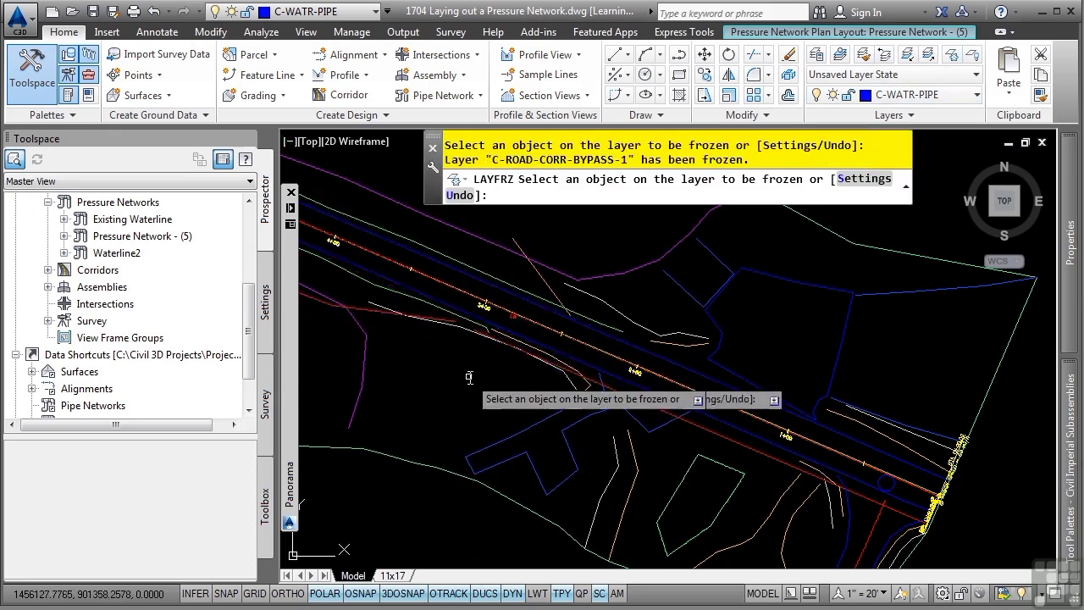
{"action": "scroll", "coordinate": [470, 377], "scroll_direction": "up", "scroll_amount": 5}
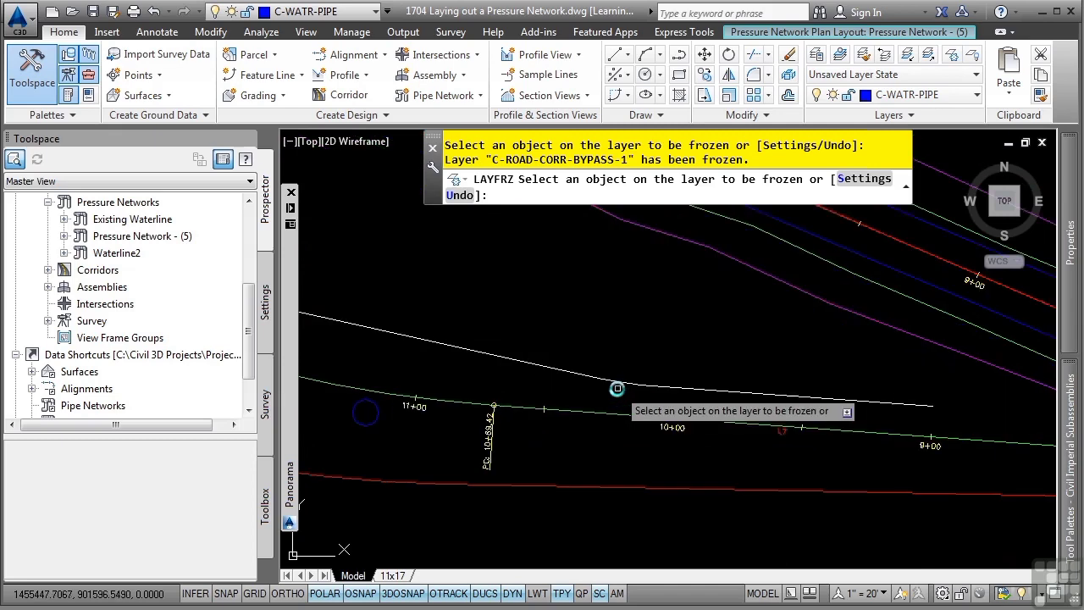
{"action": "left_click", "coordinate": [616, 389]}
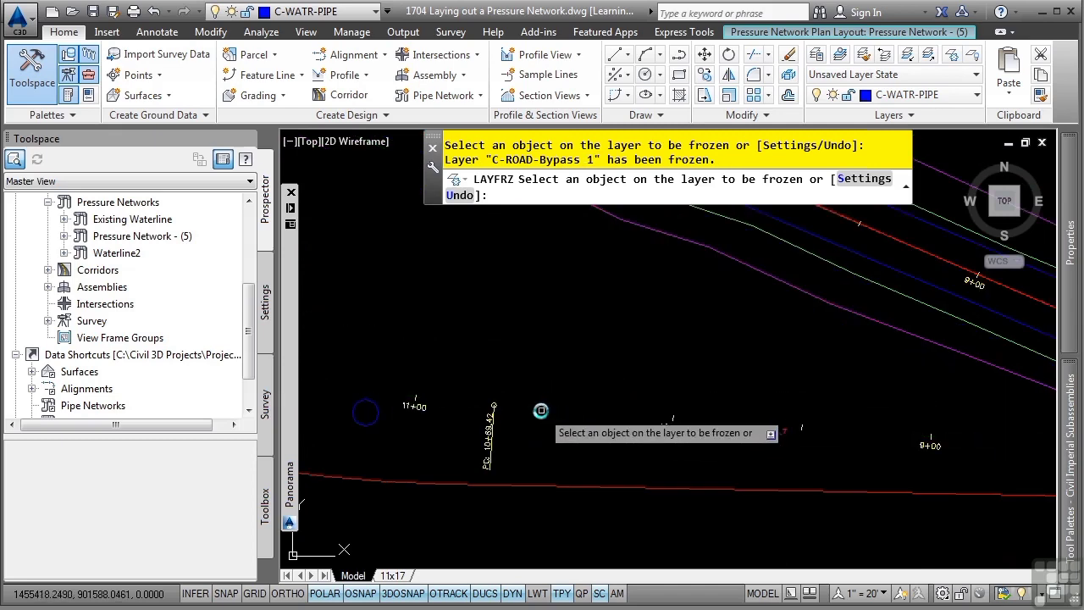
{"action": "left_click", "coordinate": [491, 436]}
{"action": "left_click", "coordinate": [644, 484]}
{"action": "scroll", "coordinate": [762, 435], "scroll_direction": "down", "scroll_amount": 5}
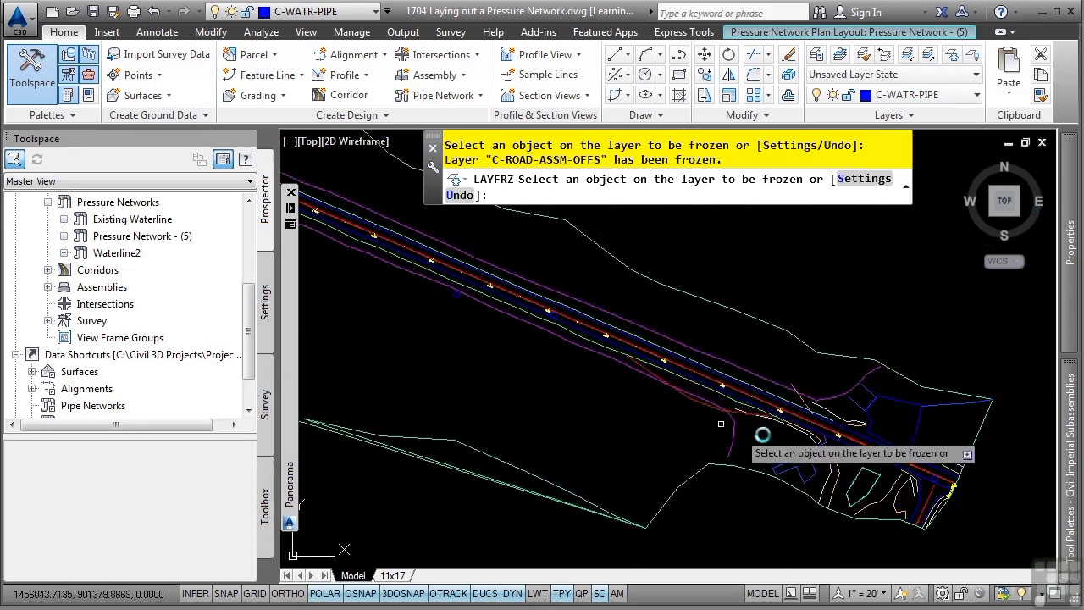
{"action": "scroll", "coordinate": [763, 435], "scroll_direction": "up", "scroll_amount": 5}
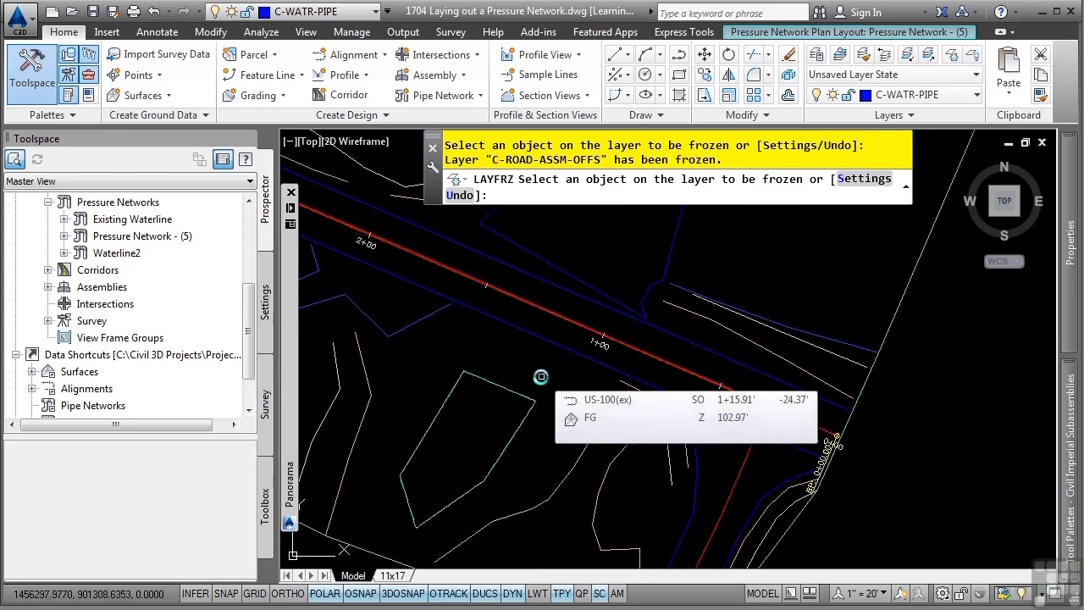
{"action": "key", "text": "Escape"}
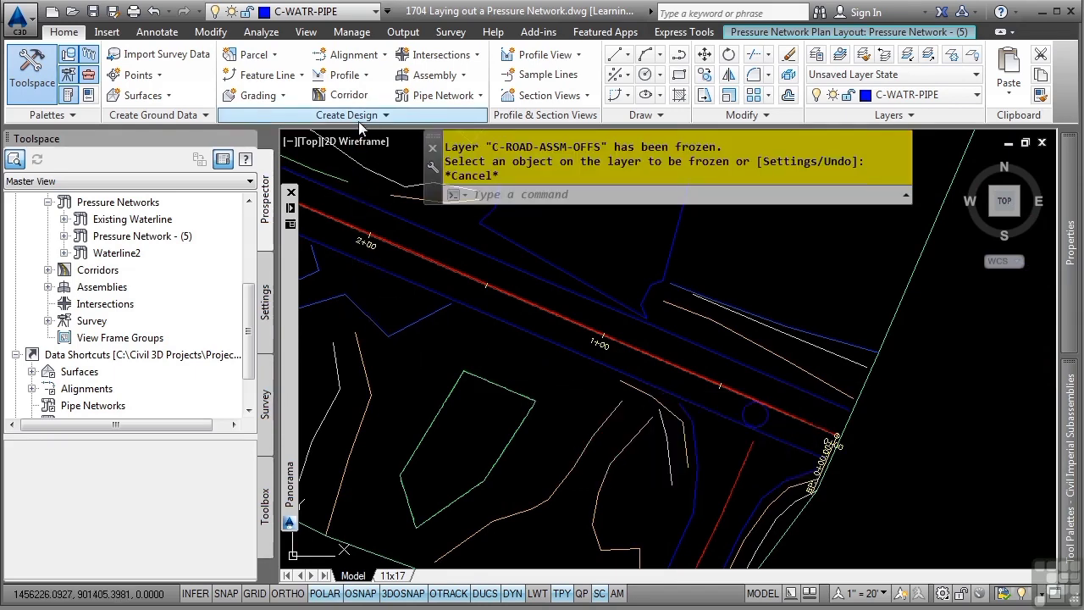
Start a new pressure network named 'Proposed Waterline' using the Water parts list and default layers.
{"action": "left_click", "coordinate": [446, 96]}
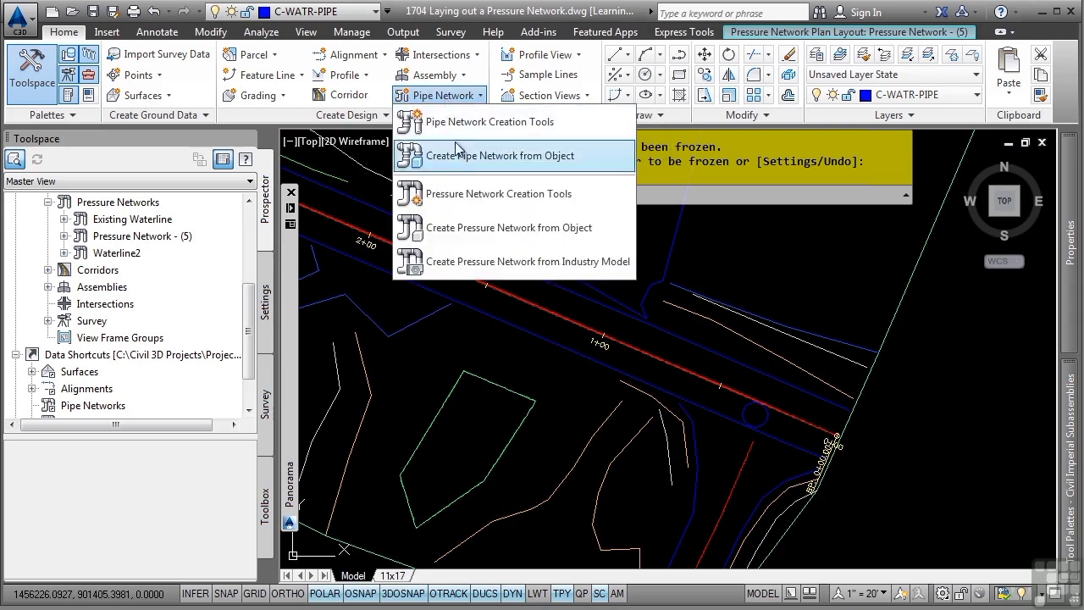
{"action": "left_click", "coordinate": [472, 194]}
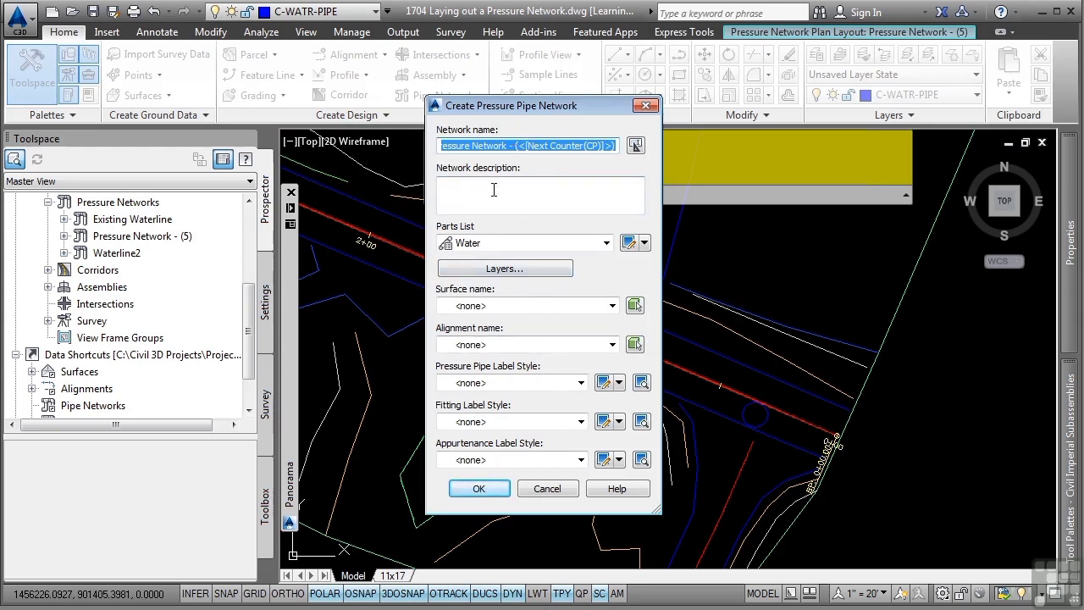
{"action": "type", "text": "Proposed Waterline"}
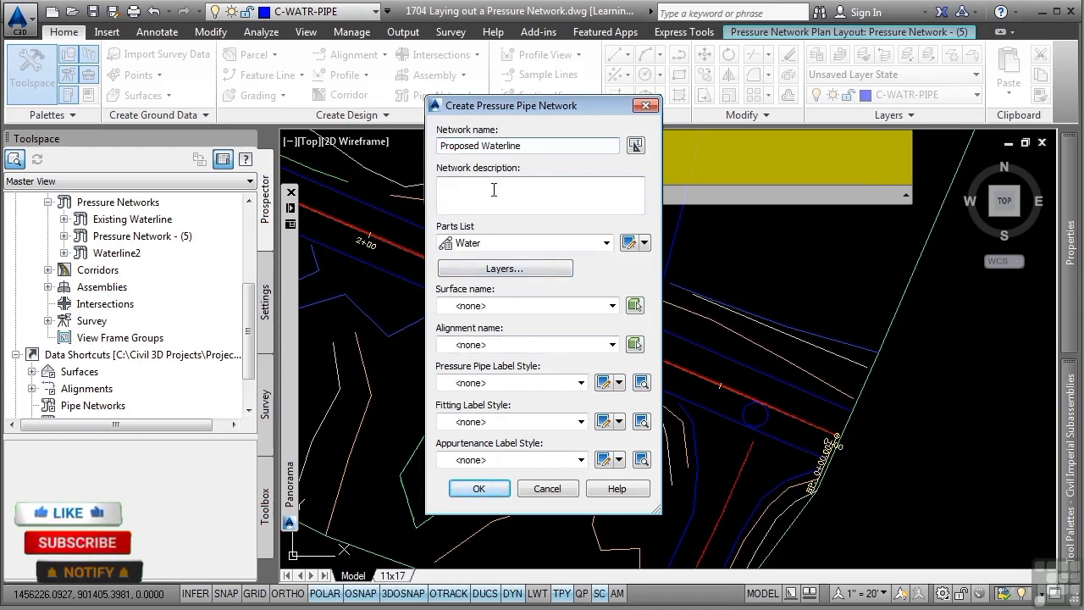
{"action": "left_click", "coordinate": [536, 243]}
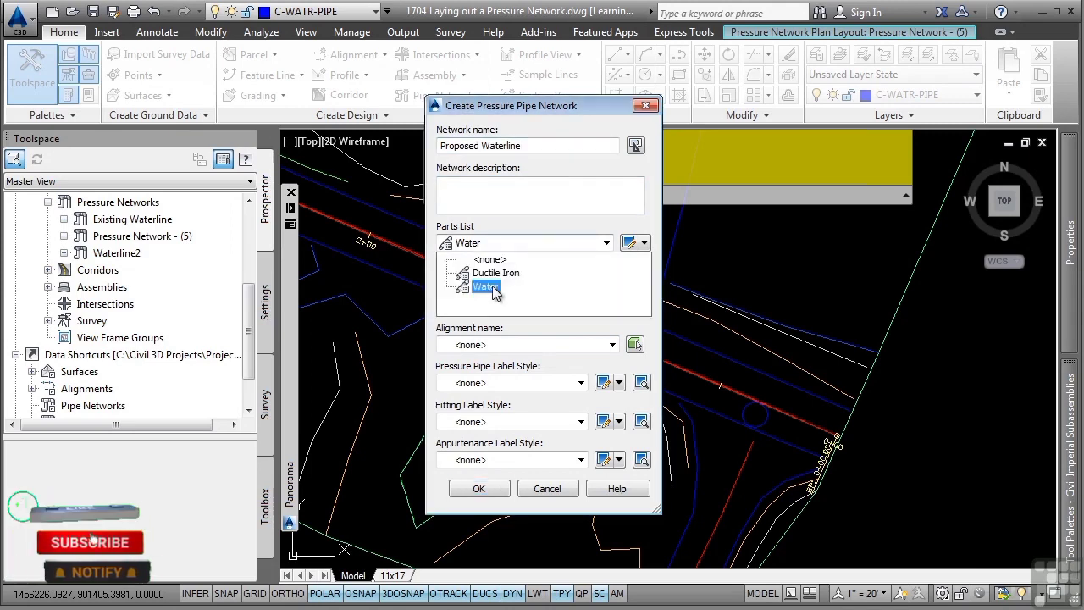
{"action": "left_click", "coordinate": [534, 243]}
{"action": "left_click", "coordinate": [467, 270]}
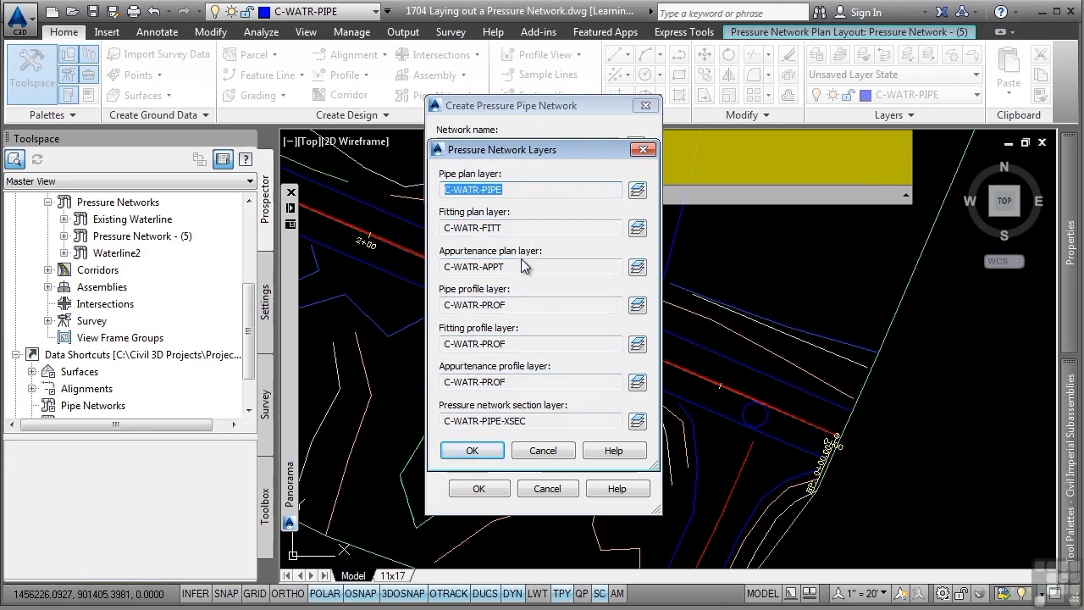
{"action": "left_click", "coordinate": [472, 450]}
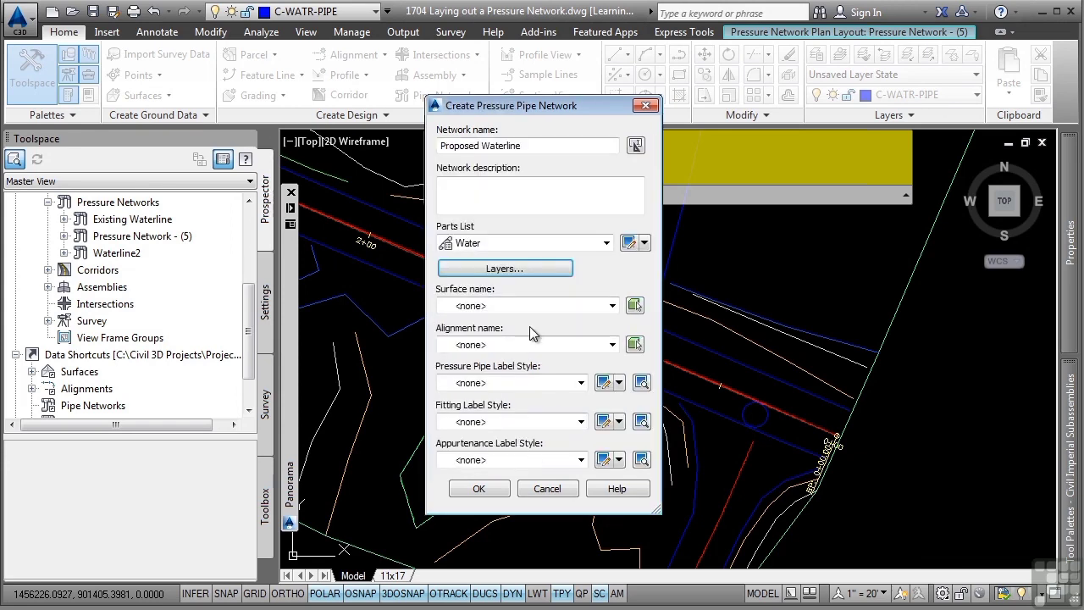
Reference the FG surface and Bypass 1 alignment, then create the network.
{"action": "left_click", "coordinate": [520, 306]}
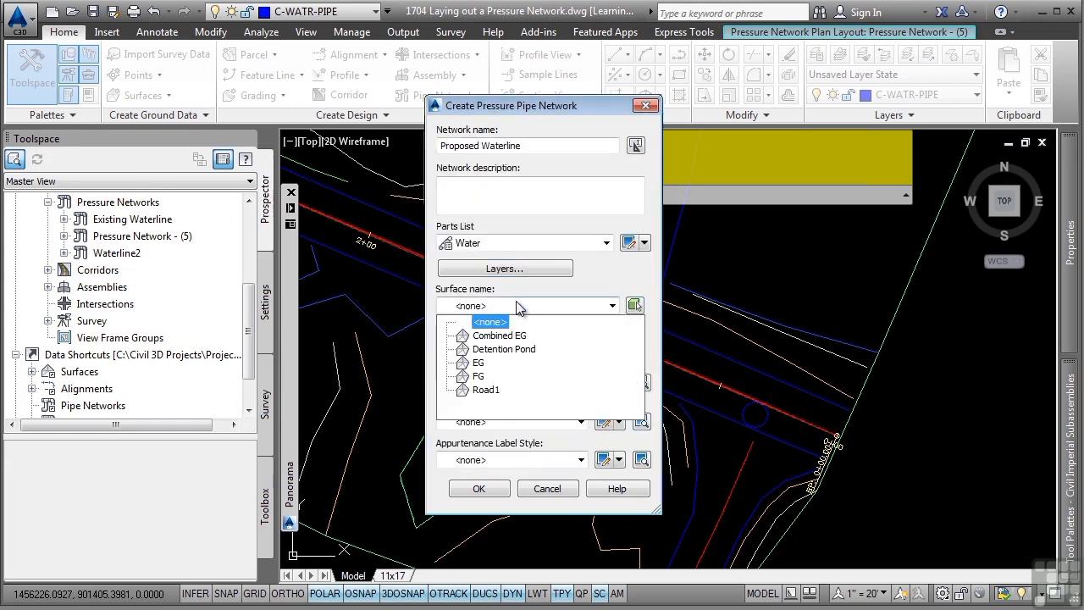
{"action": "left_click", "coordinate": [484, 382]}
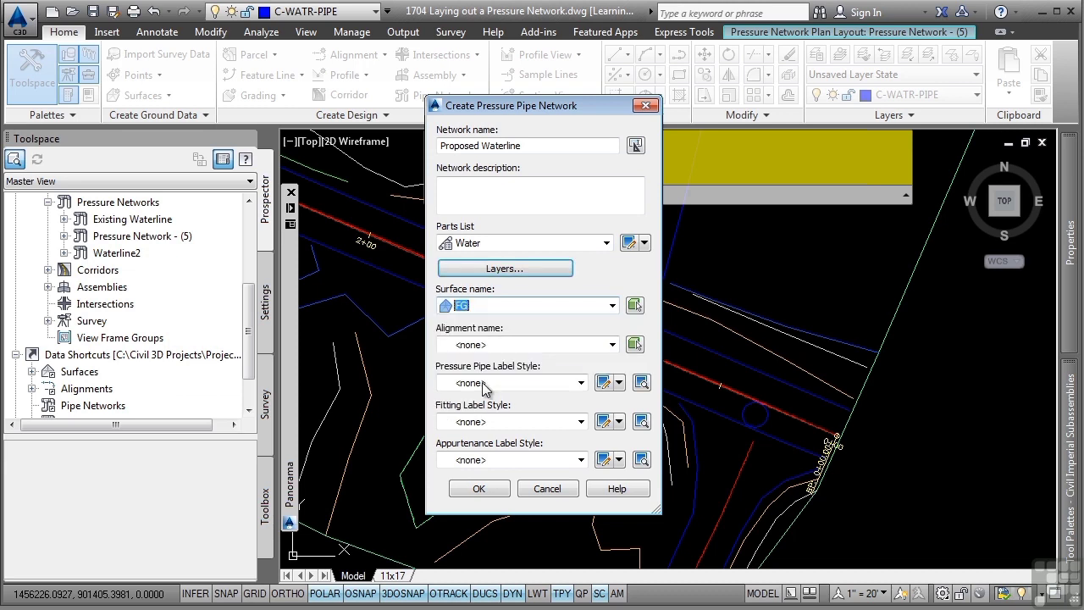
{"action": "left_click", "coordinate": [561, 345]}
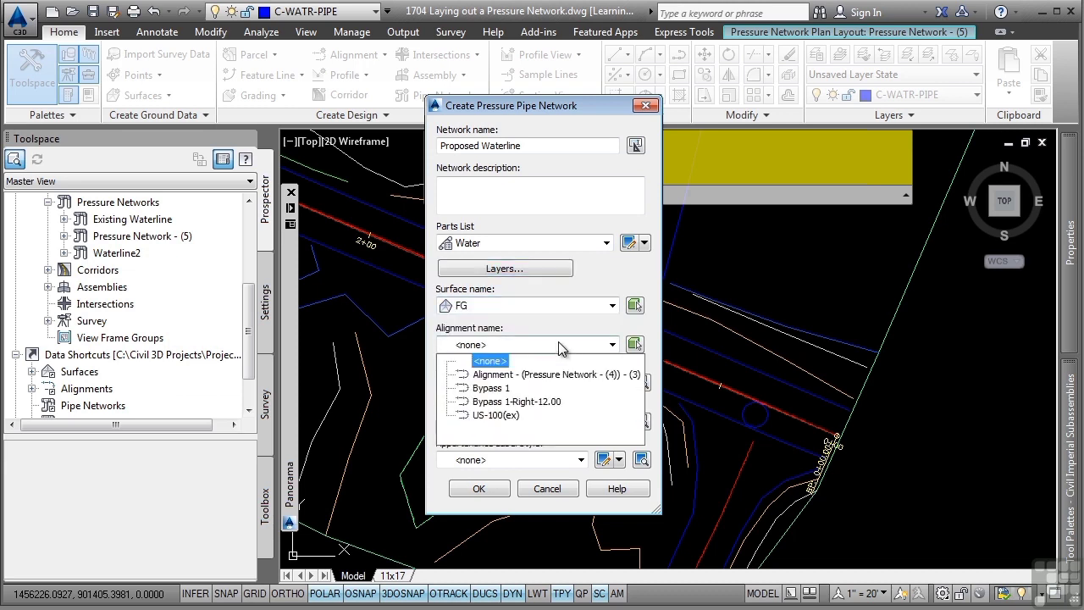
{"action": "left_click", "coordinate": [489, 389]}
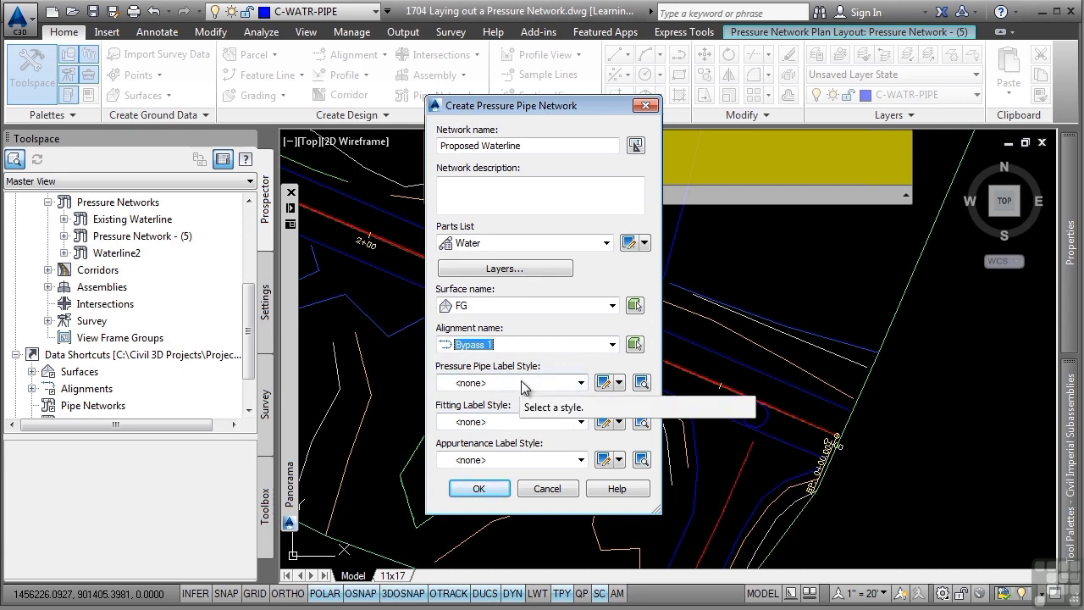
{"action": "left_click", "coordinate": [479, 489]}
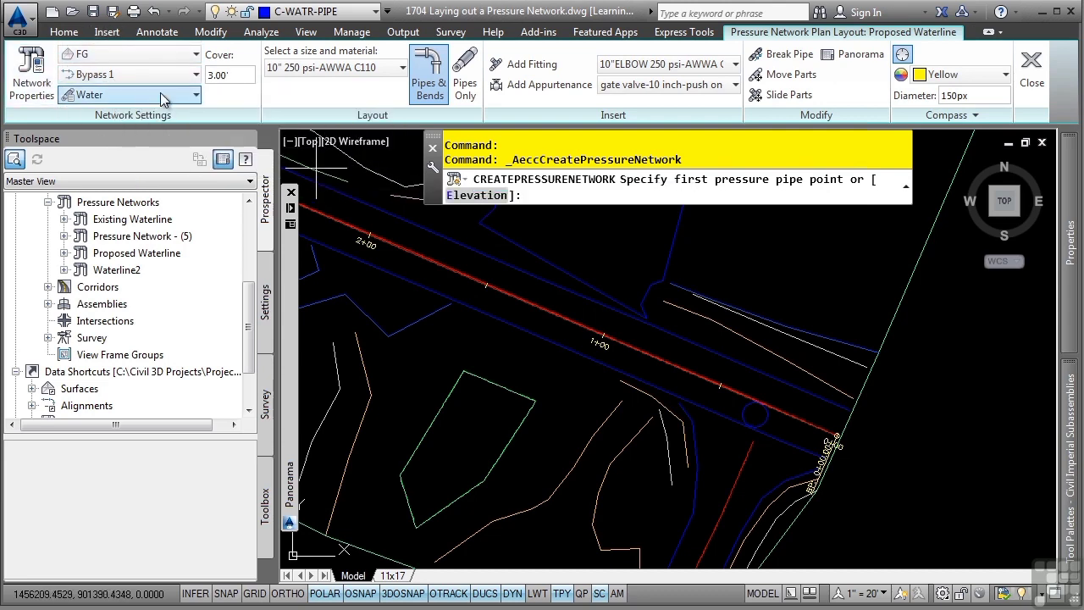
Set cover depth to 5.00' and keep the 10-inch pipe and 10-inch elbow fitting.
{"action": "left_click", "coordinate": [241, 78]}
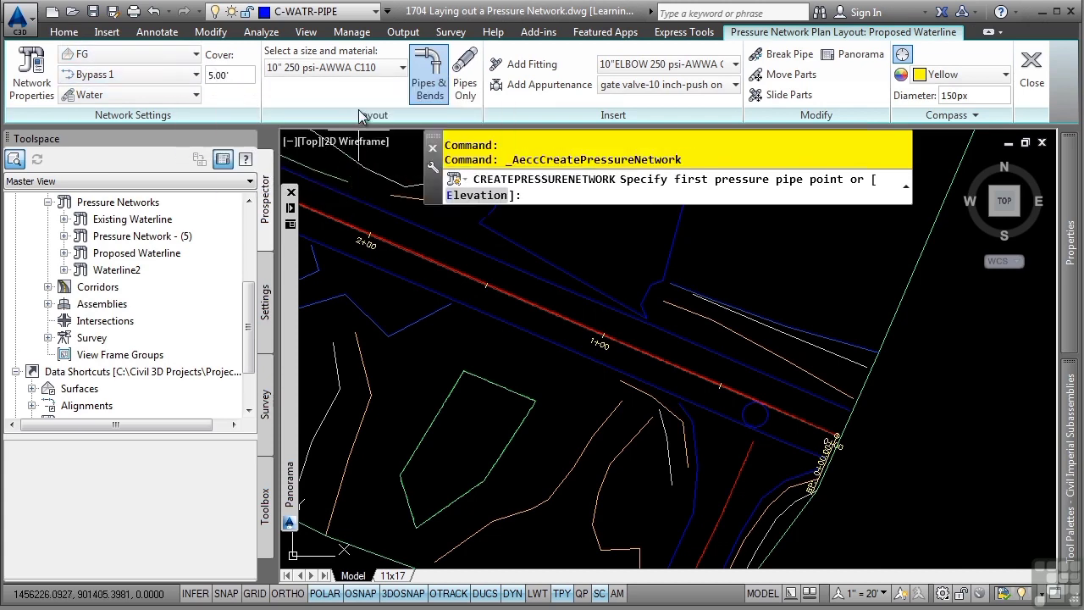
{"action": "left_click", "coordinate": [356, 67]}
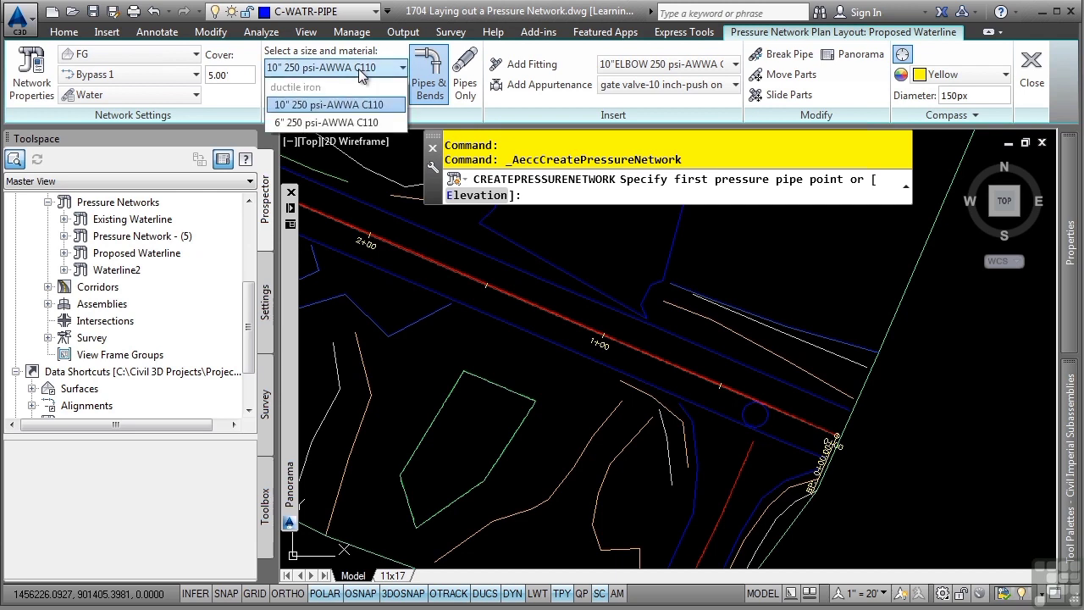
{"action": "left_click", "coordinate": [338, 110]}
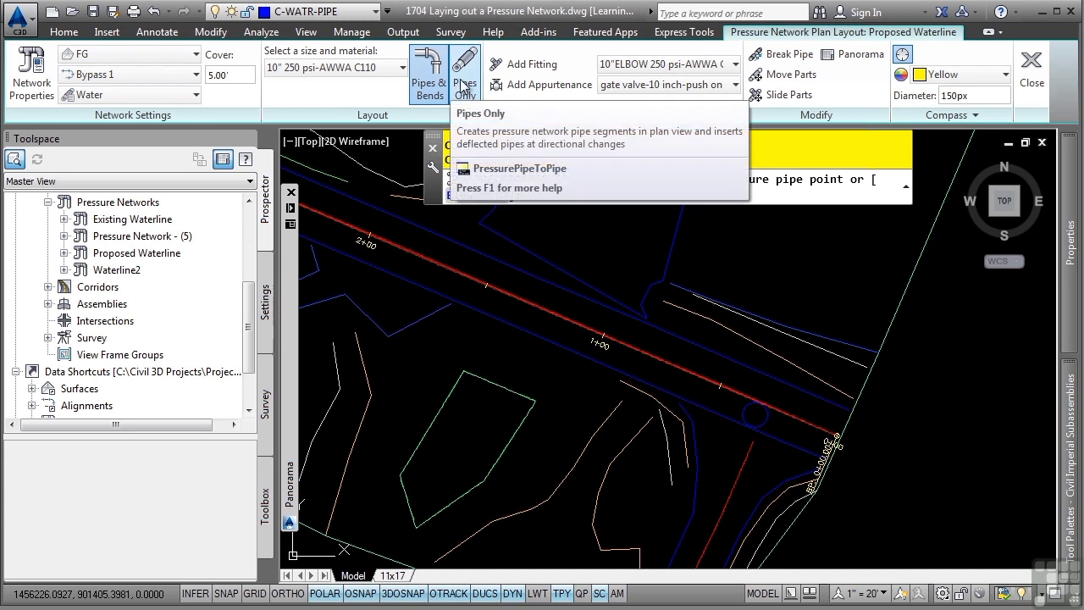
{"action": "left_click", "coordinate": [636, 66]}
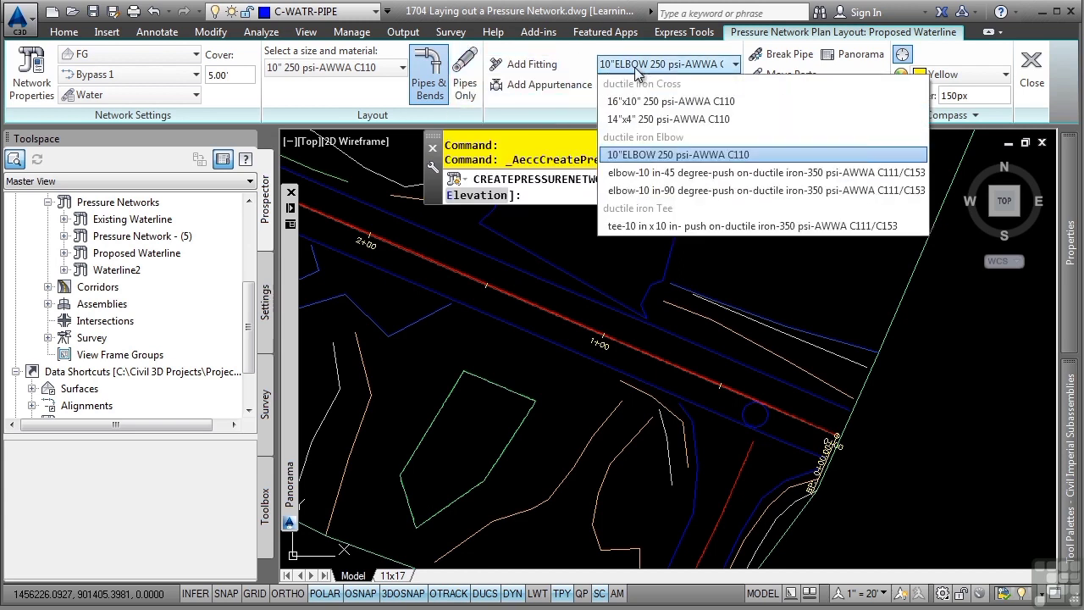
{"action": "left_click", "coordinate": [646, 158]}
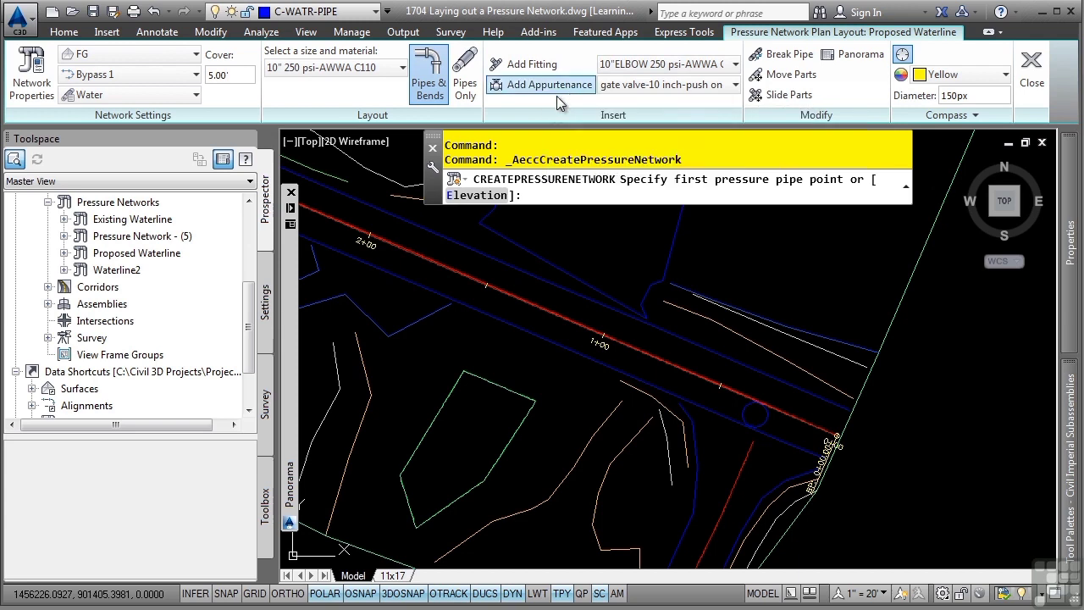
{"action": "left_click", "coordinate": [641, 85]}
Keep the 10-inch gate valve and turn on the Center object snap in OSNAP settings.
{"action": "left_click", "coordinate": [661, 104]}
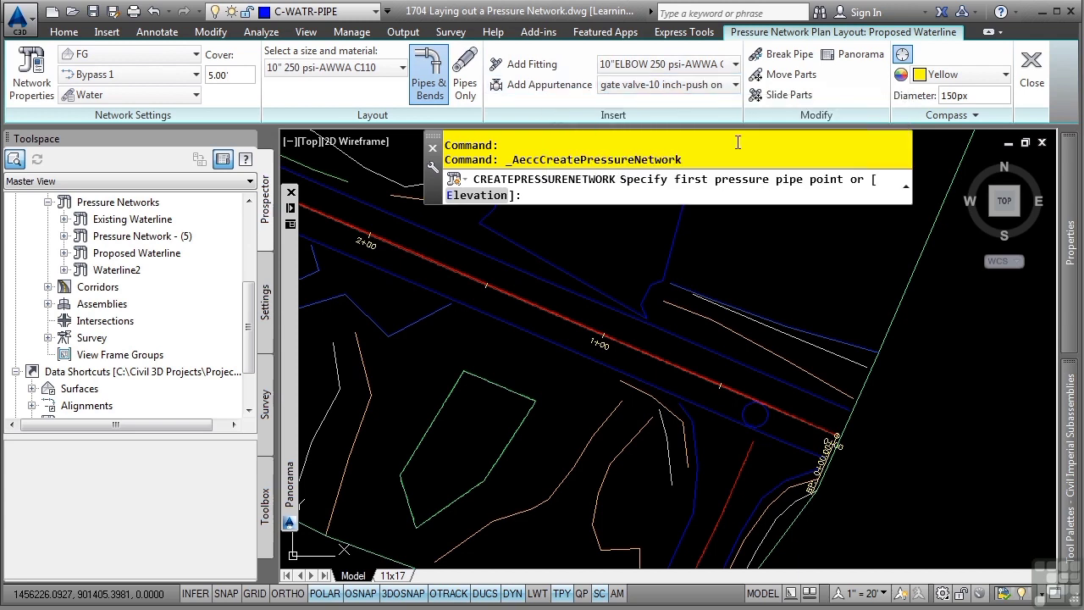
{"action": "right_click", "coordinate": [362, 593]}
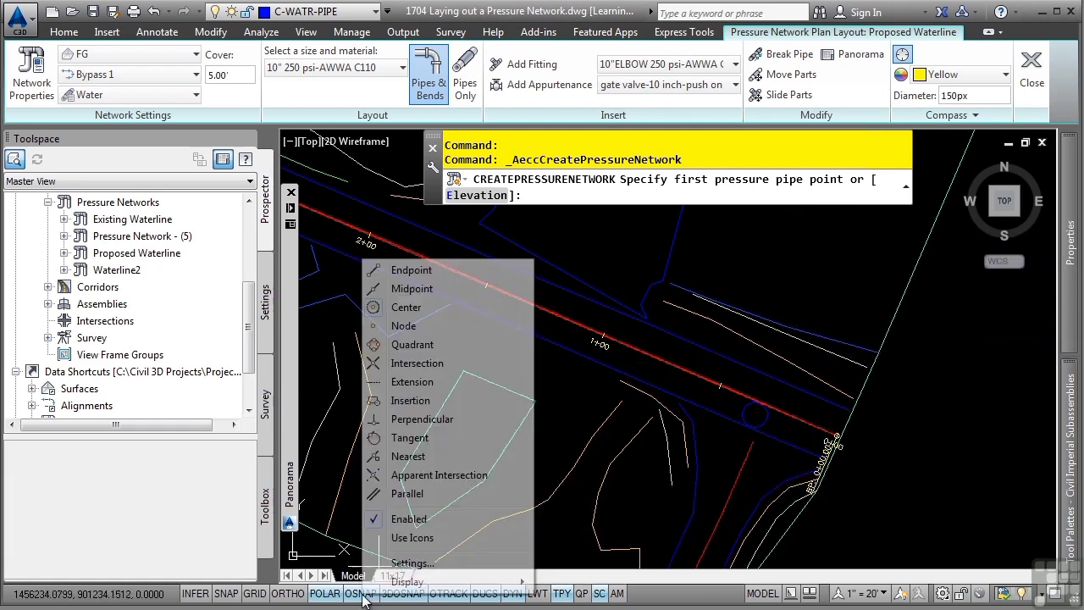
{"action": "left_click", "coordinate": [392, 562]}
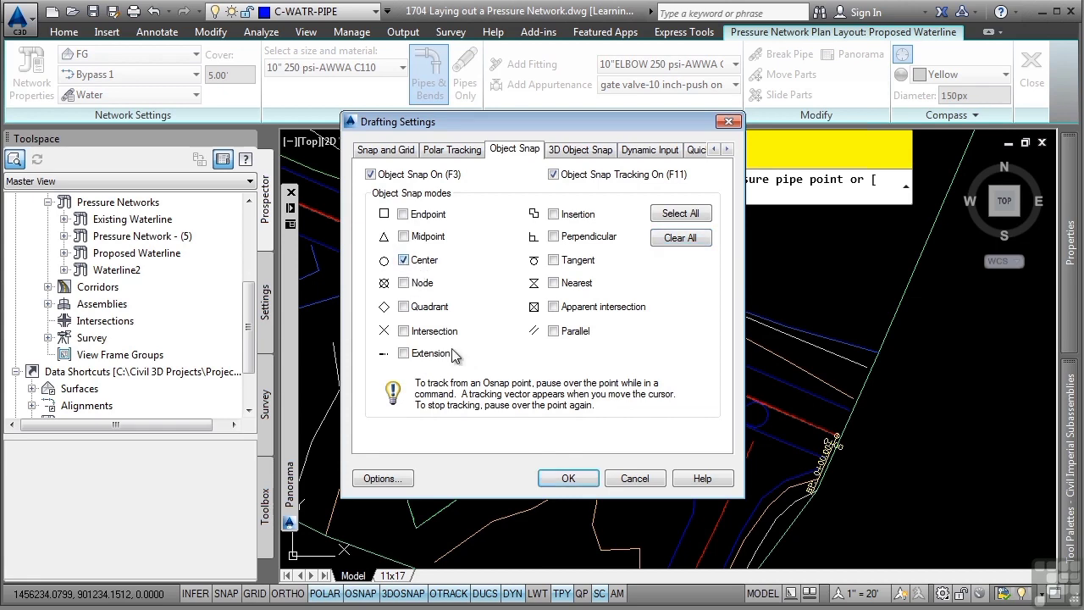
{"action": "left_click", "coordinate": [569, 480]}
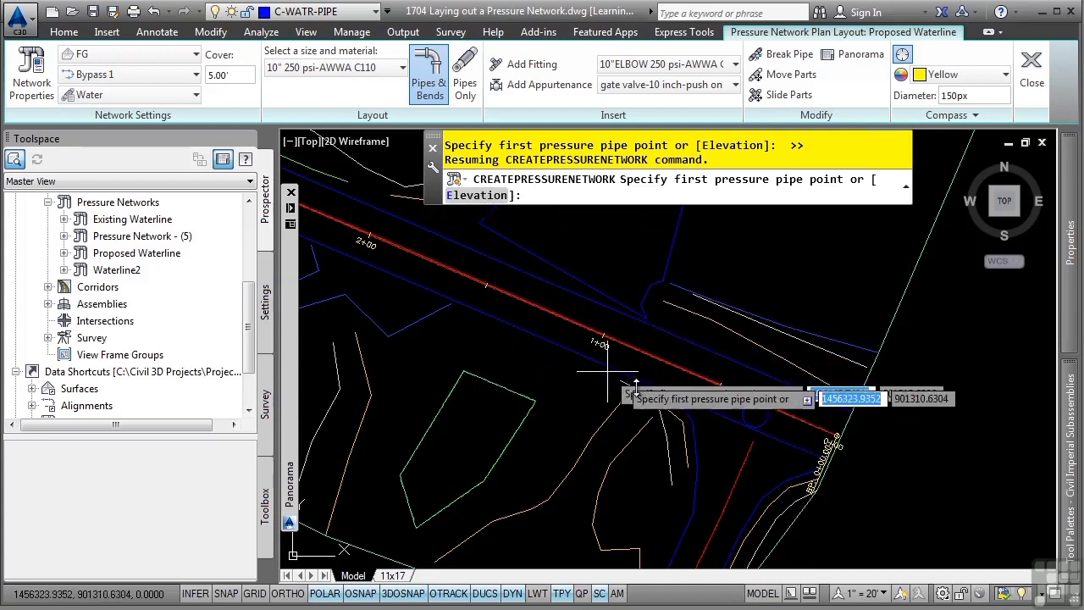
Place the waterline's starting point at the circle centre and its first pipe point.
{"action": "left_click", "coordinate": [753, 415]}
{"action": "scroll", "coordinate": [479, 450], "scroll_direction": "down", "scroll_amount": 2}
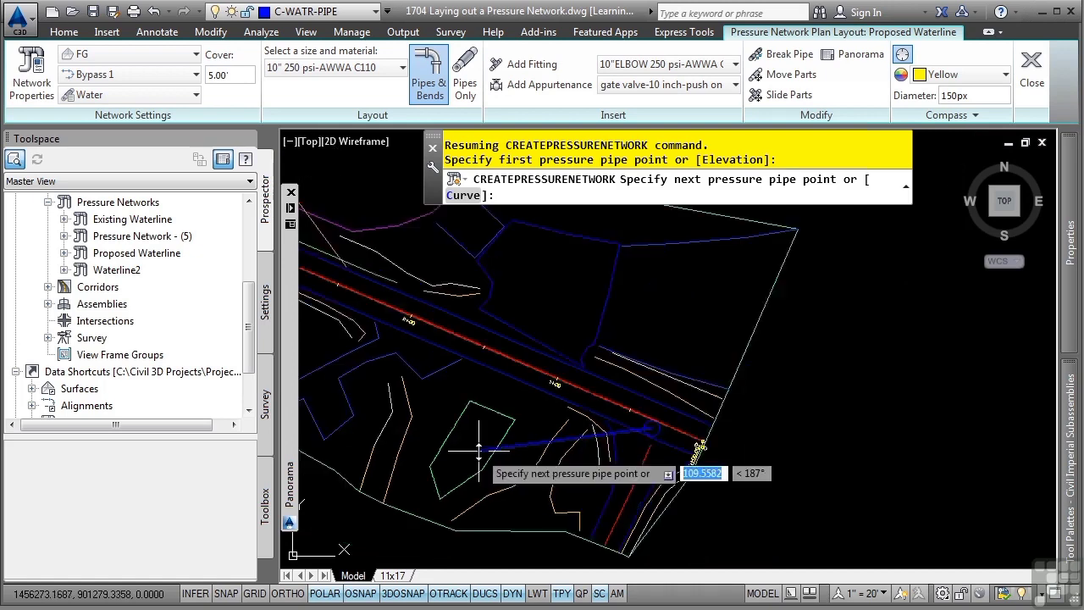
{"action": "scroll", "coordinate": [478, 450], "scroll_direction": "up", "scroll_amount": 3}
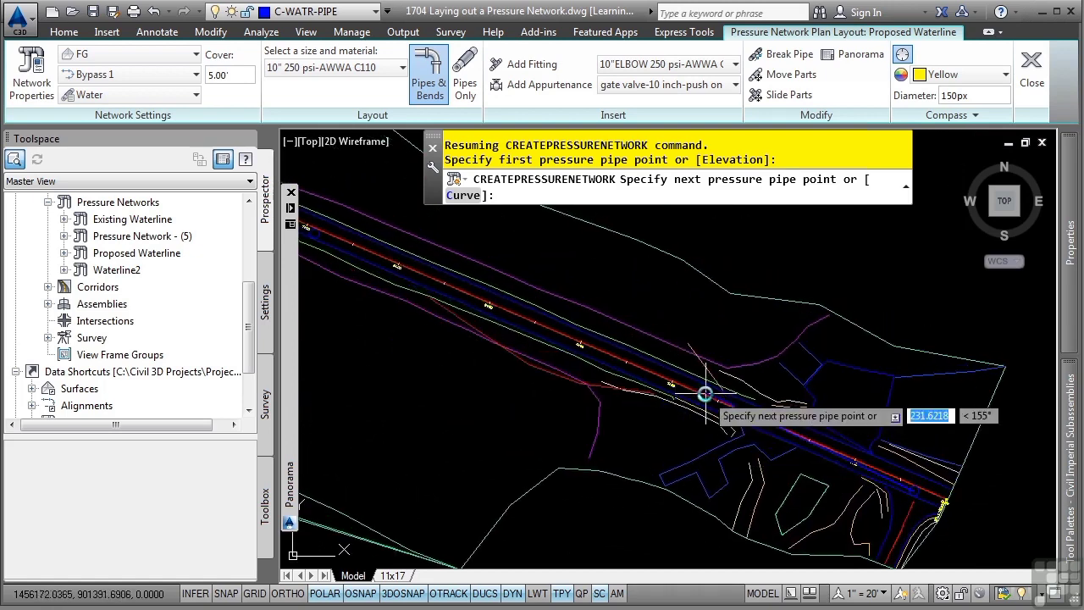
{"action": "scroll", "coordinate": [834, 555], "scroll_direction": "down", "scroll_amount": 2}
{"action": "scroll", "coordinate": [702, 406], "scroll_direction": "up", "scroll_amount": 2}
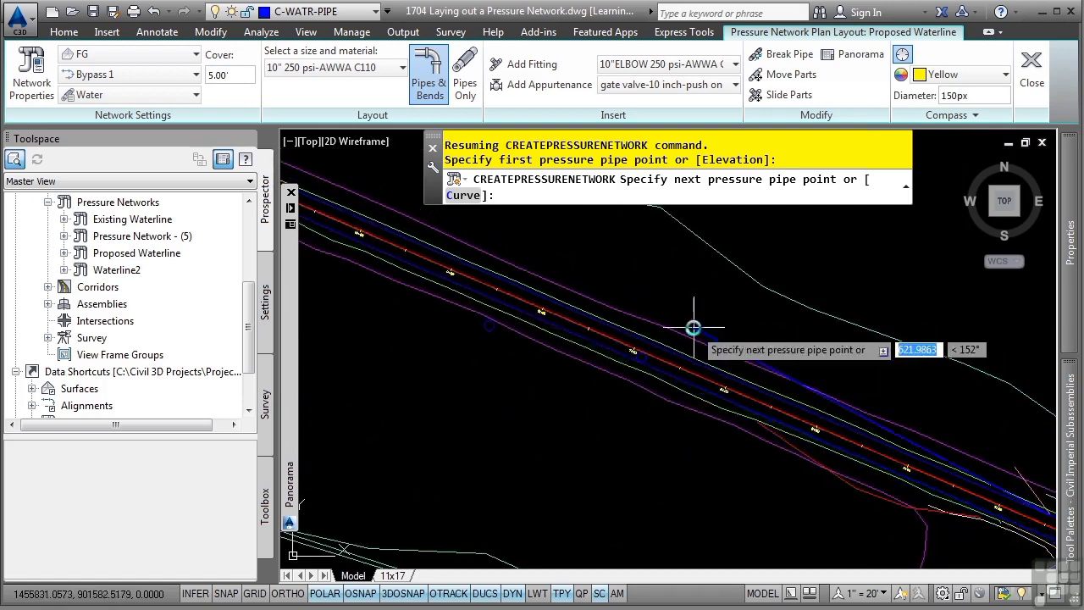
{"action": "scroll", "coordinate": [669, 339], "scroll_direction": "up", "scroll_amount": 2}
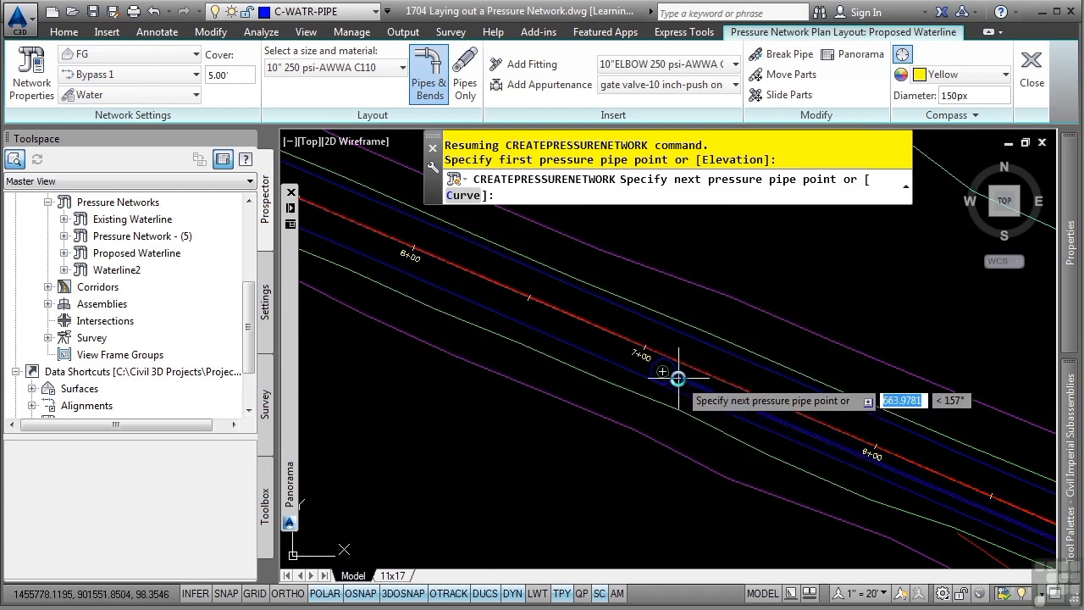
{"action": "left_click", "coordinate": [663, 371]}
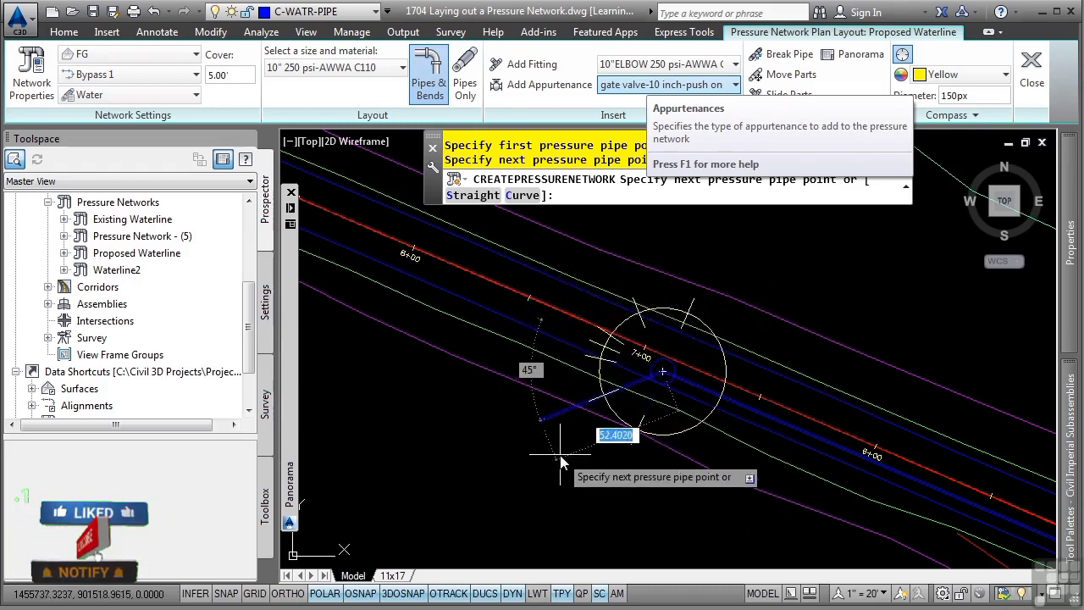
Add a pipe point at the next circle centre and a bend point, then switch to Curve.
{"action": "middle_click_drag", "start_coordinate": [461, 315], "coordinate": [774, 460]}
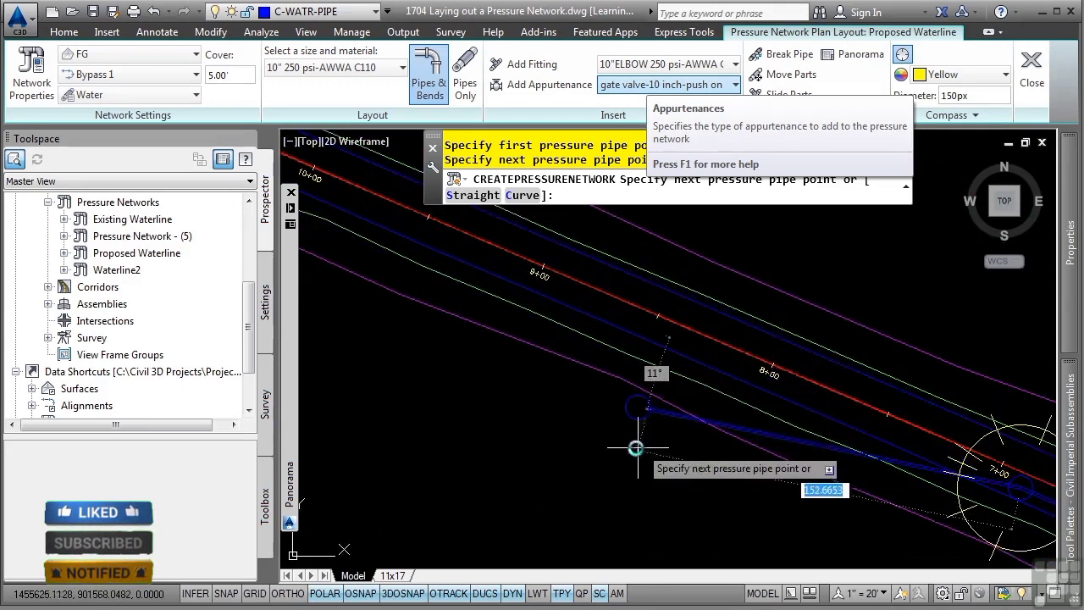
{"action": "left_click", "coordinate": [632, 418]}
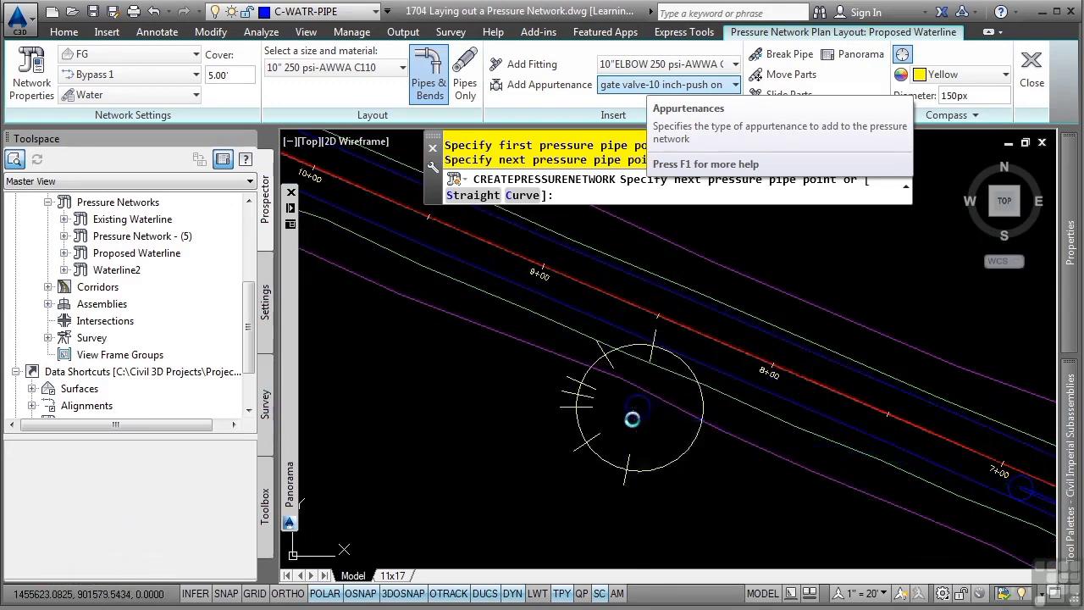
{"action": "scroll", "coordinate": [632, 418], "scroll_direction": "down", "scroll_amount": 3}
{"action": "mouse_move", "coordinate": [508, 445]}
{"action": "middle_mouse_down"}
{"action": "mouse_move", "coordinate": [542, 399]}
{"action": "mouse_move", "coordinate": [726, 418]}
{"action": "middle_mouse_up"}
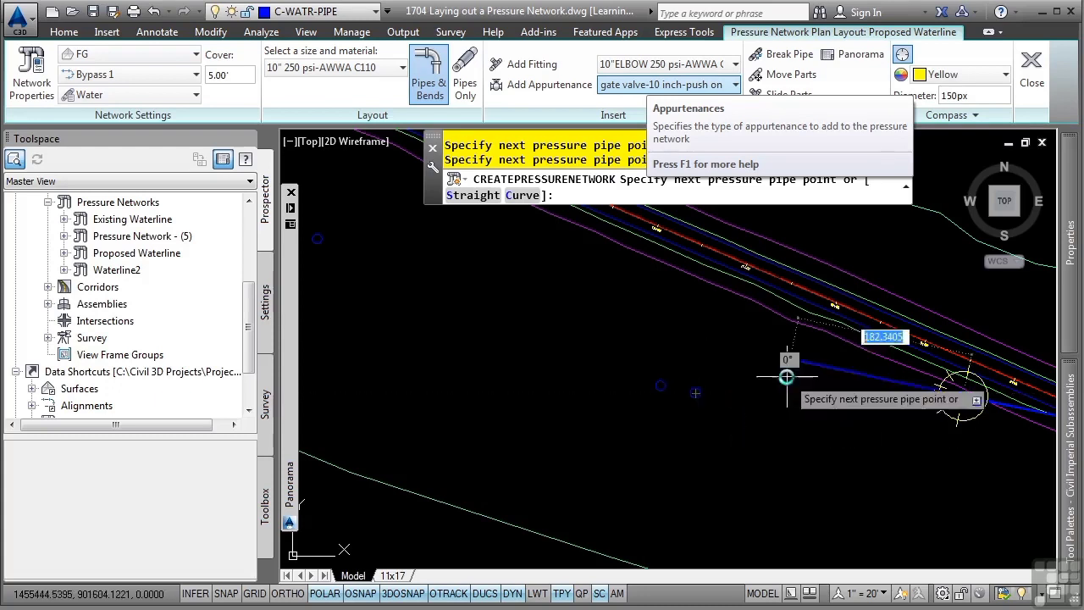
{"action": "scroll", "coordinate": [692, 393], "scroll_direction": "up", "scroll_amount": 2}
{"action": "left_click", "coordinate": [683, 391]}
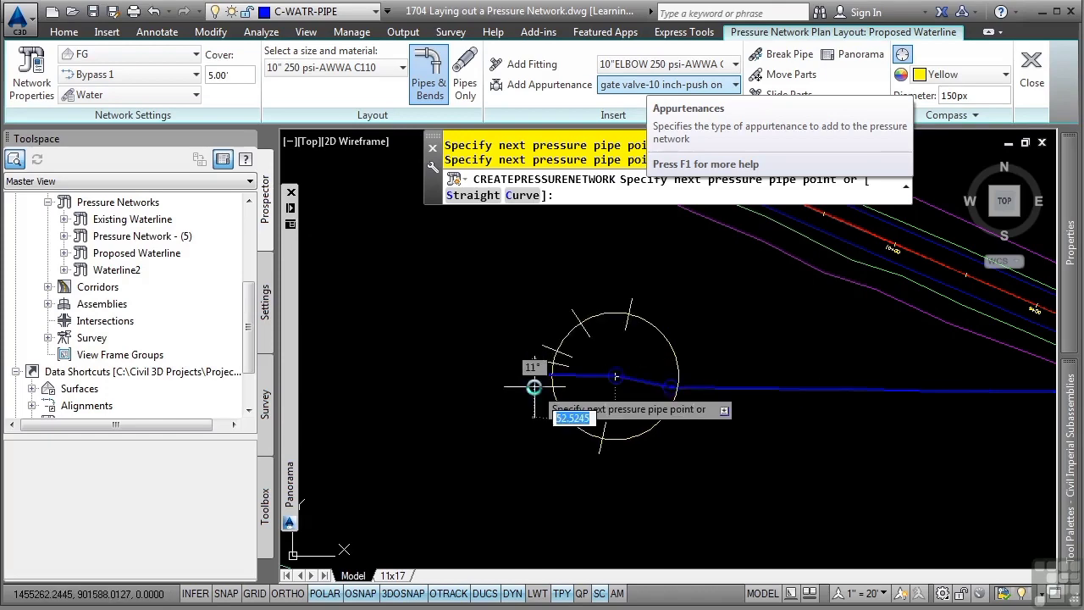
{"action": "scroll", "coordinate": [460, 443], "scroll_direction": "down", "scroll_amount": 2}
{"action": "middle_click_drag", "start_coordinate": [460, 444], "coordinate": [826, 474]}
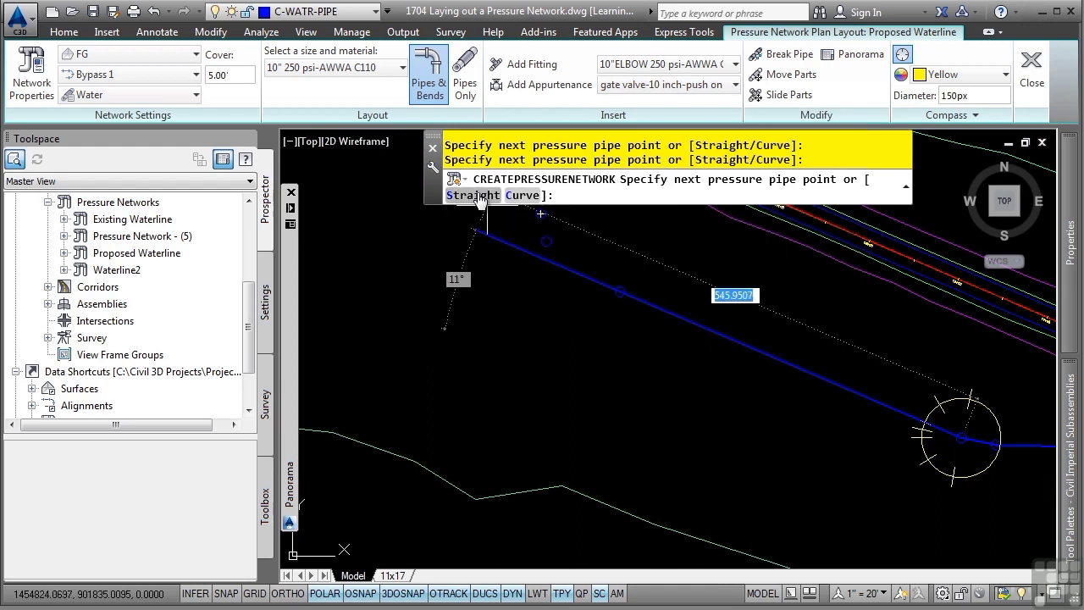
{"action": "left_click", "coordinate": [525, 198]}
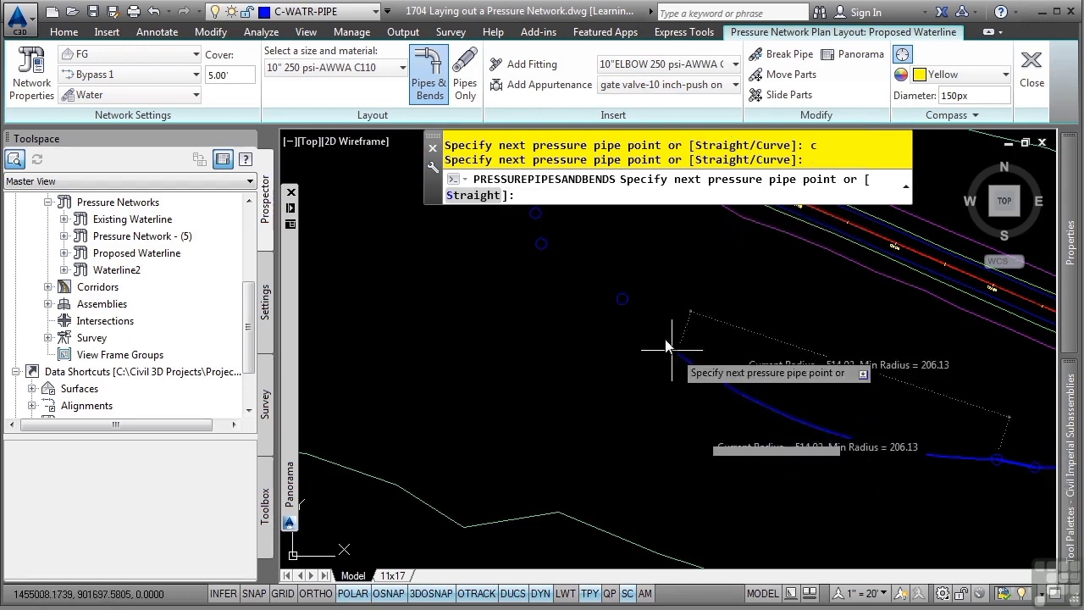
Commit the curved pipe, switch back to Straight (S), and place the next straight pipe.
{"action": "left_click", "coordinate": [630, 313]}
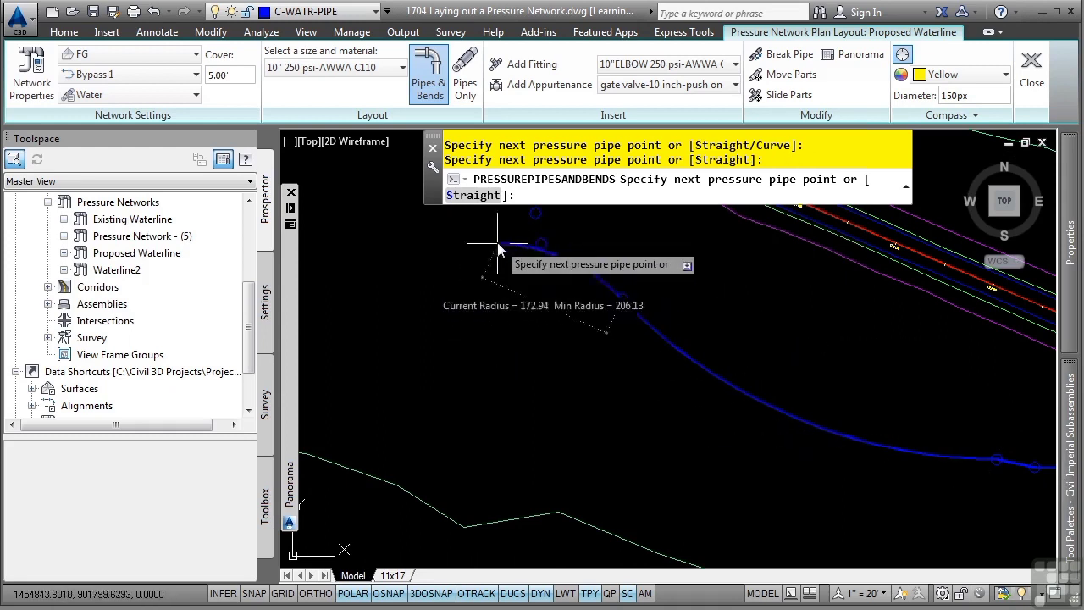
{"action": "type", "text": "S"}
{"action": "key", "text": "Return"}
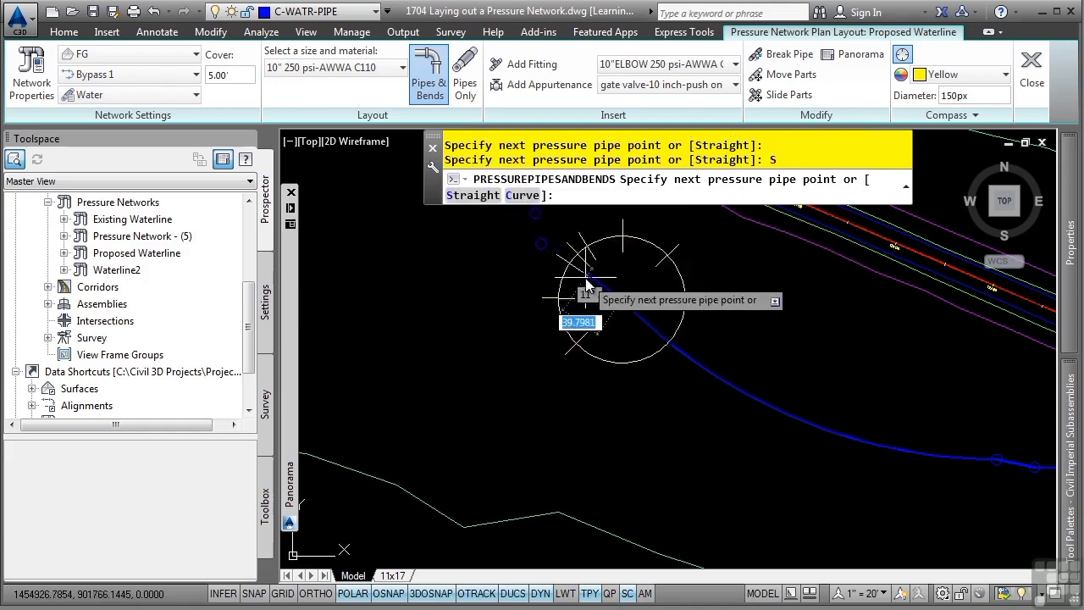
{"action": "middle_click_drag", "start_coordinate": [586, 284], "coordinate": [749, 449]}
{"action": "left_click", "coordinate": [742, 442]}
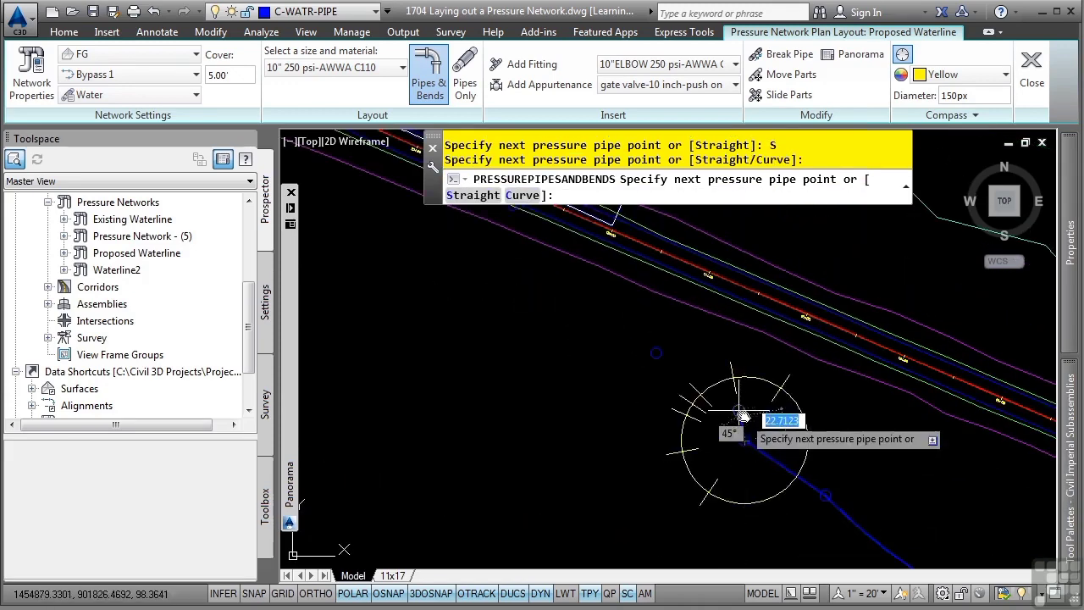
Snap a pipe point to the circle centre near 23+00, fix the elbow bend, and end layout.
{"action": "scroll", "coordinate": [593, 339], "scroll_direction": "up", "scroll_amount": 5}
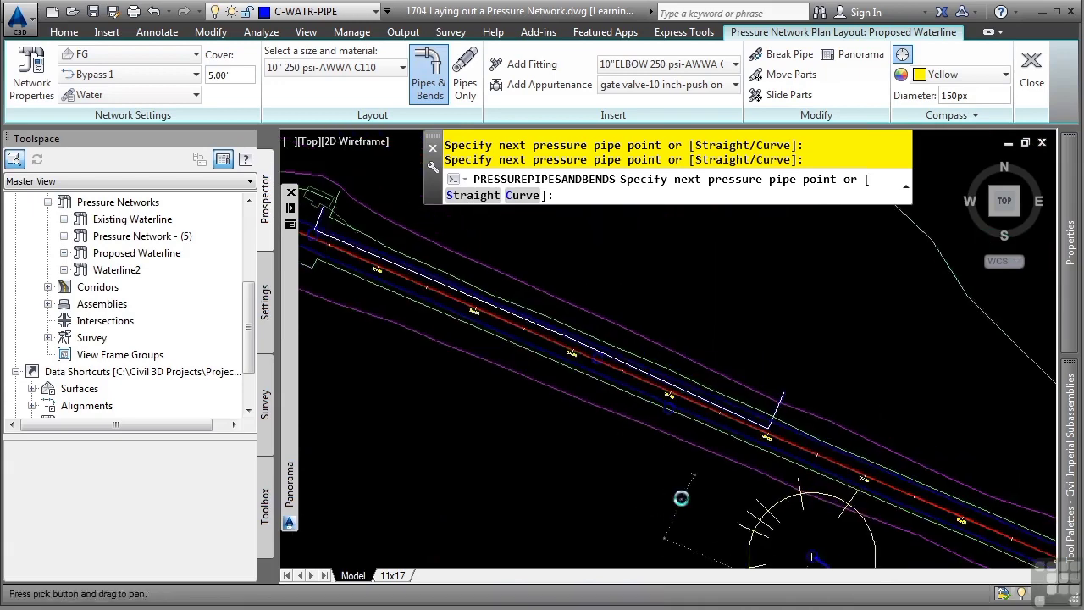
{"action": "middle_click_drag", "start_coordinate": [500, 212], "coordinate": [741, 475]}
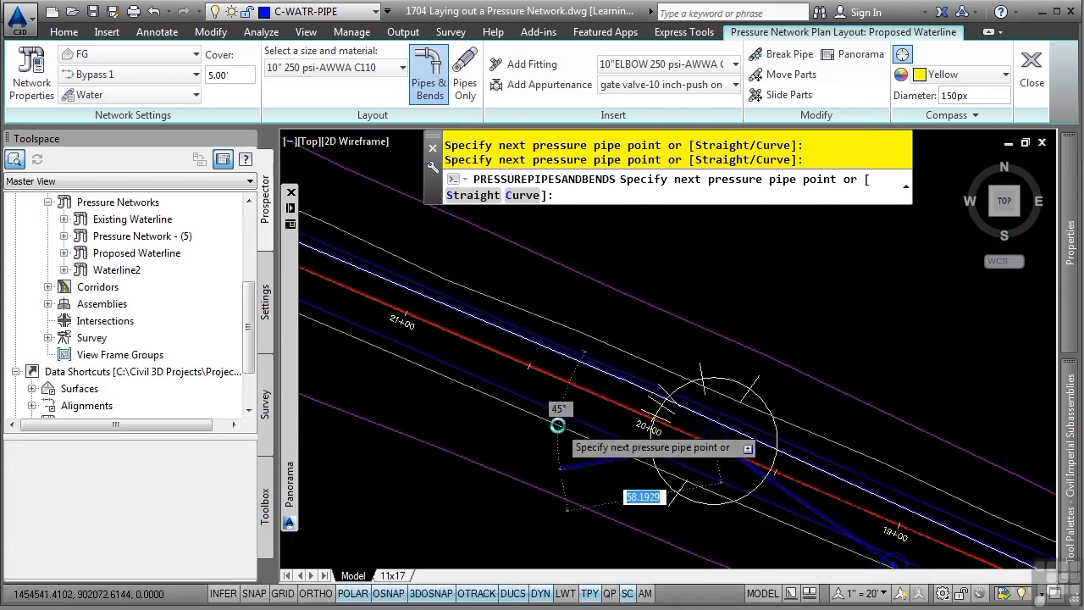
{"action": "middle_click_drag", "start_coordinate": [554, 426], "coordinate": [847, 564]}
{"action": "middle_click_drag", "start_coordinate": [299, 283], "coordinate": [666, 420]}
{"action": "scroll", "coordinate": [666, 420], "scroll_direction": "up", "scroll_amount": 3}
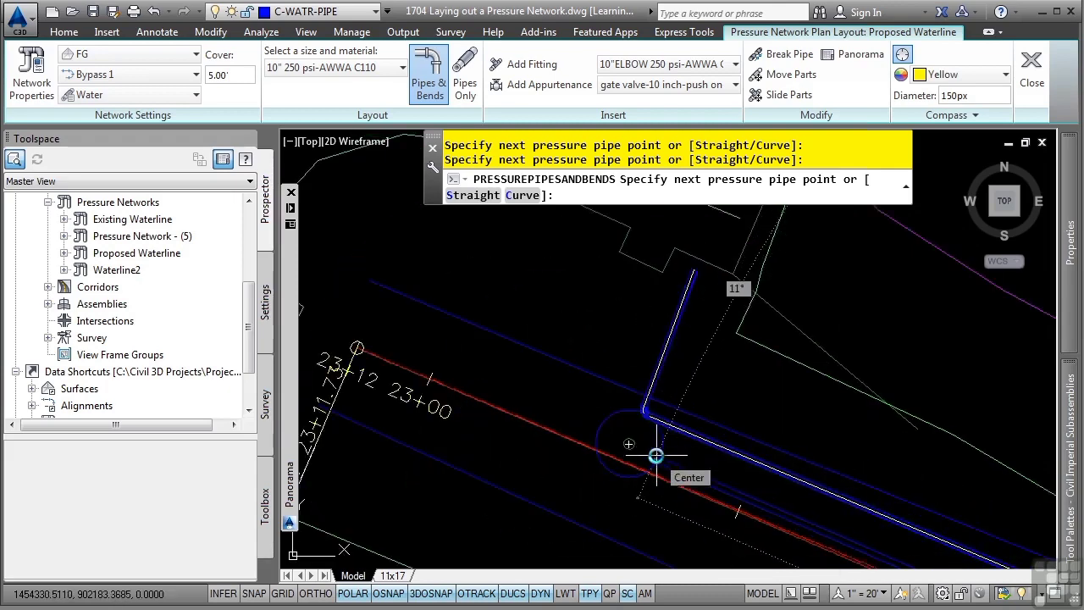
{"action": "left_click", "coordinate": [655, 456]}
{"action": "scroll", "coordinate": [630, 440], "scroll_direction": "up", "scroll_amount": 8}
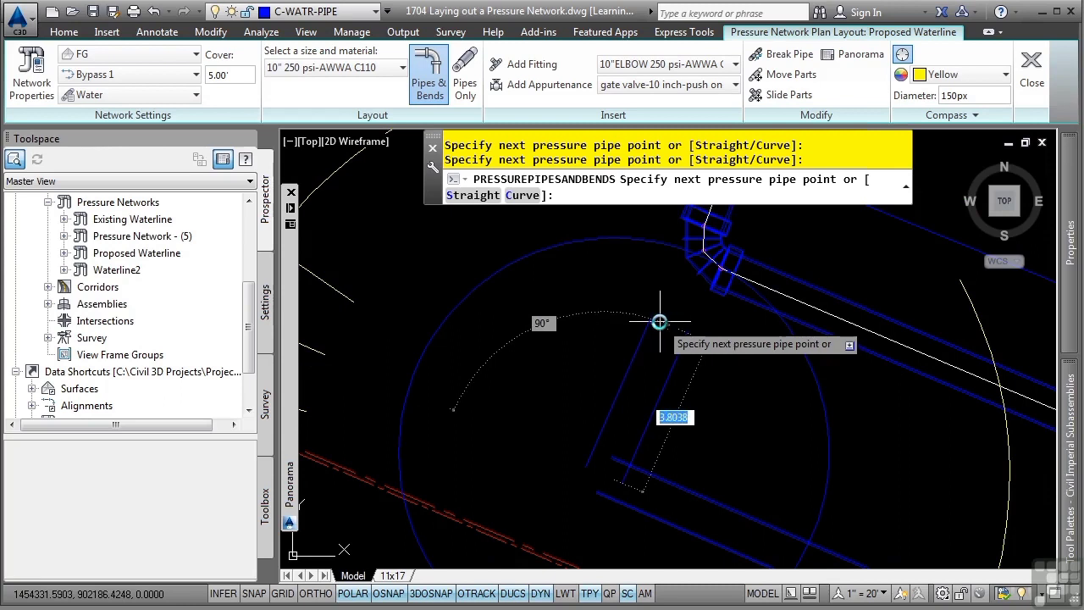
{"action": "left_click", "coordinate": [662, 322]}
{"action": "key", "text": "Escape"}
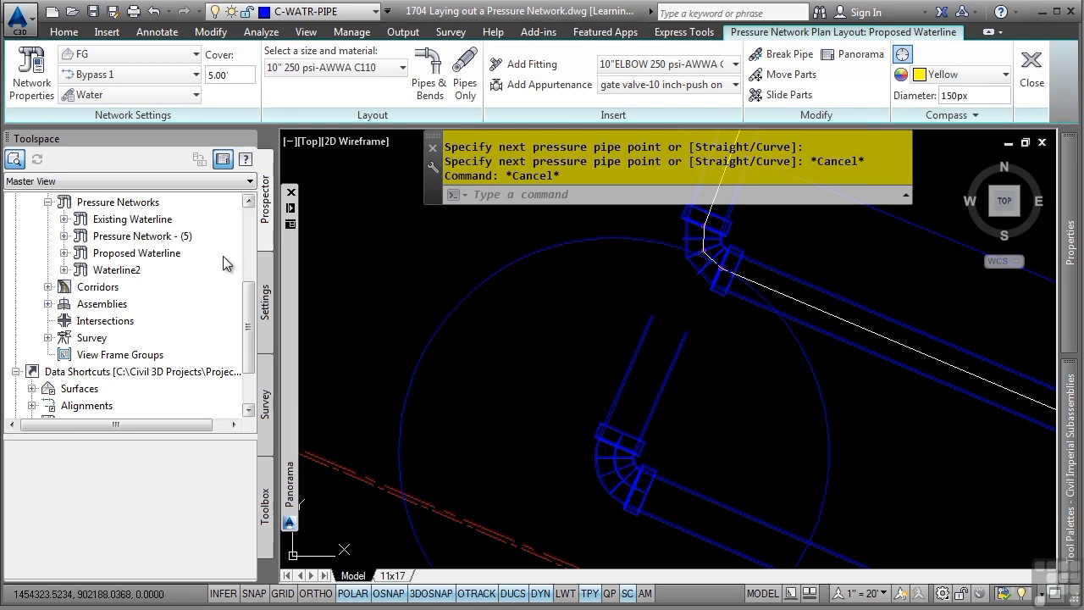
List Proposed Waterline's pressure pipes in Prospector with a widened Name column, then pick a pipe.
{"action": "scroll", "coordinate": [53, 220], "scroll_direction": "up", "scroll_amount": 1}
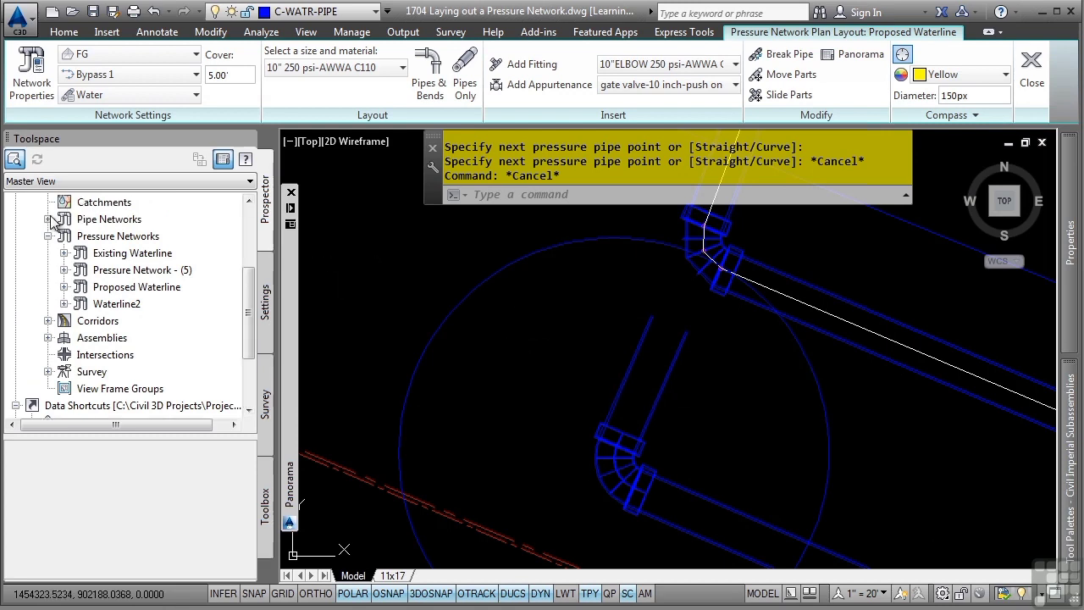
{"action": "left_click", "coordinate": [64, 286]}
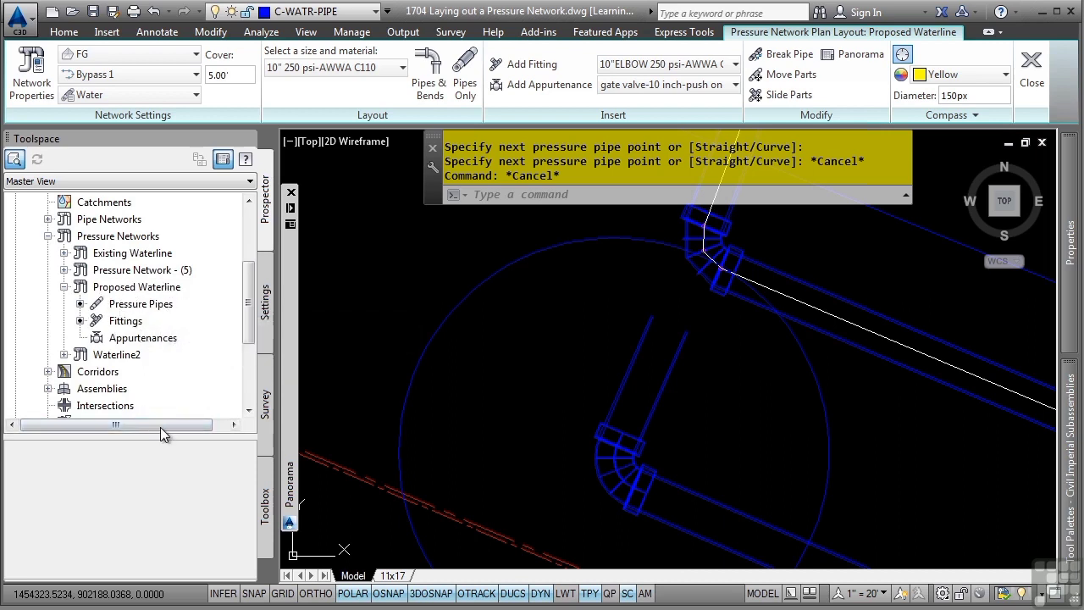
{"action": "left_click_drag", "start_coordinate": [150, 431], "coordinate": [150, 342]}
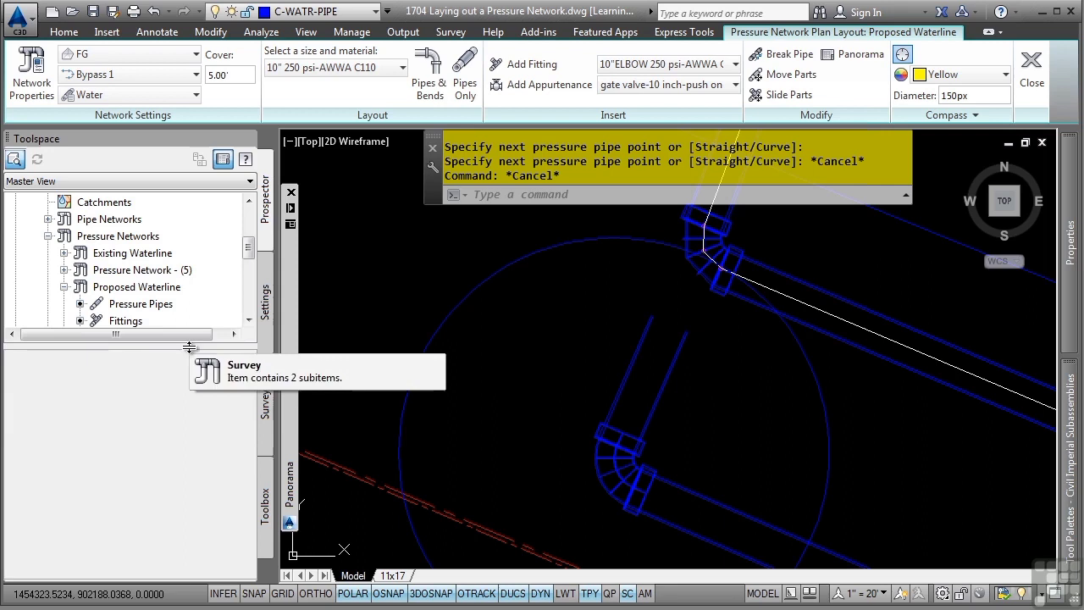
{"action": "left_click", "coordinate": [142, 304]}
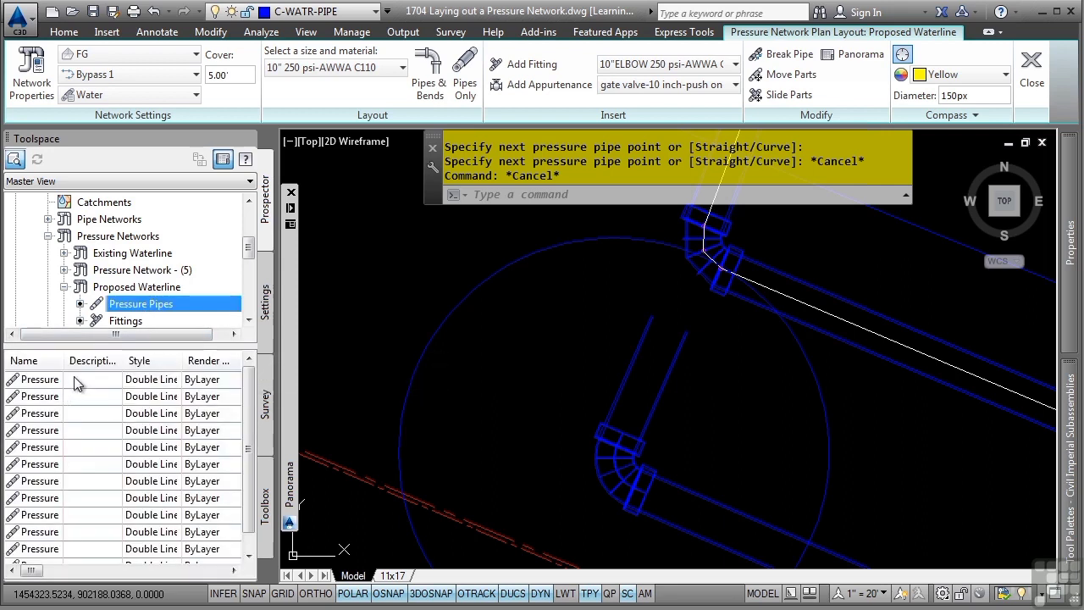
{"action": "left_click_drag", "start_coordinate": [66, 361], "coordinate": [123, 362]}
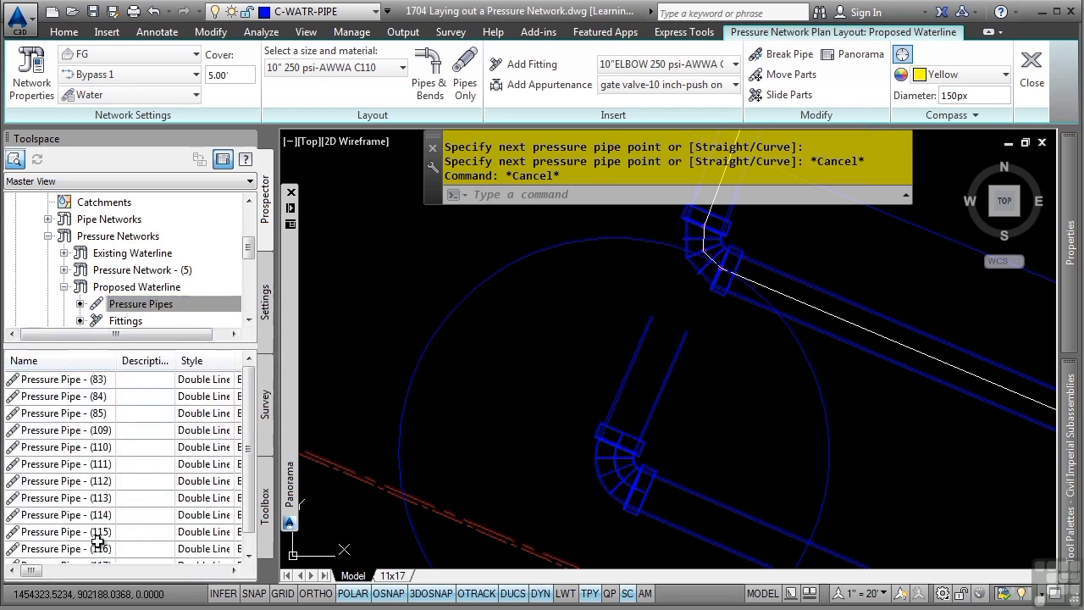
{"action": "mouse_move", "coordinate": [32, 571]}
{"action": "left_mouse_down"}
{"action": "mouse_move", "coordinate": [95, 573]}
{"action": "mouse_move", "coordinate": [40, 562]}
{"action": "left_mouse_up"}
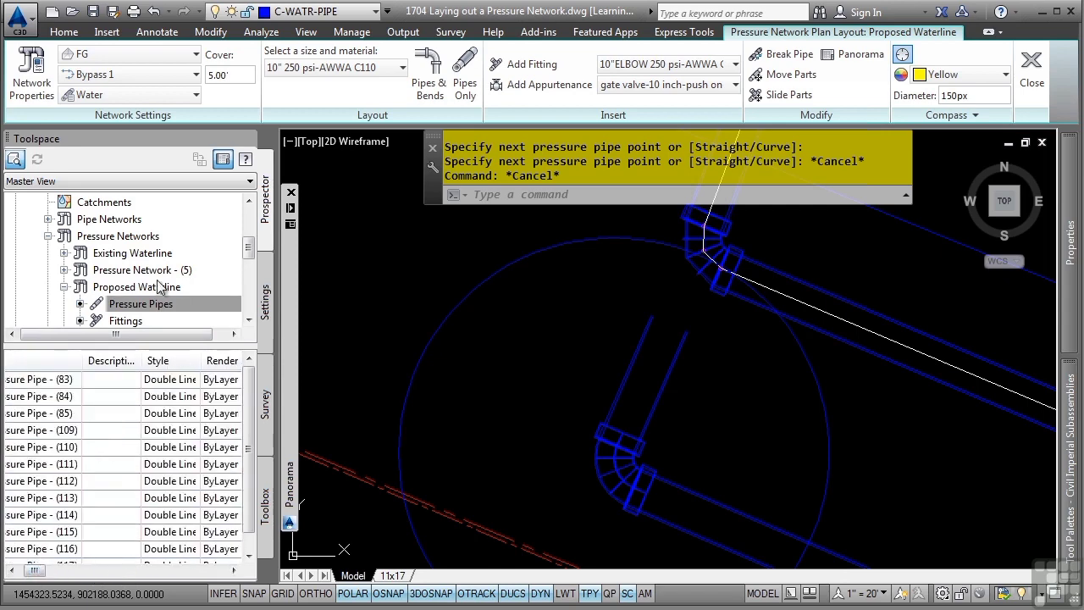
{"action": "left_click_drag", "start_coordinate": [88, 342], "coordinate": [88, 410]}
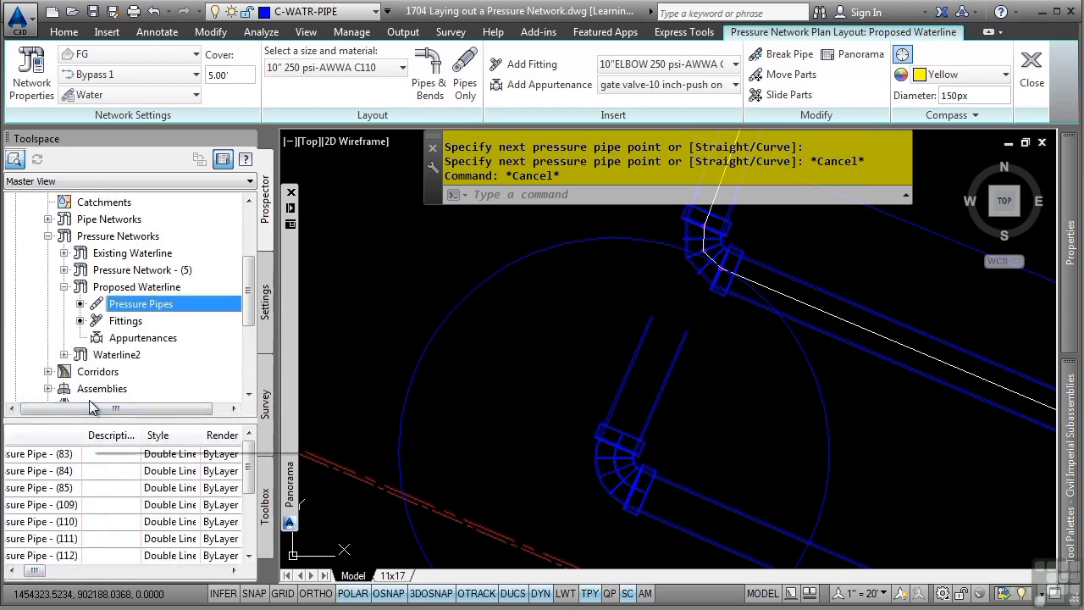
{"action": "left_click", "coordinate": [656, 421]}
Select the pipe and elbow, then use Select Similar to select all the network's pipes.
{"action": "left_click", "coordinate": [593, 481]}
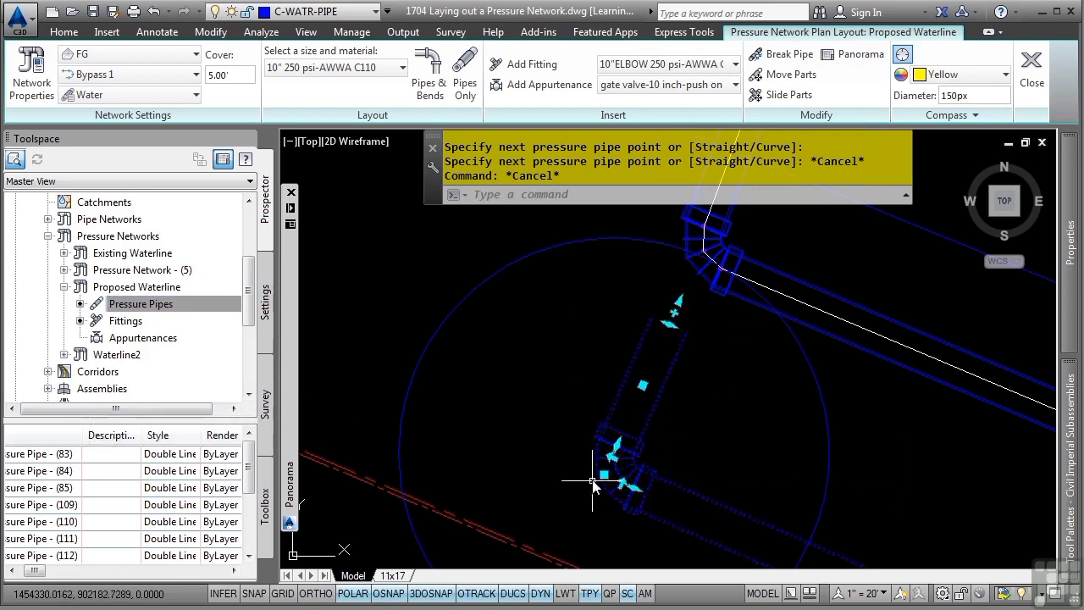
{"action": "scroll", "coordinate": [669, 445], "scroll_direction": "down", "scroll_amount": 5}
{"action": "right_click", "coordinate": [832, 500]}
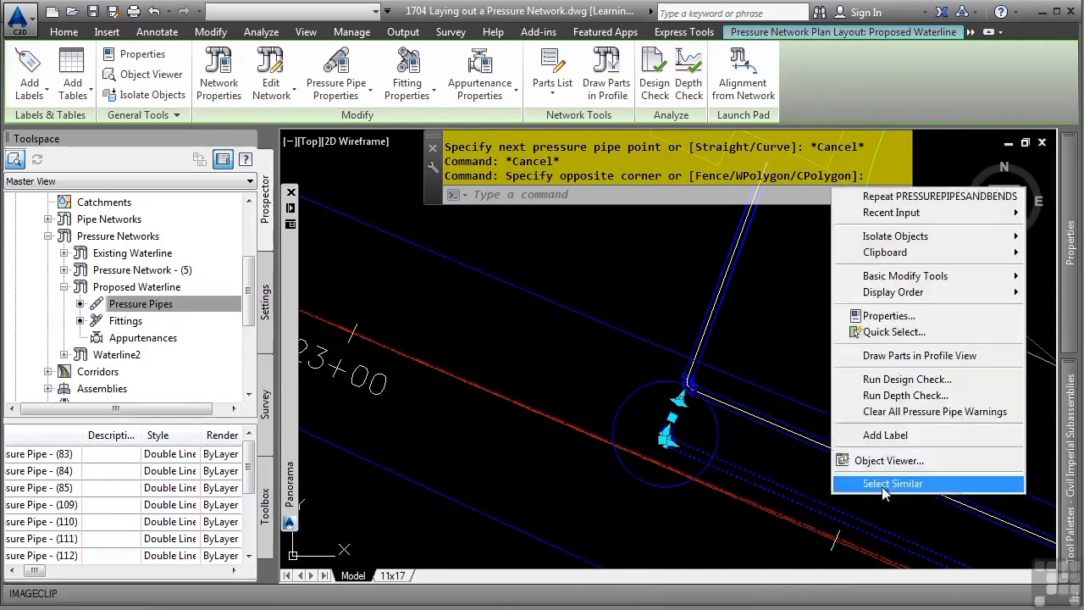
{"action": "left_click", "coordinate": [848, 500]}
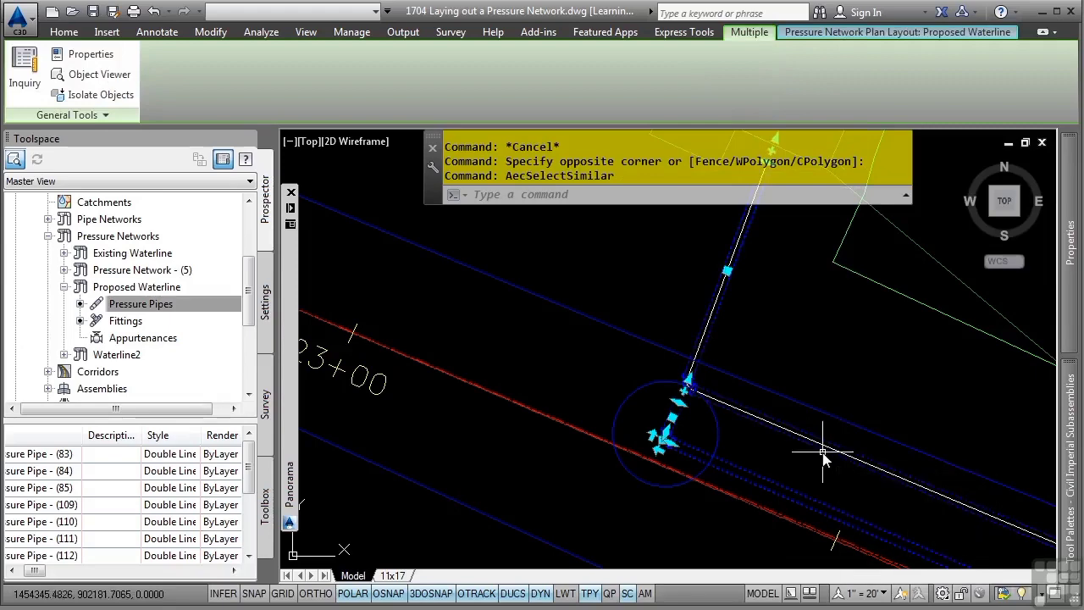
{"action": "right_click", "coordinate": [807, 457]}
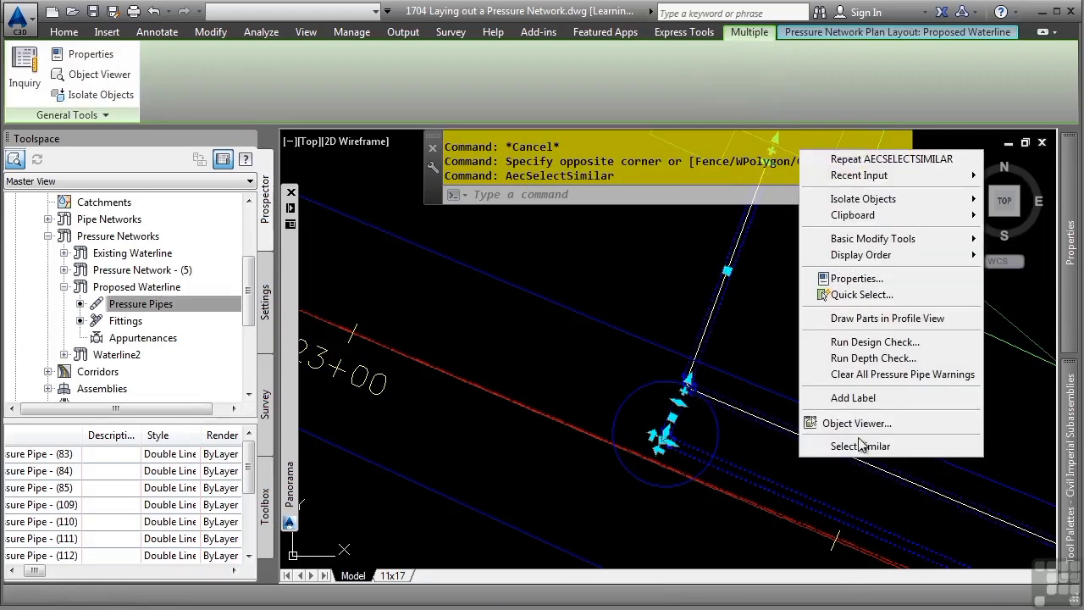
View the selected pipes in Object Viewer, orbit to inspect the bend, then close it.
{"action": "left_click", "coordinate": [856, 422]}
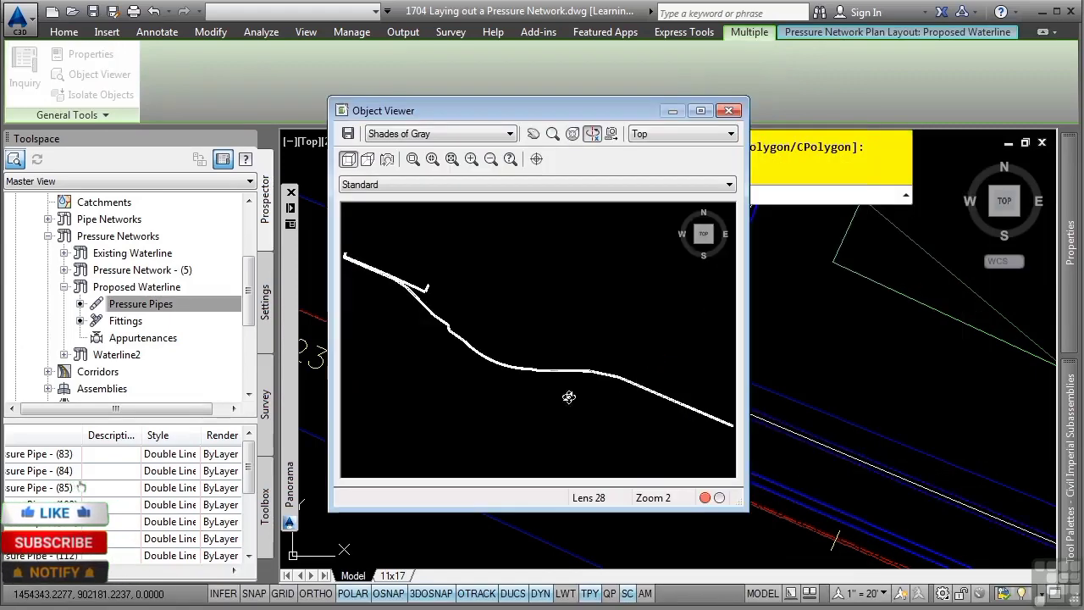
{"action": "left_click_drag", "start_coordinate": [569, 395], "coordinate": [541, 399]}
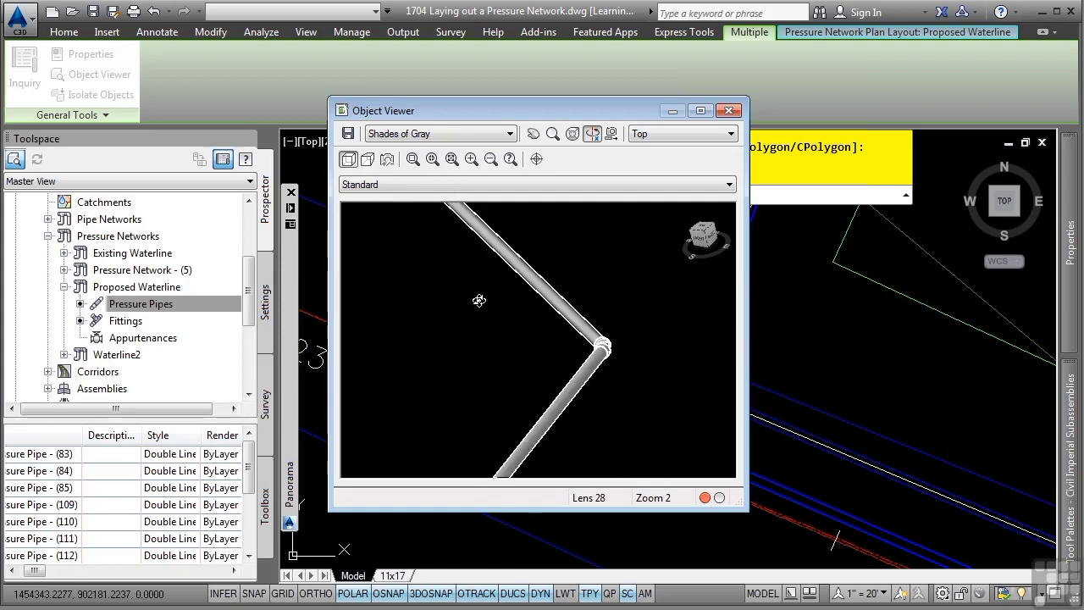
{"action": "left_click_drag", "start_coordinate": [478, 300], "coordinate": [552, 389]}
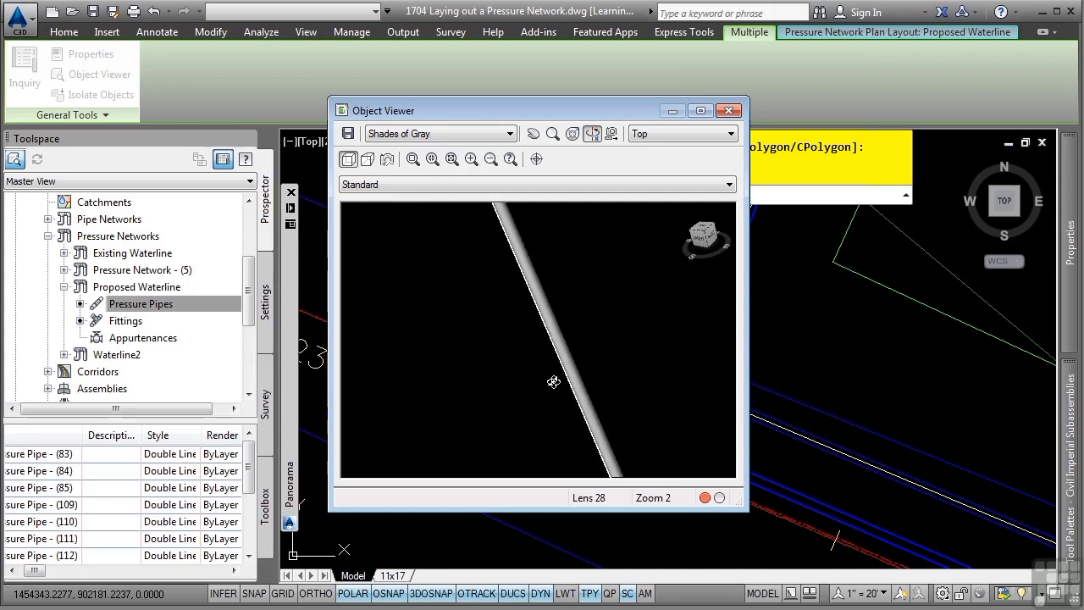
{"action": "key", "text": "Escape"}
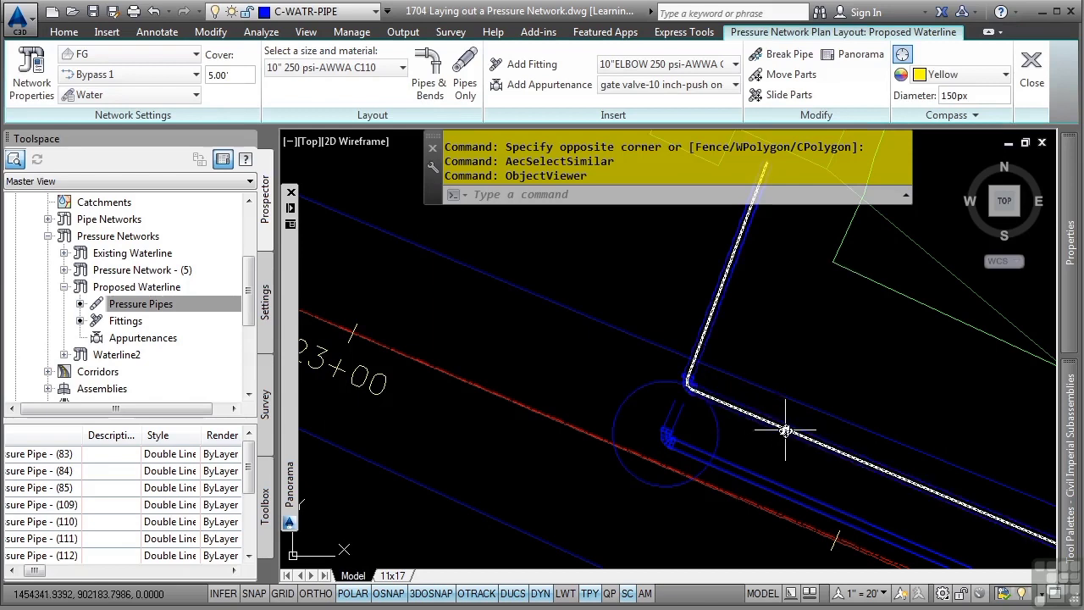